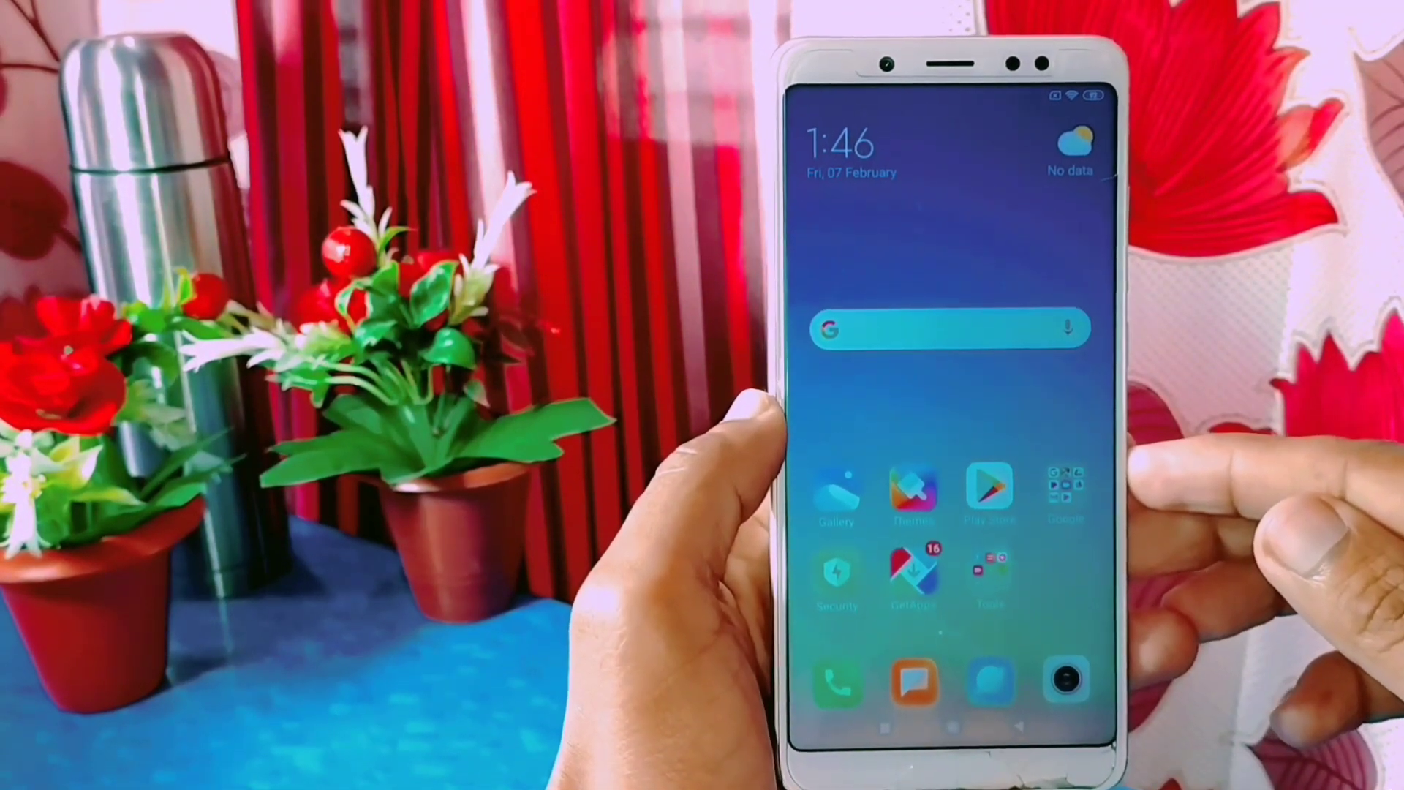
# Step: Open the phone's Settings from the notification shade and go to About phone
pyautogui.moveTo(830, 376); pyautogui.dragTo(761, 405)
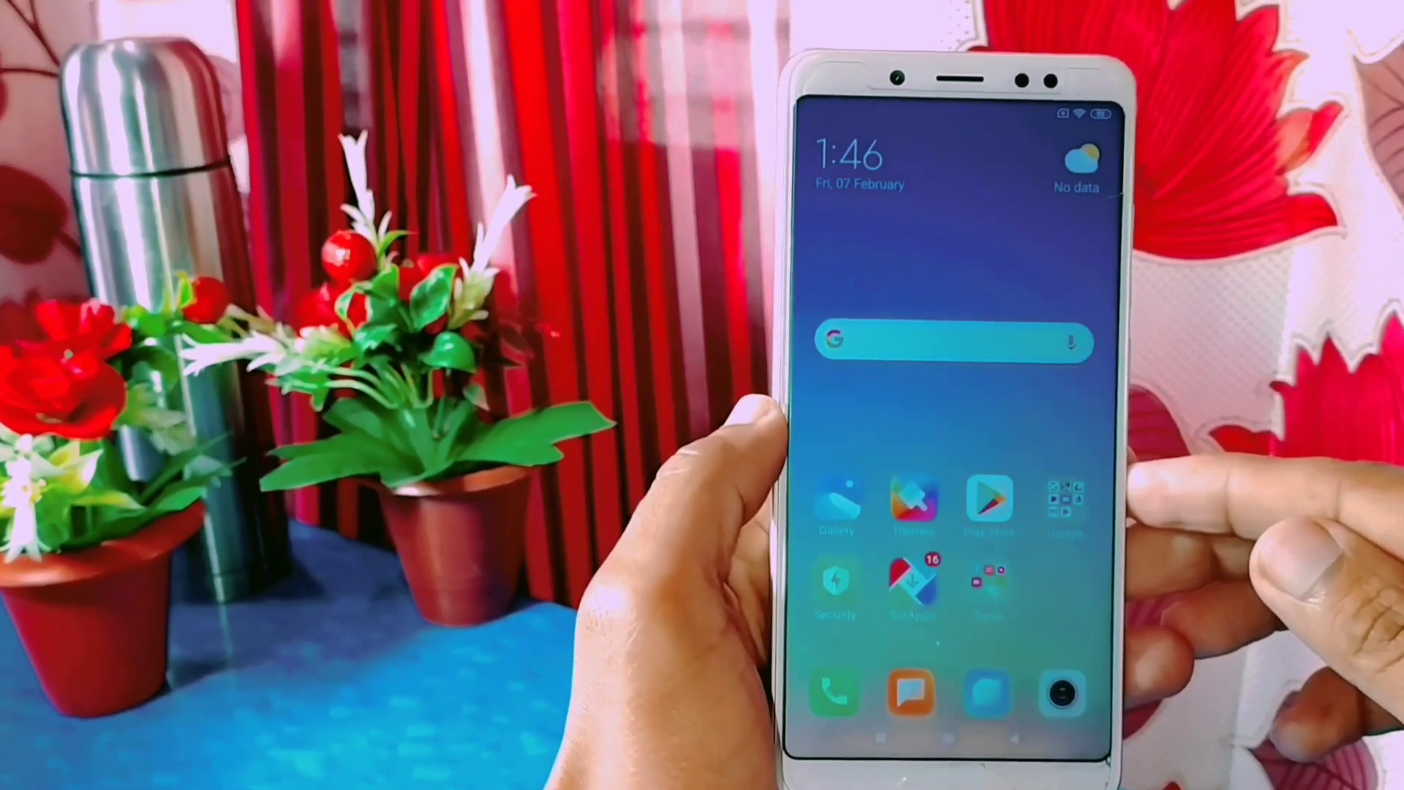
pyautogui.moveTo(1068, 110); pyautogui.dragTo(1053, 263)
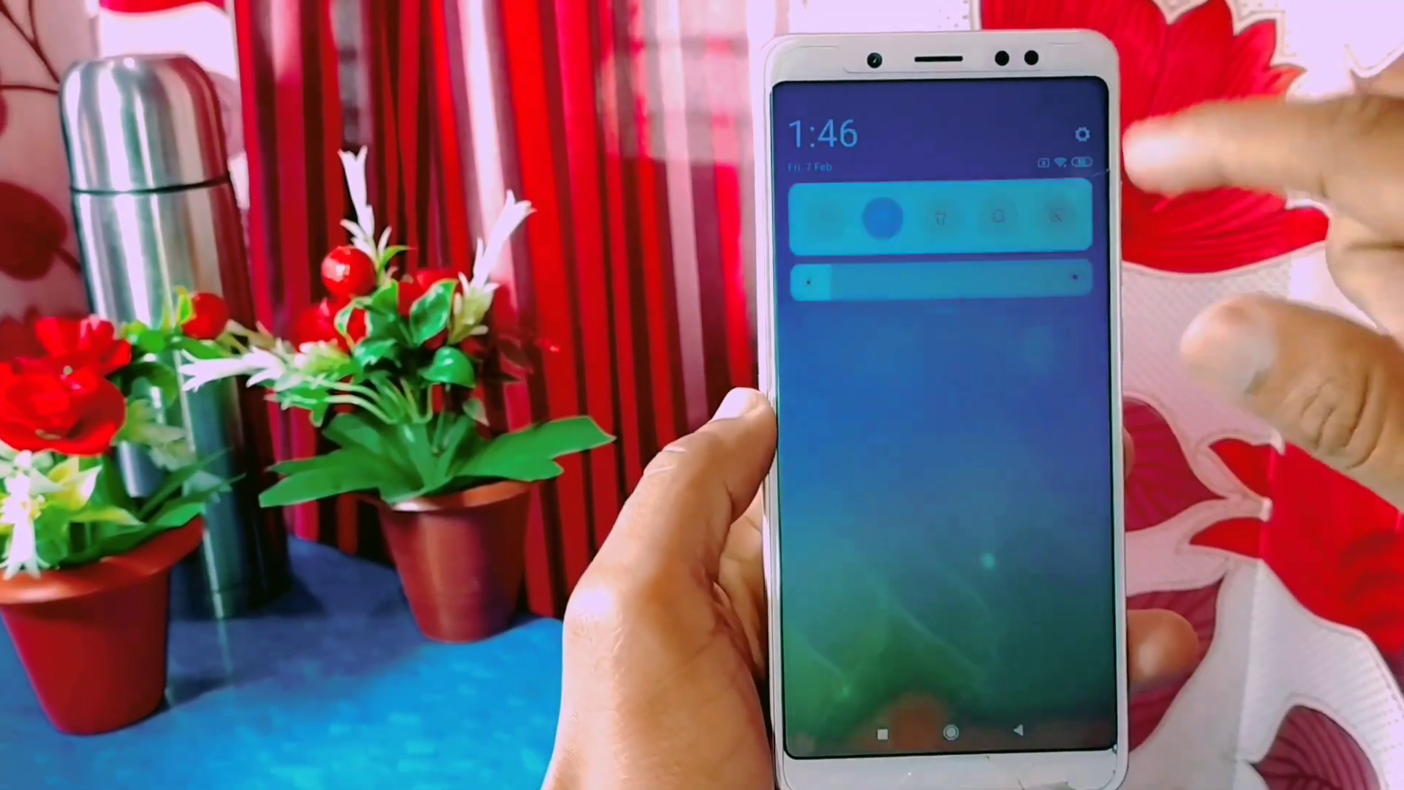
pyautogui.click(1081, 130)
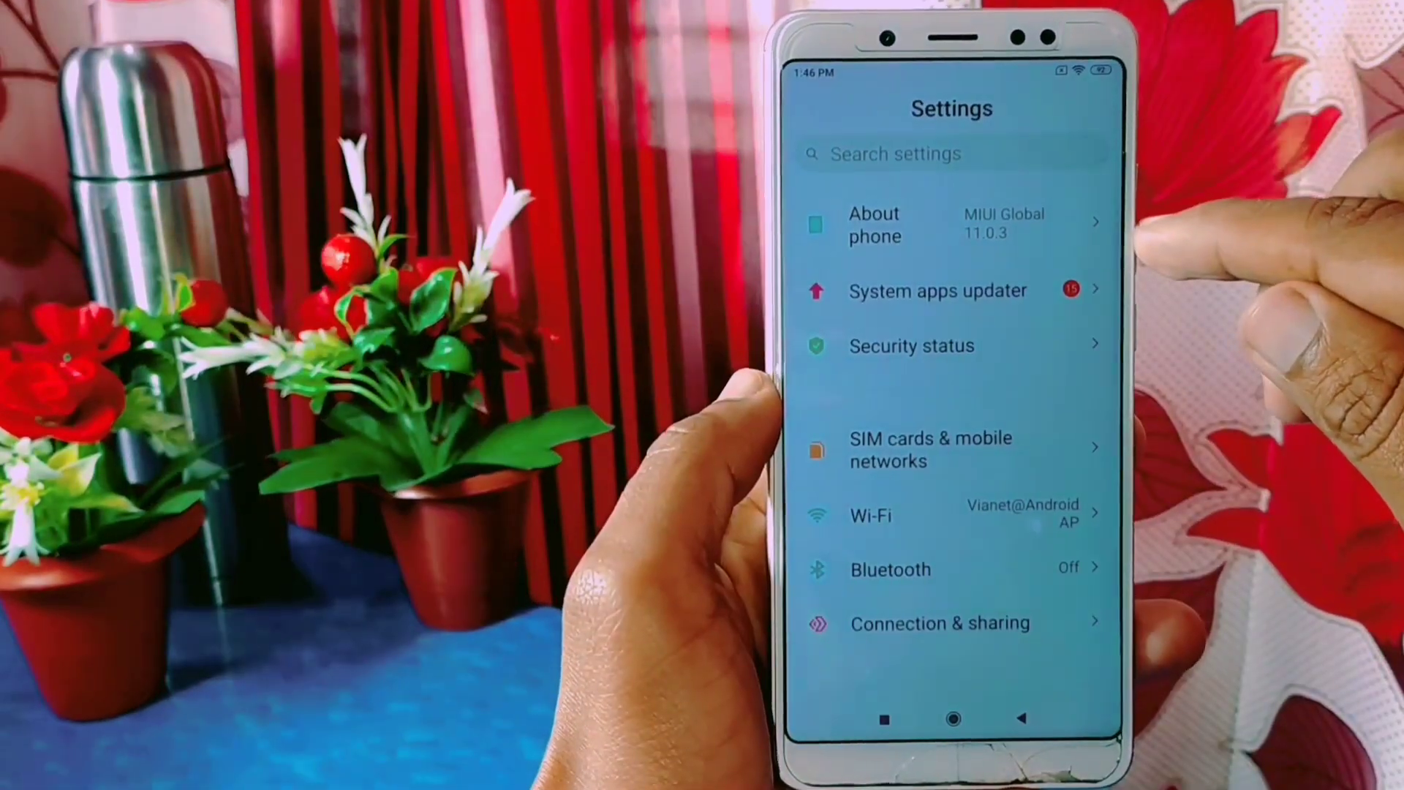
pyautogui.click(1071, 223)
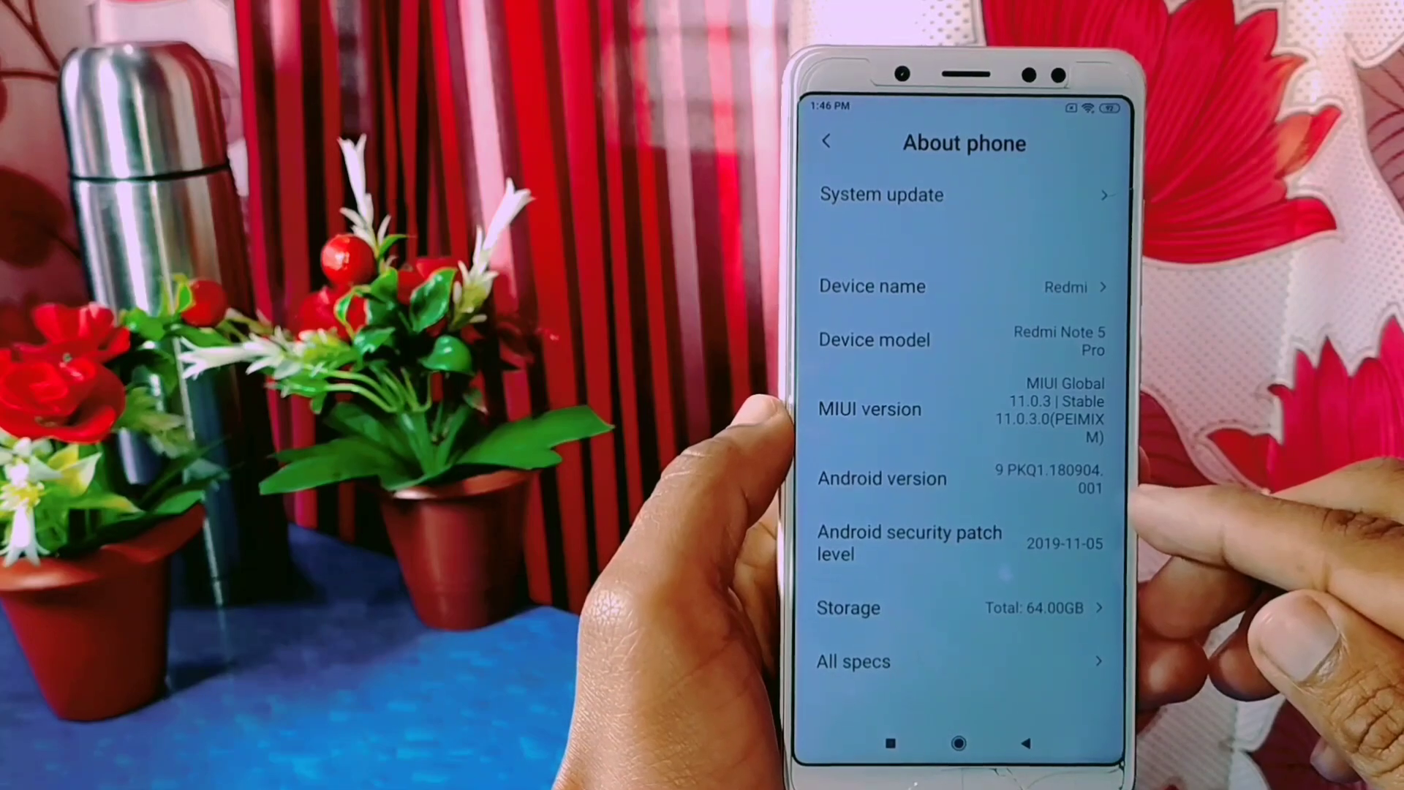
# Step: Check for a MIUI 11 system update, then refresh the PC desktop showing the downloaded files
pyautogui.click(1082, 194)
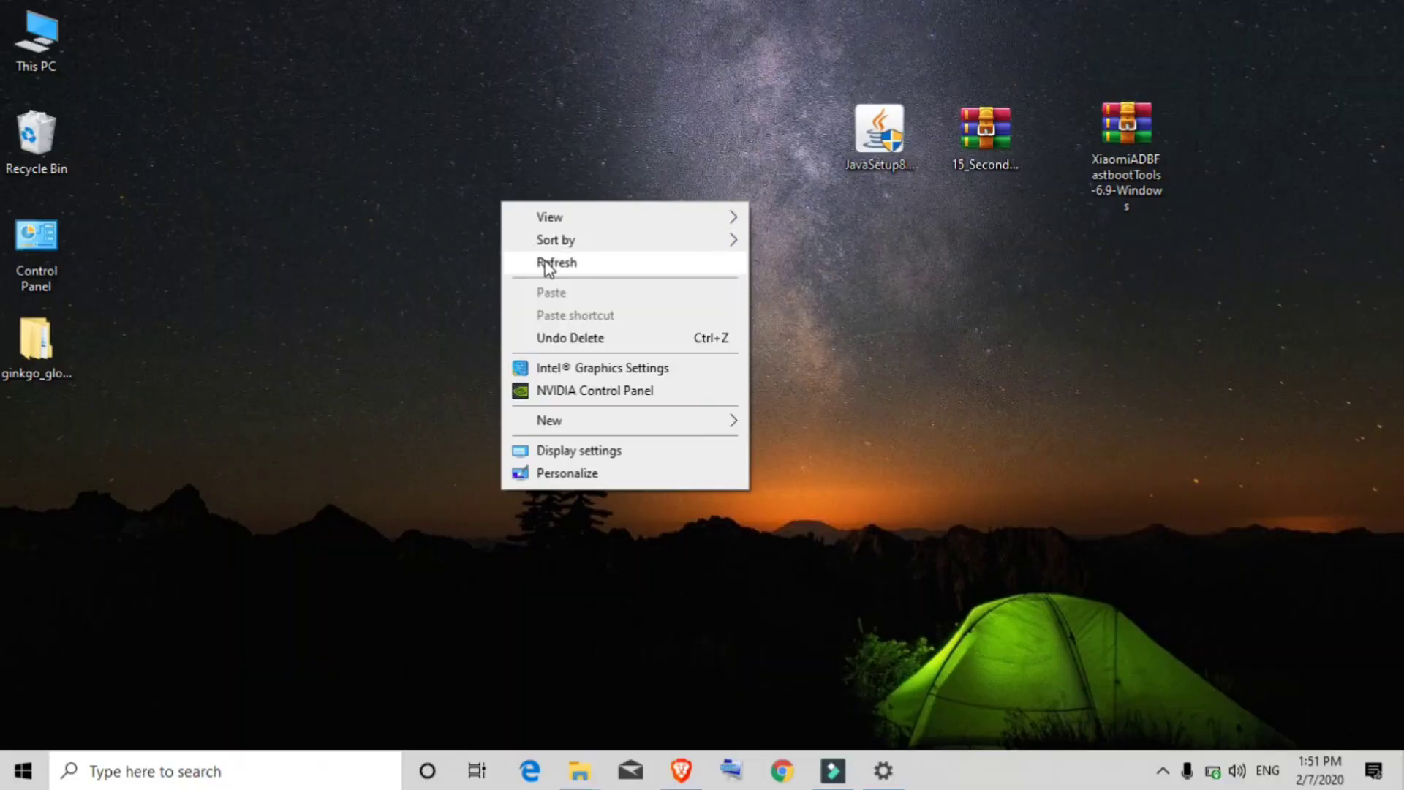
pyautogui.click(547, 264)
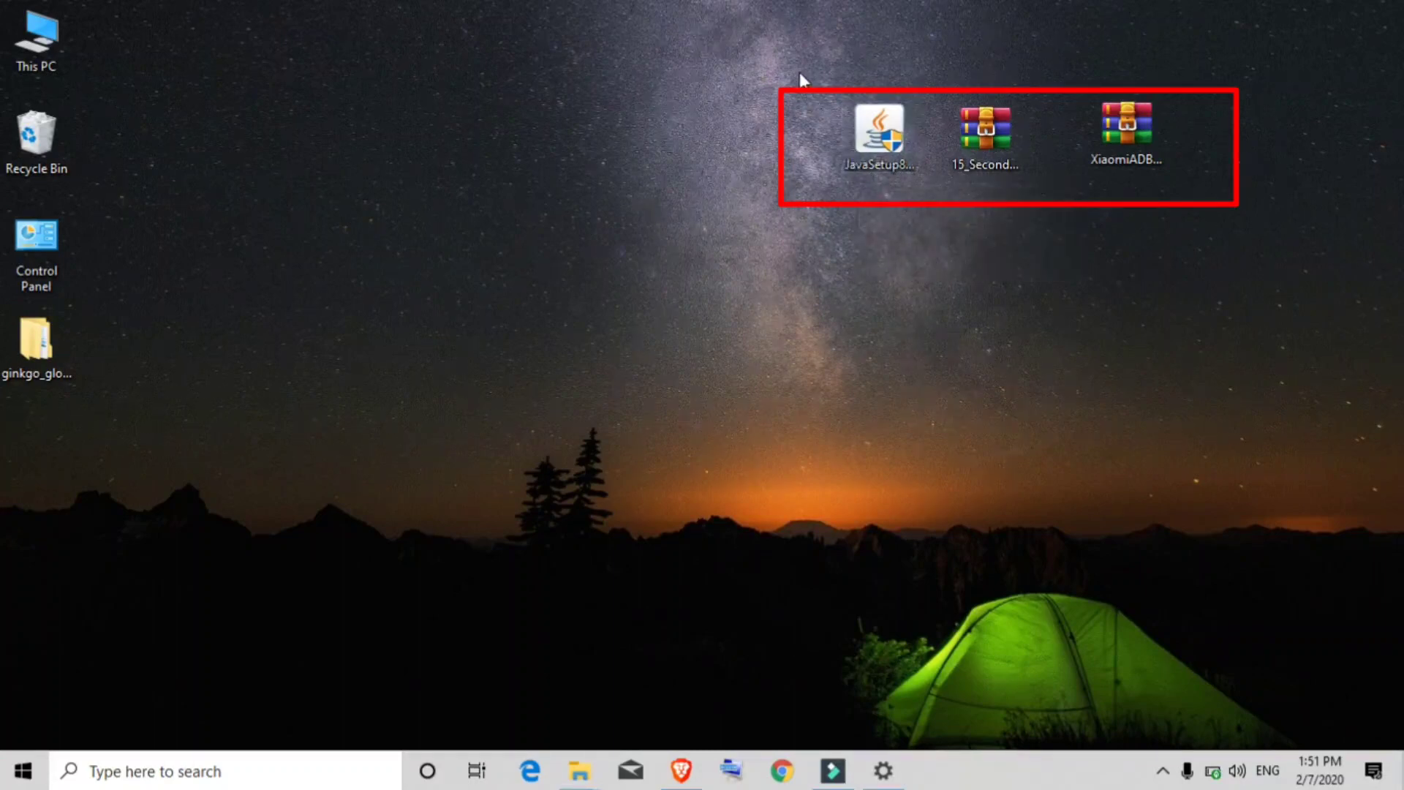
# Step: Select the JavaSetup8u241 installer among the three downloaded desktop files
pyautogui.moveTo(798, 73); pyautogui.dragTo(1171, 224)
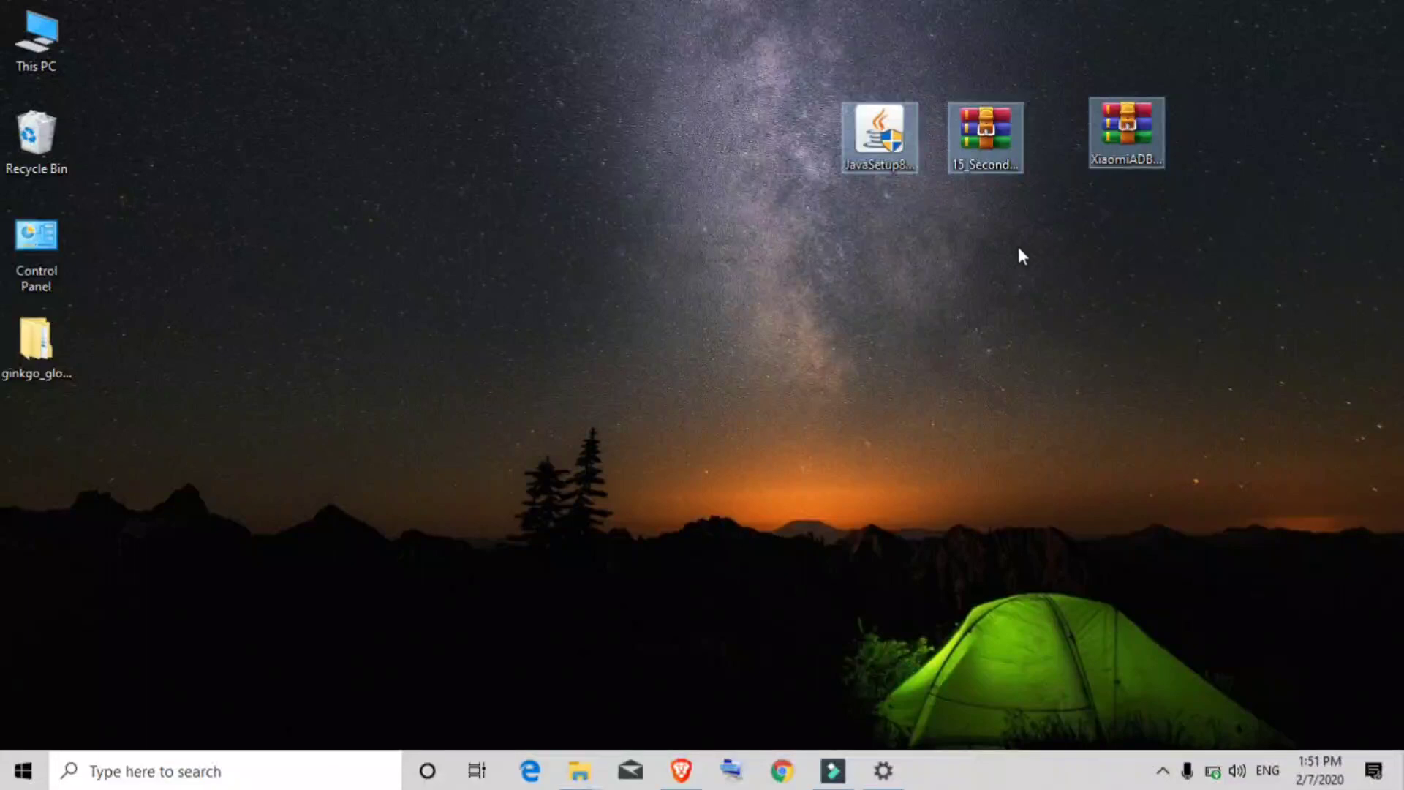
pyautogui.click(943, 249)
pyautogui.click(885, 154)
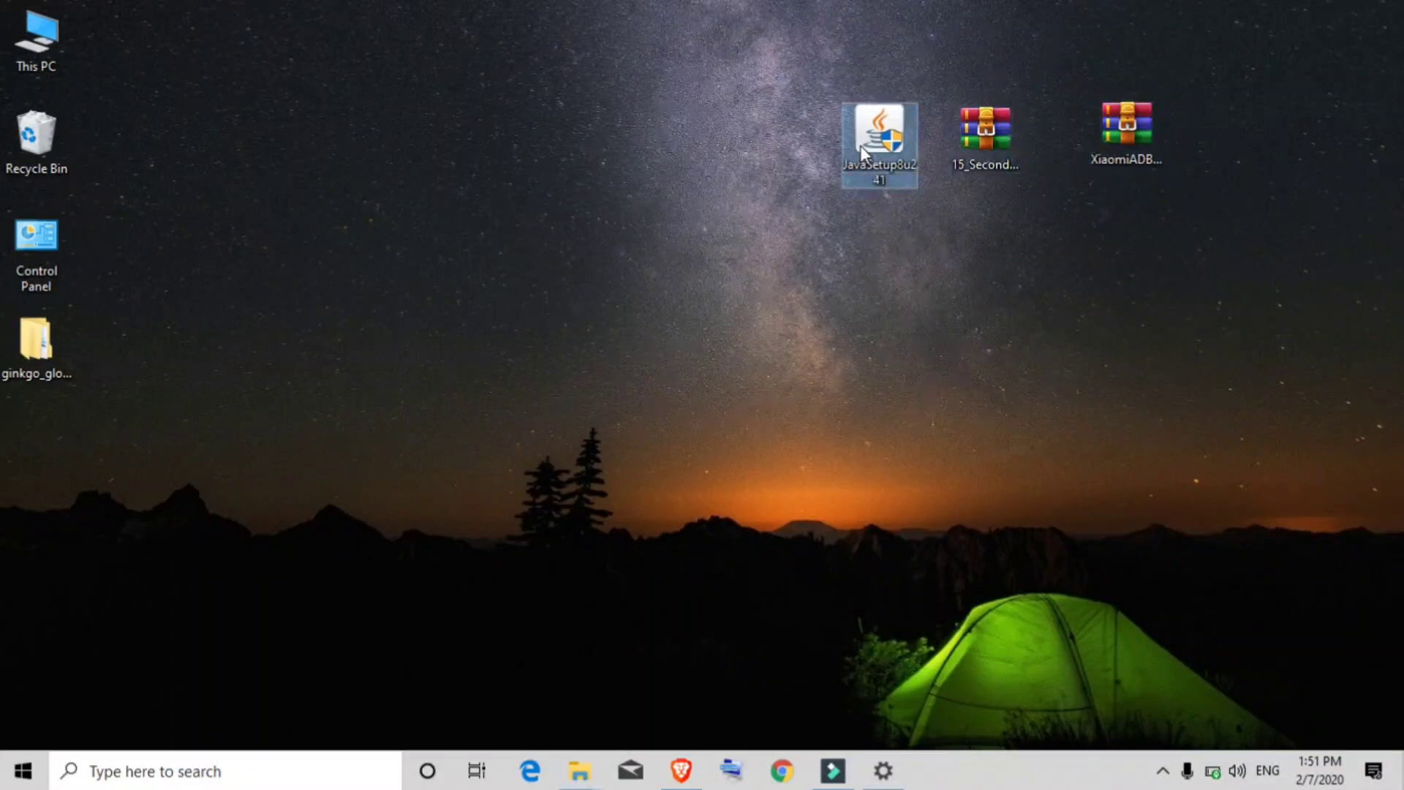
pyautogui.click(995, 155)
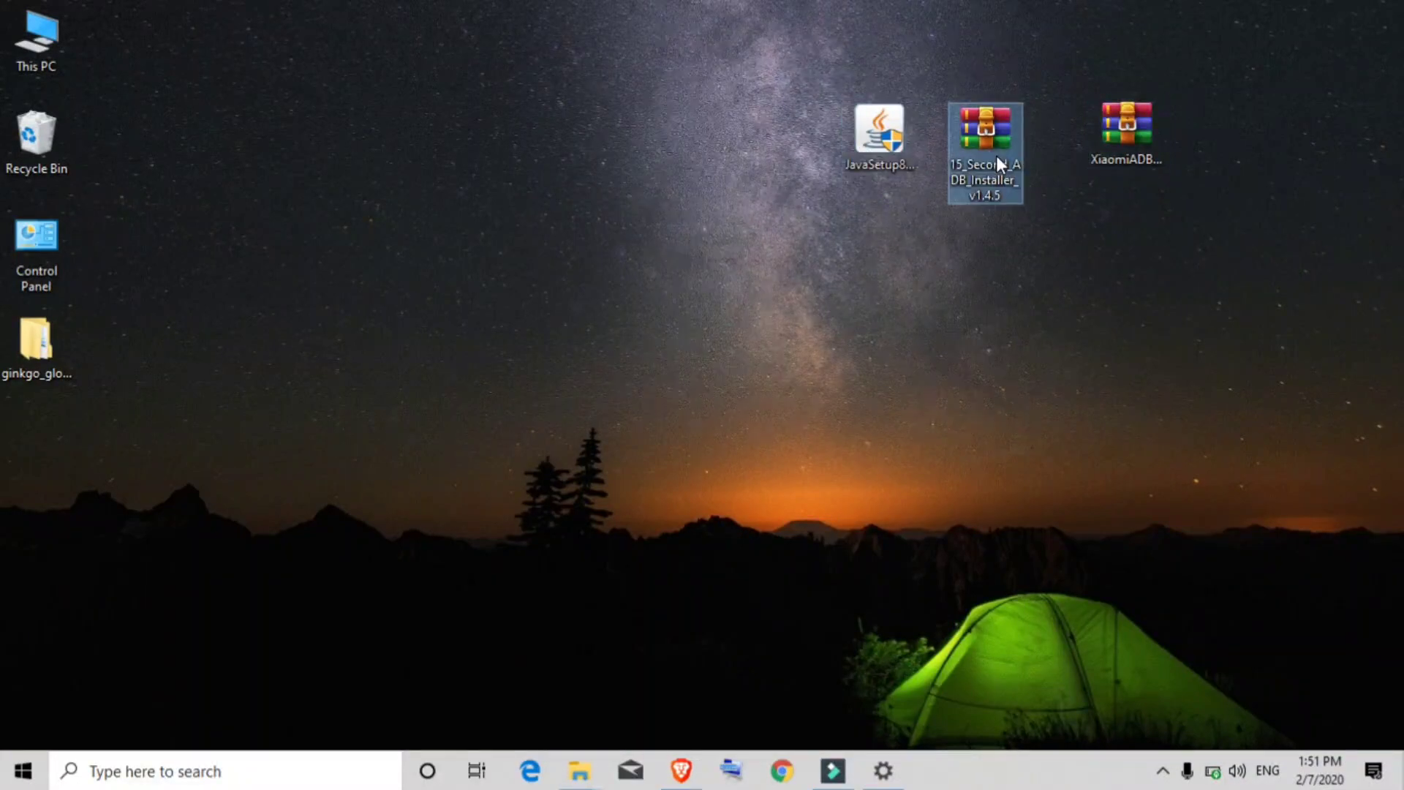
pyautogui.click(1125, 143)
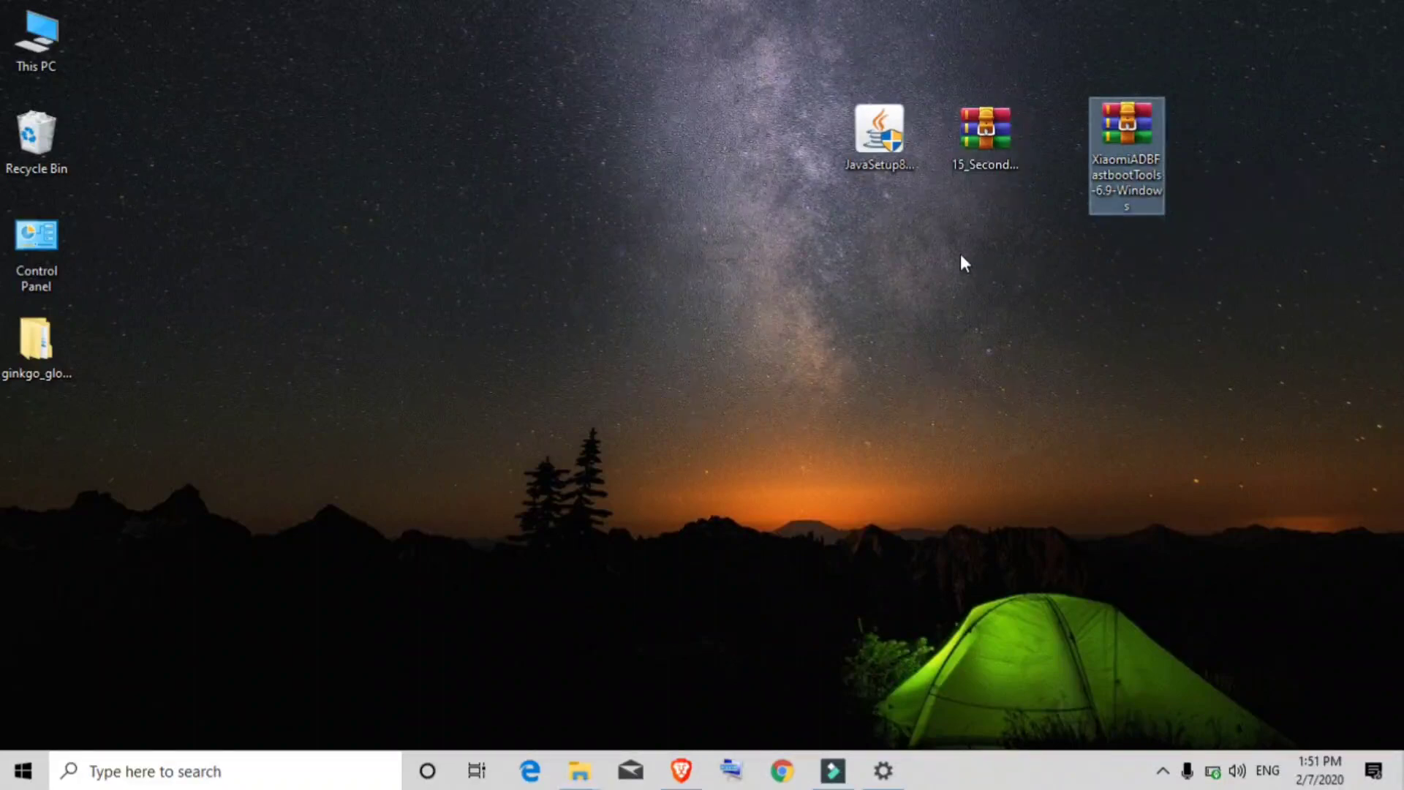
pyautogui.click(884, 160)
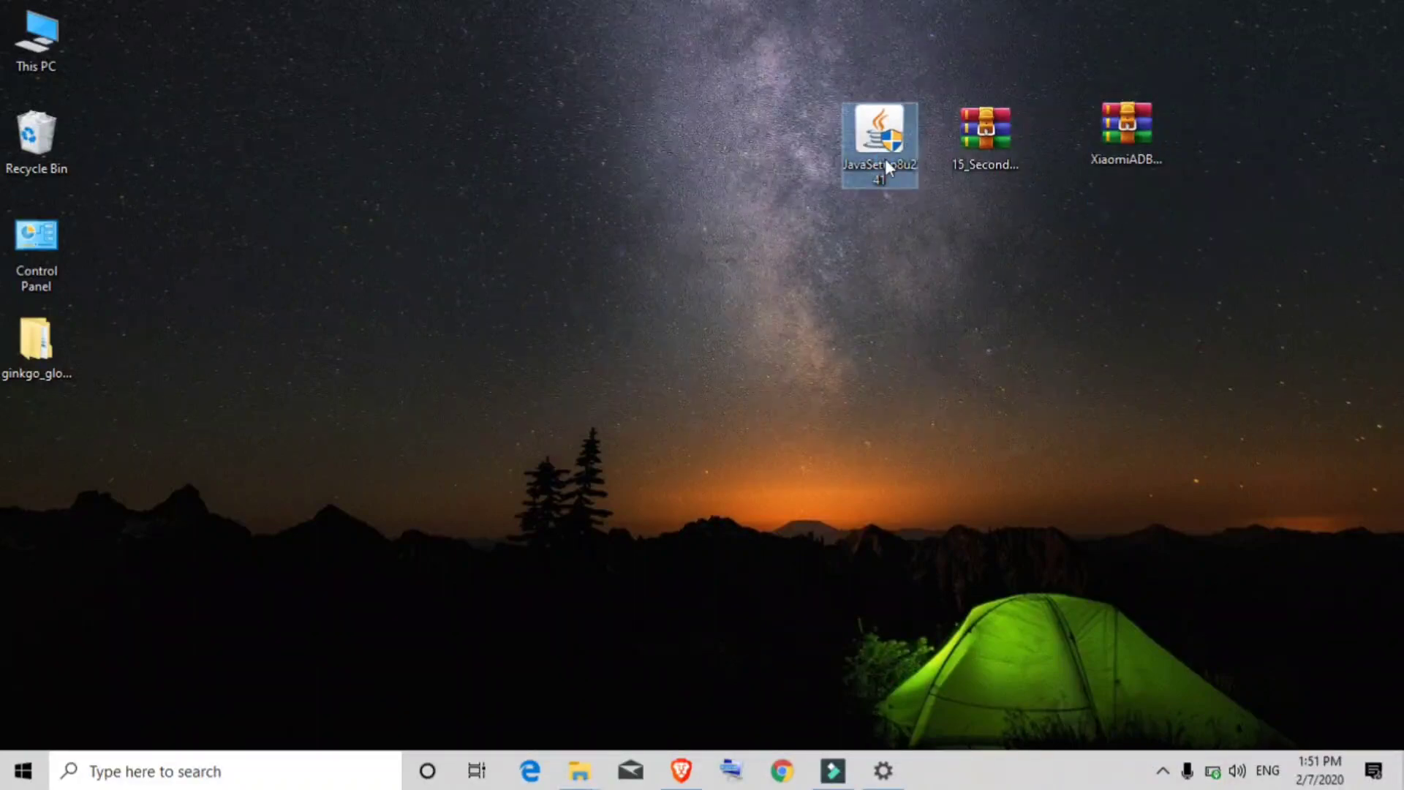
# Step: Run JavaSetup8u241 as administrator and close the setup window once Java is installed
pyautogui.rightClick(885, 159)
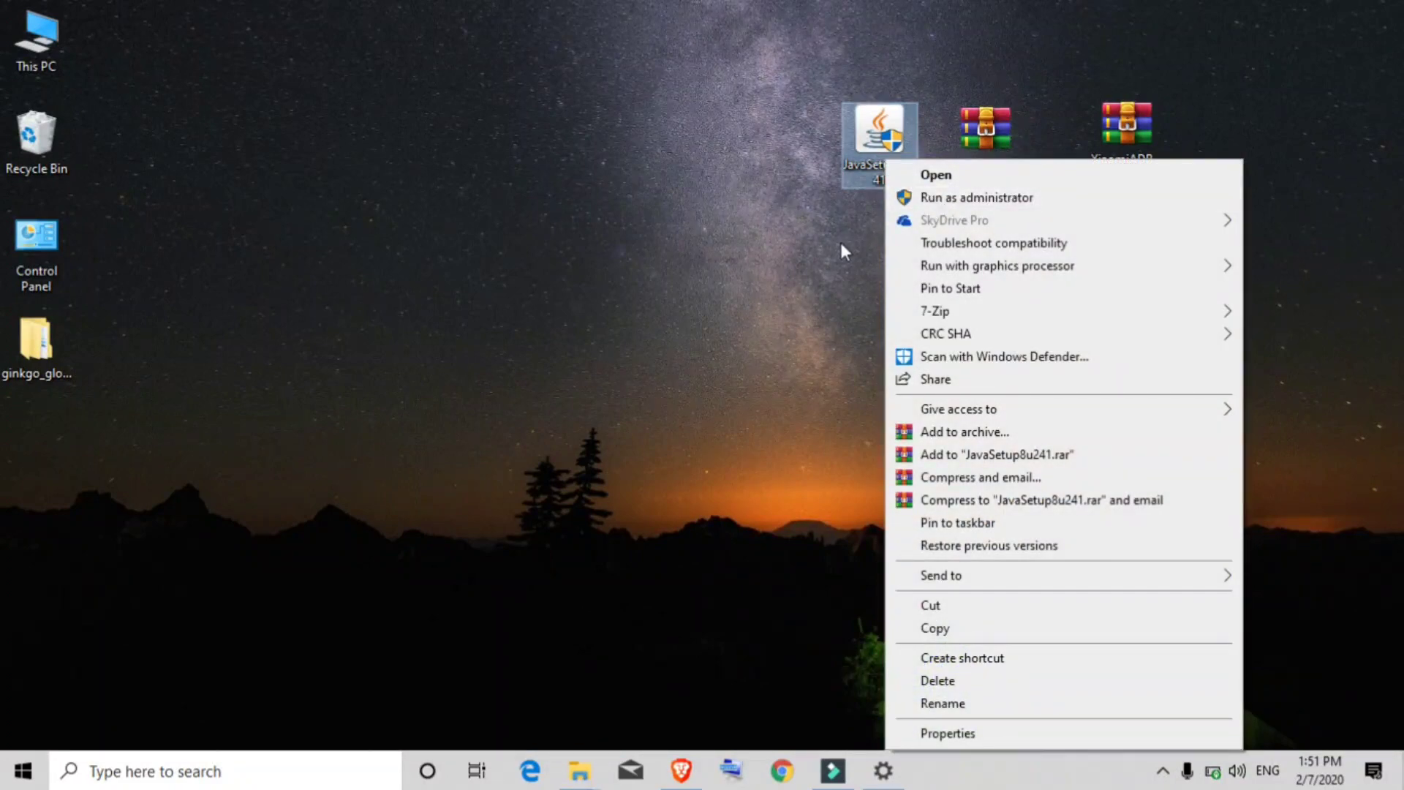
pyautogui.click(926, 199)
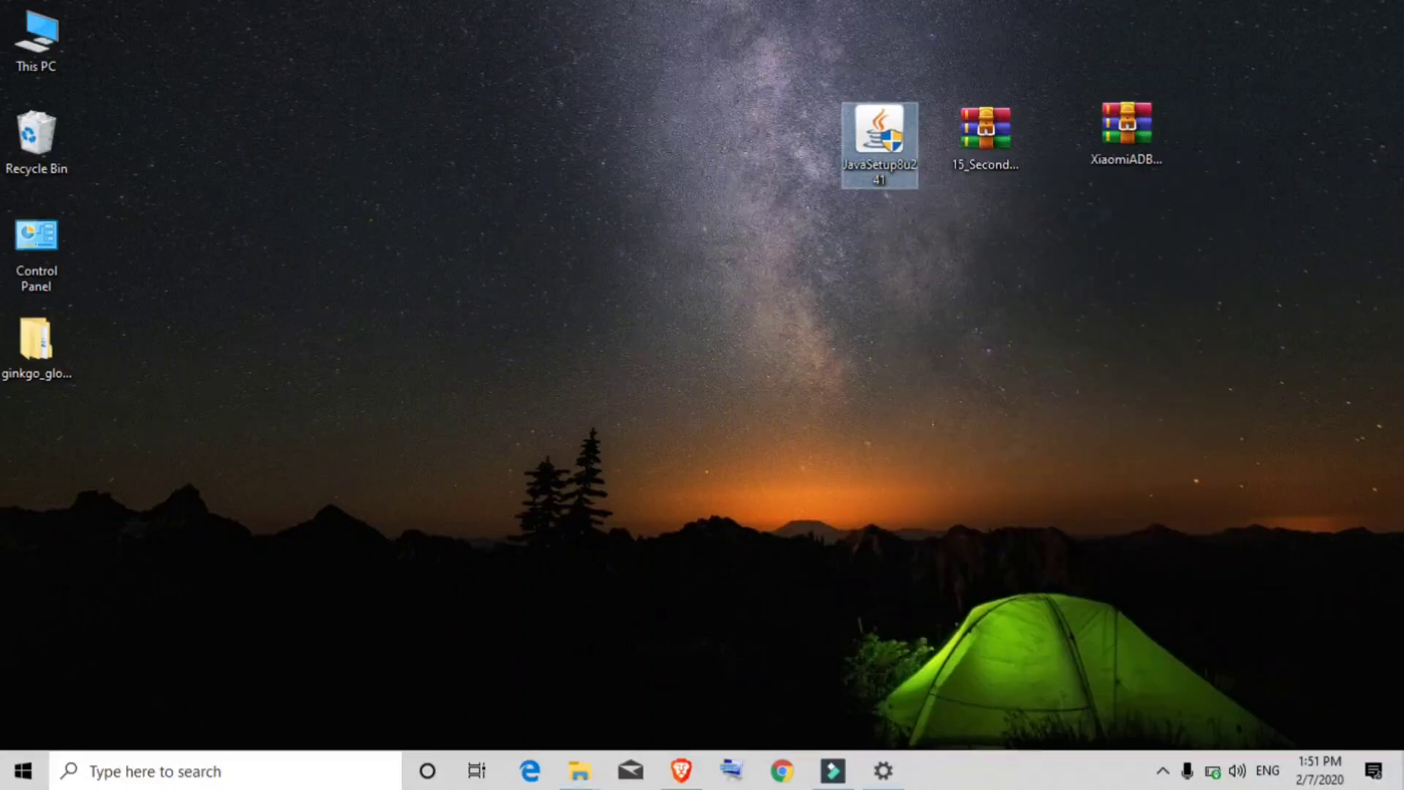
pyautogui.click(621, 521)
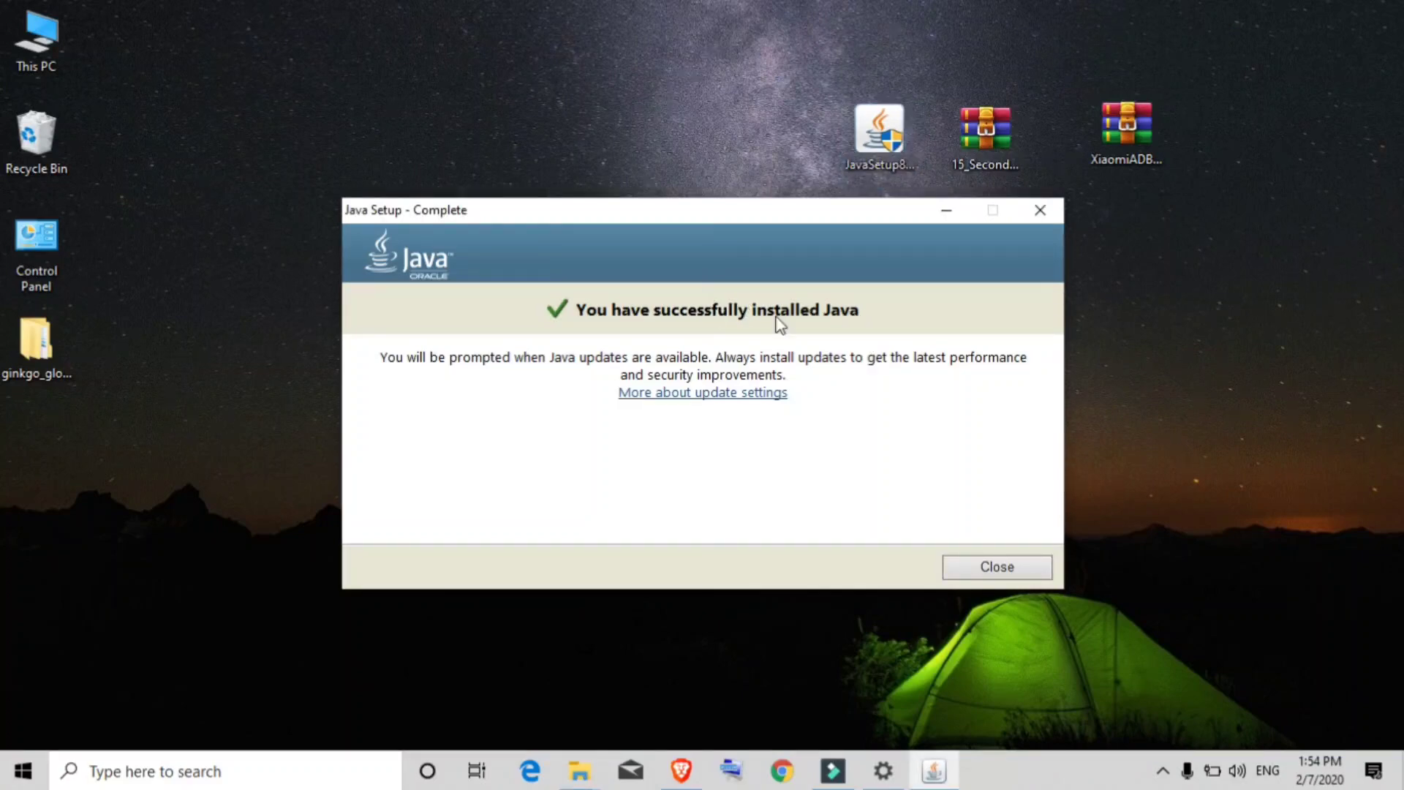
pyautogui.click(1011, 563)
# Step: Refresh the desktop and extract 15_Second_ADB_Installer_v1.4.5 into a same-named desktop folder
pyautogui.rightClick(662, 326)
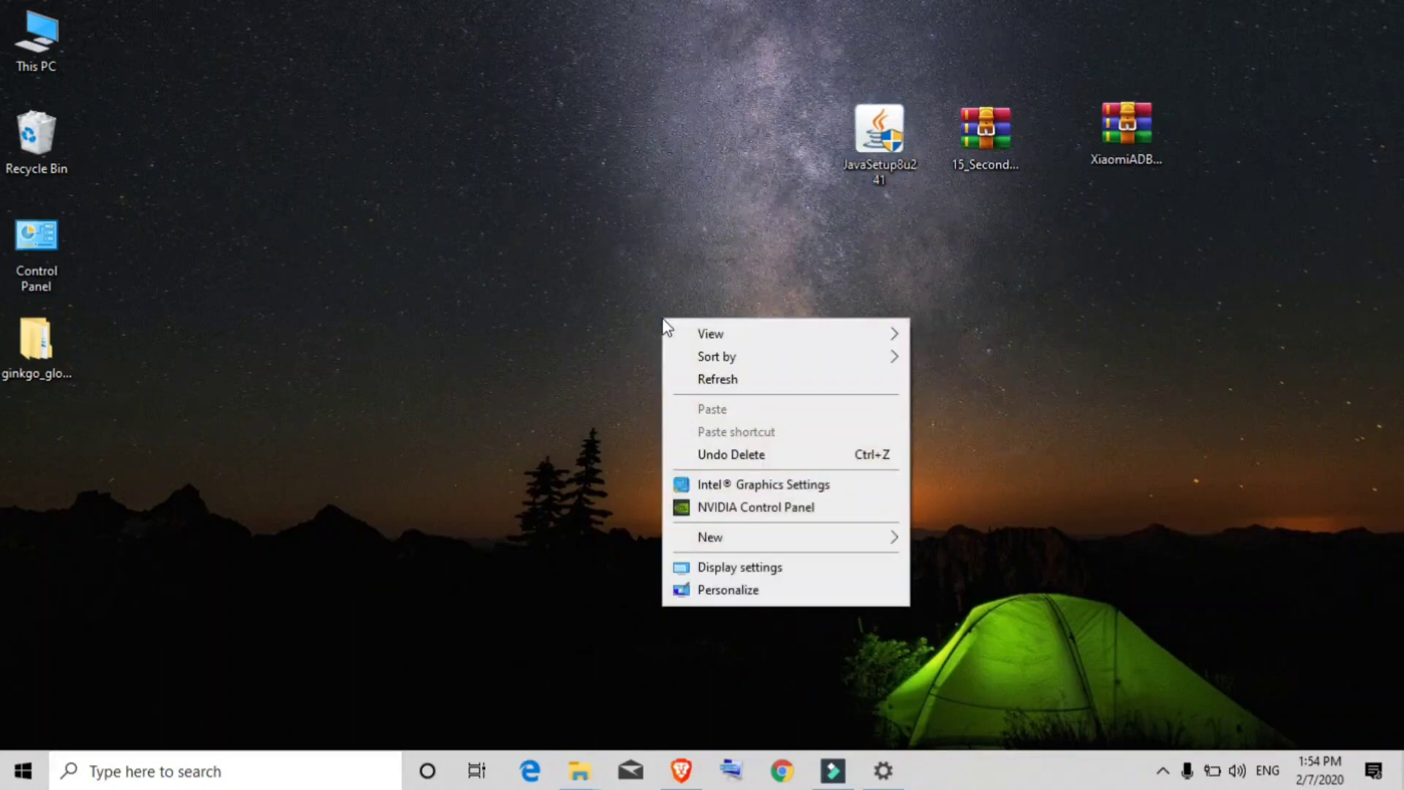
pyautogui.click(715, 382)
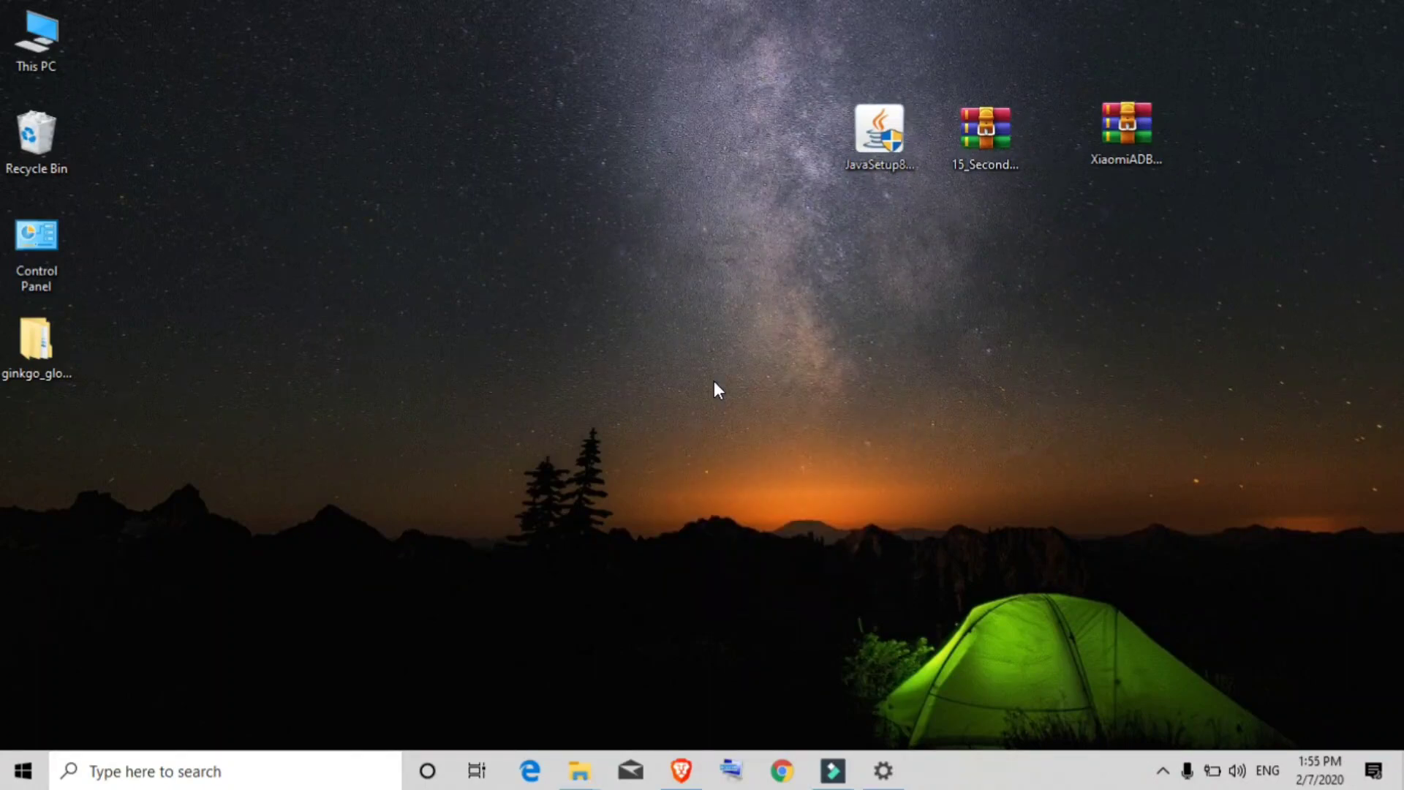
pyautogui.rightClick(984, 131)
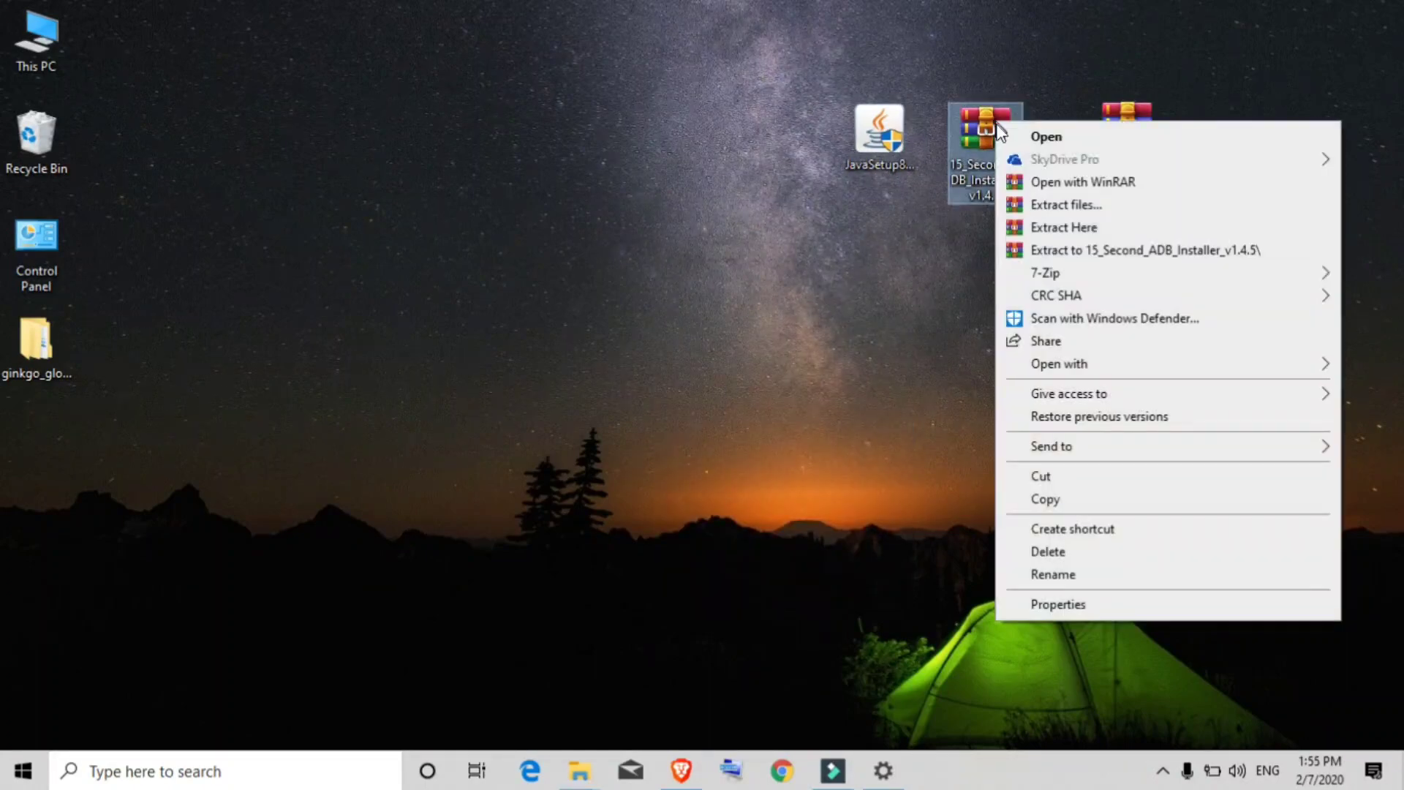
pyautogui.click(1059, 205)
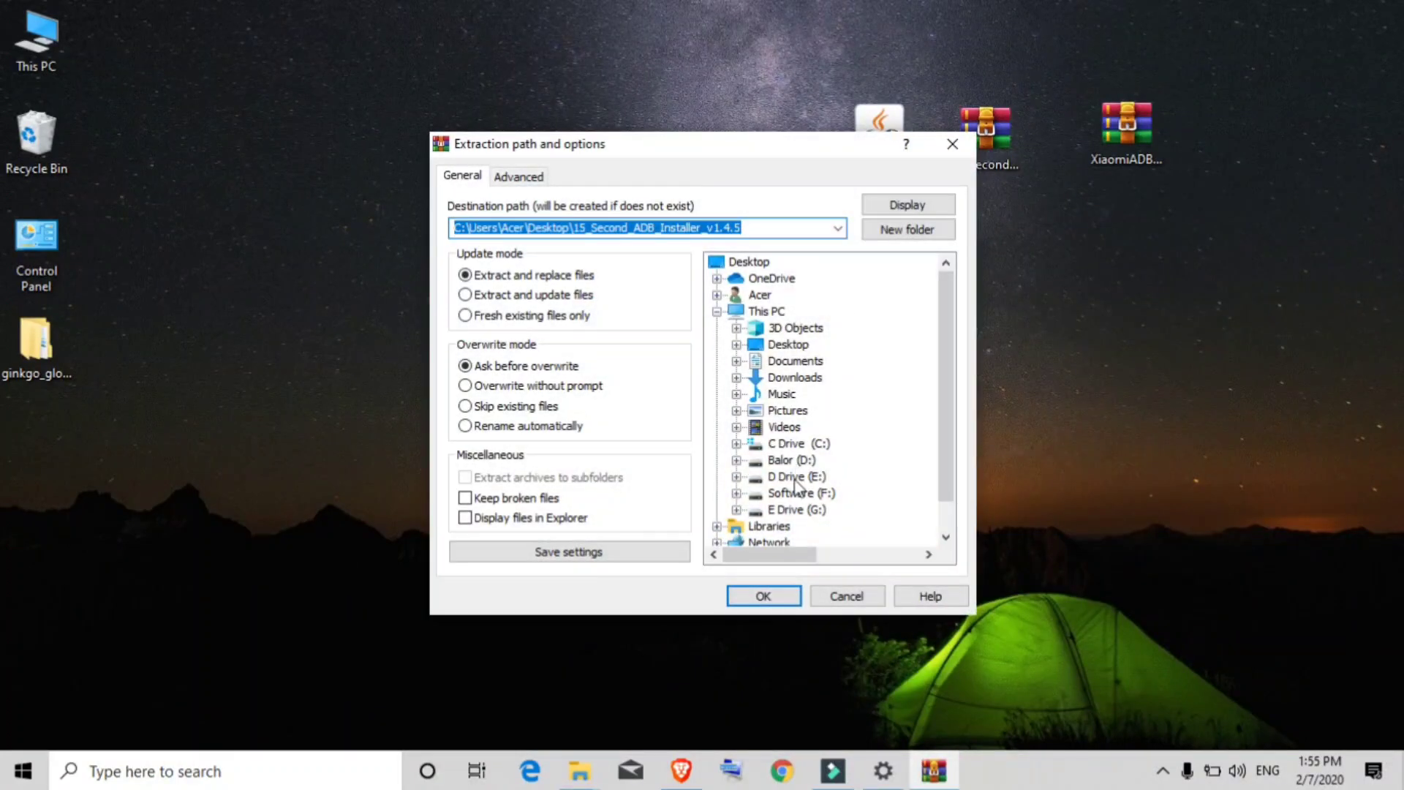
pyautogui.click(779, 596)
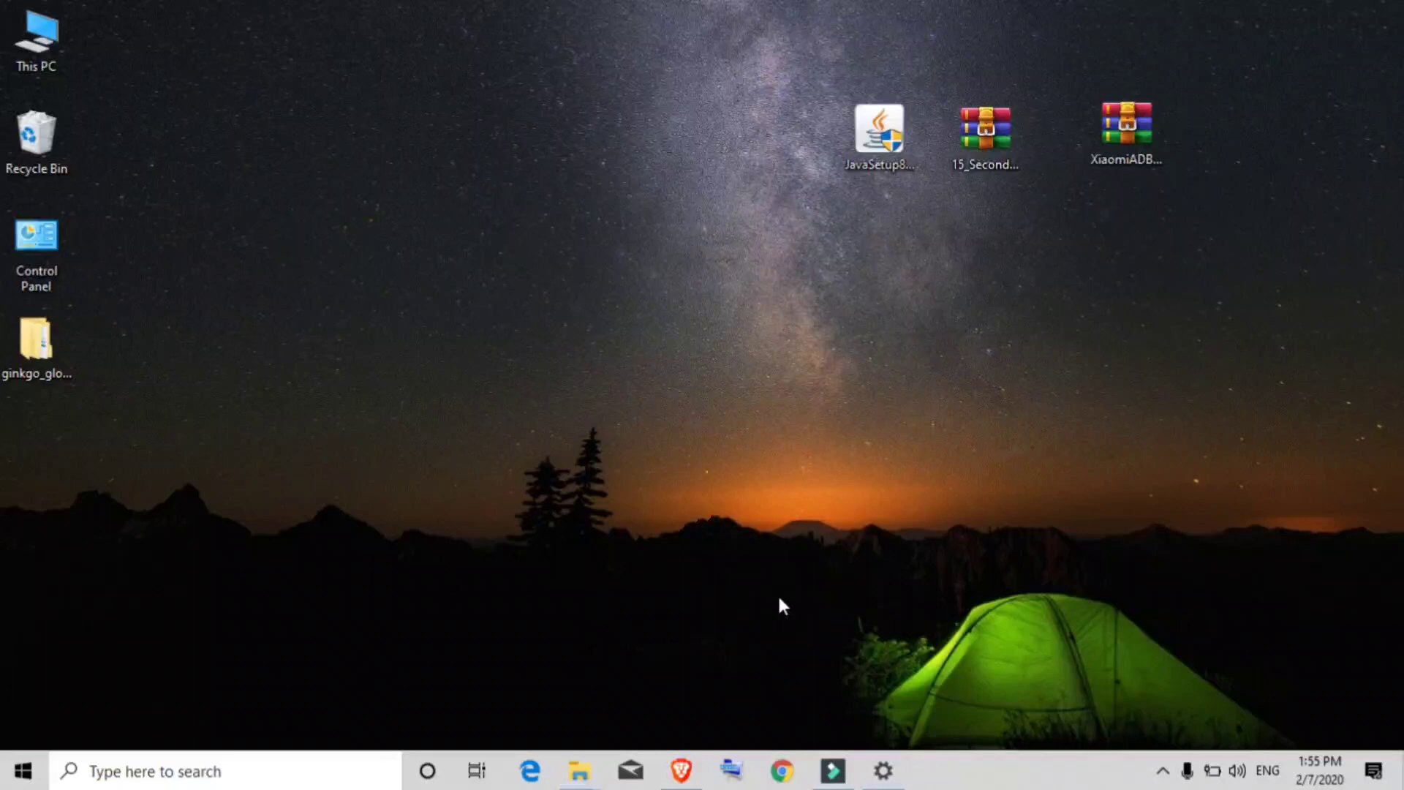
# Step: Move the extracted 15_Second folder to sit below the archives
pyautogui.moveTo(44, 461); pyautogui.dragTo(831, 320)
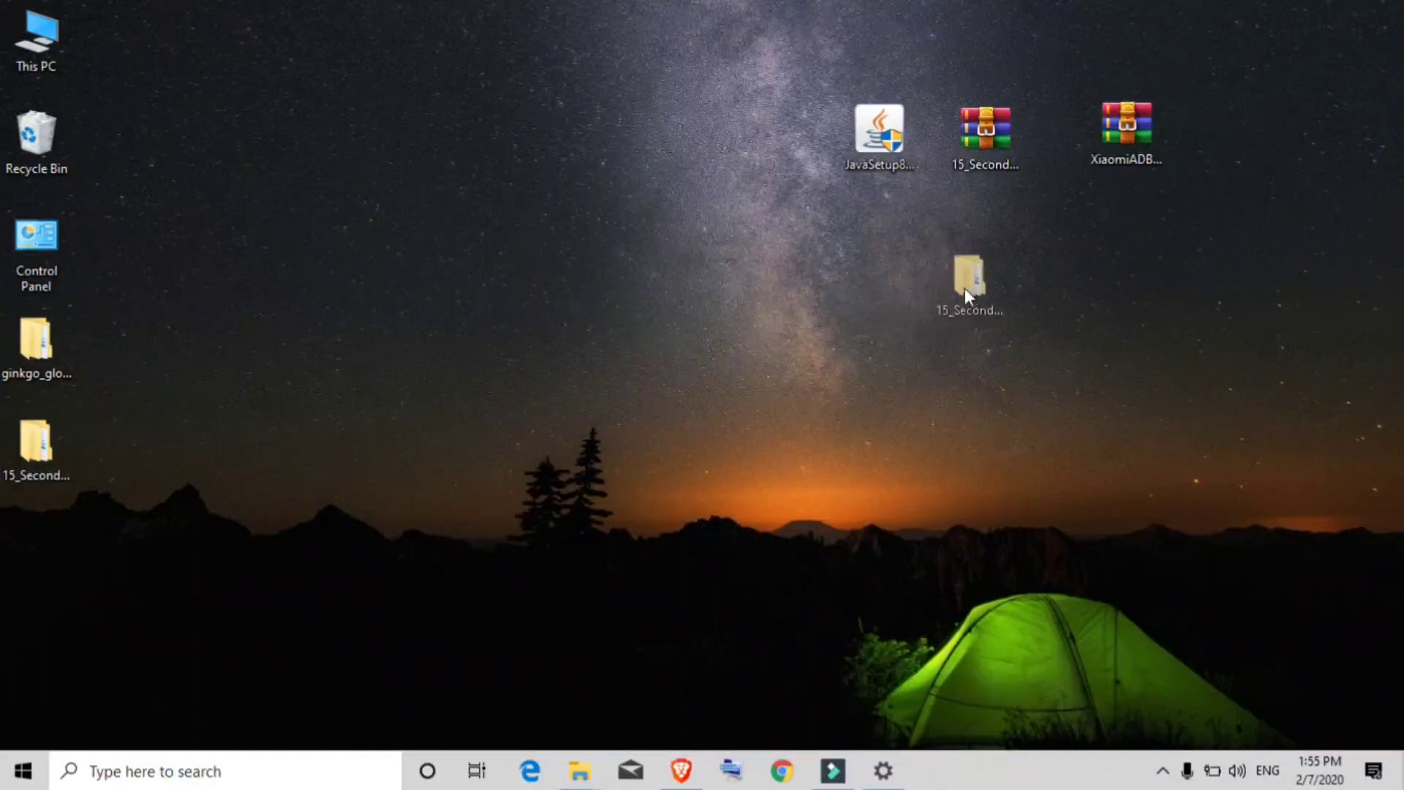
pyautogui.moveTo(983, 262)
pyautogui.mouseDown()
pyautogui.moveTo(1016, 261)
pyautogui.moveTo(979, 258)
pyautogui.mouseUp()
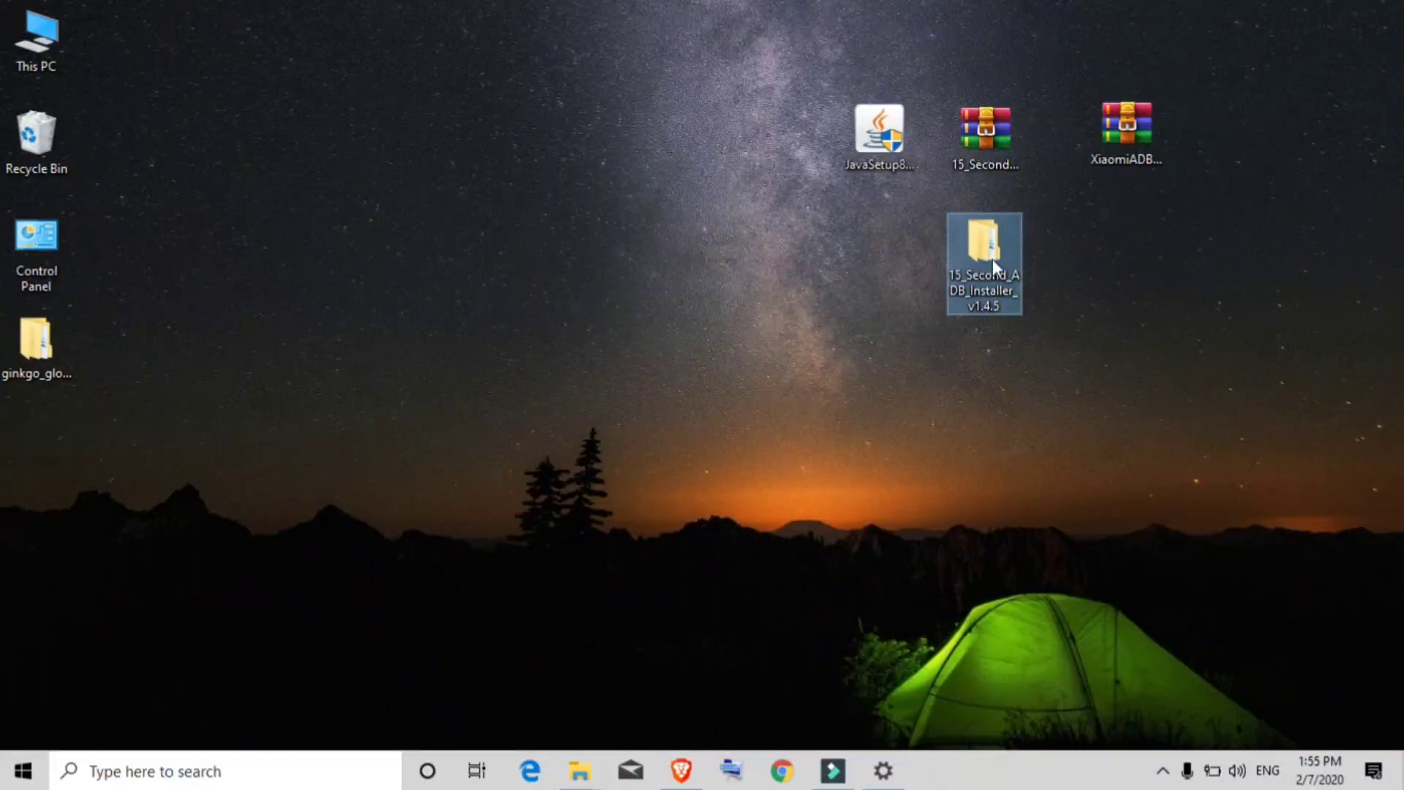
pyautogui.rightClick(1003, 260)
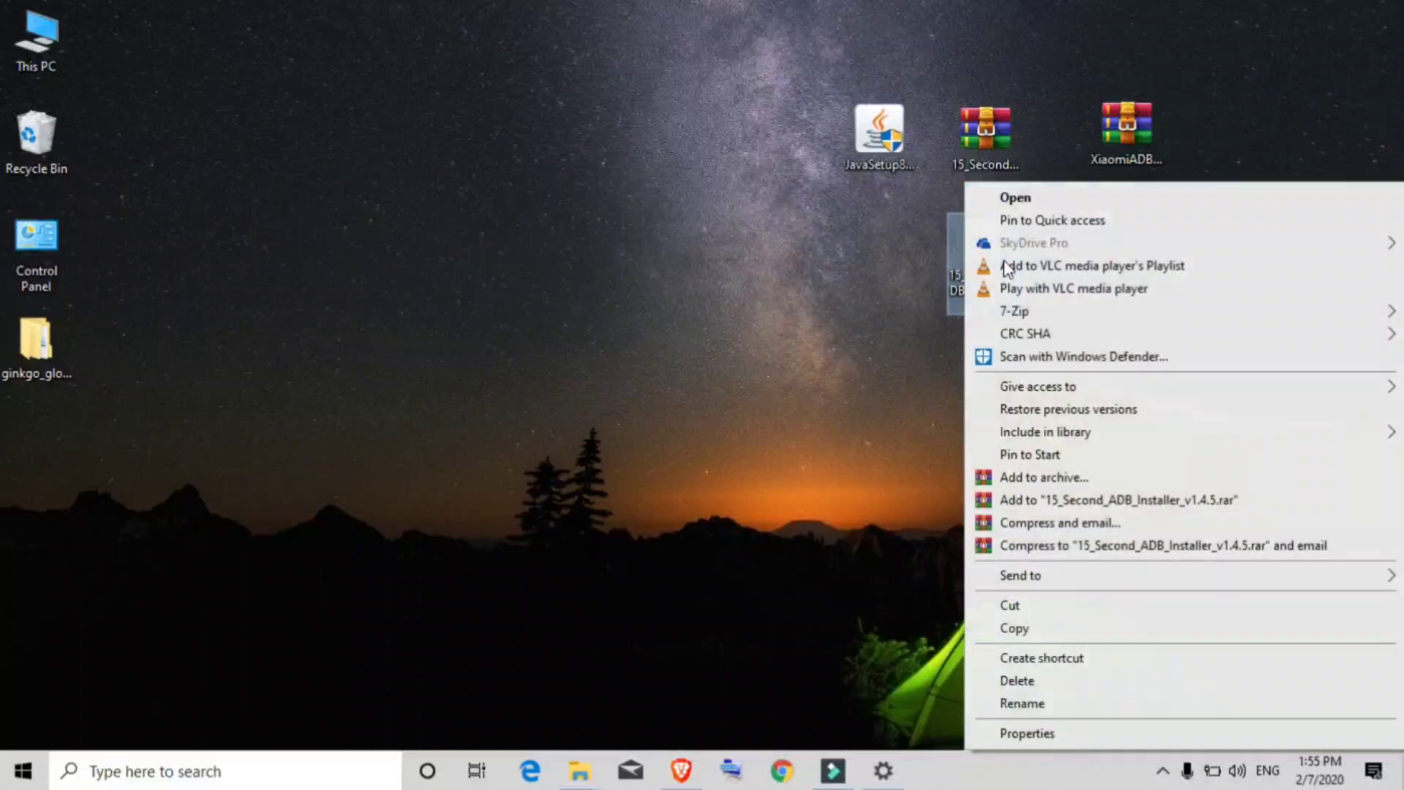
# Step: Open the extracted folder and run 15 Second ADB Installer v1.4.5 as administrator
pyautogui.click(1021, 198)
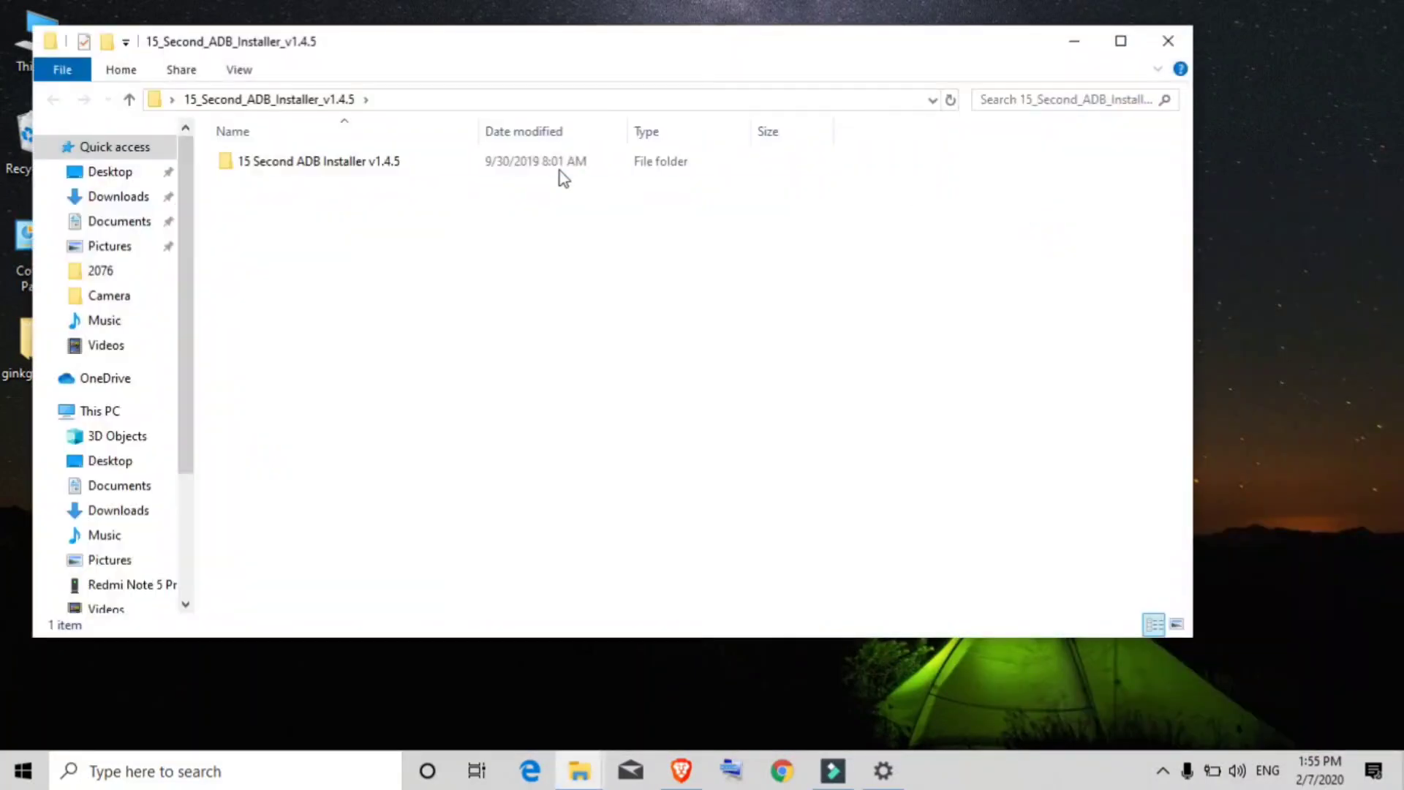
pyautogui.click(496, 169)
pyautogui.moveTo(464, 47); pyautogui.dragTo(931, 24)
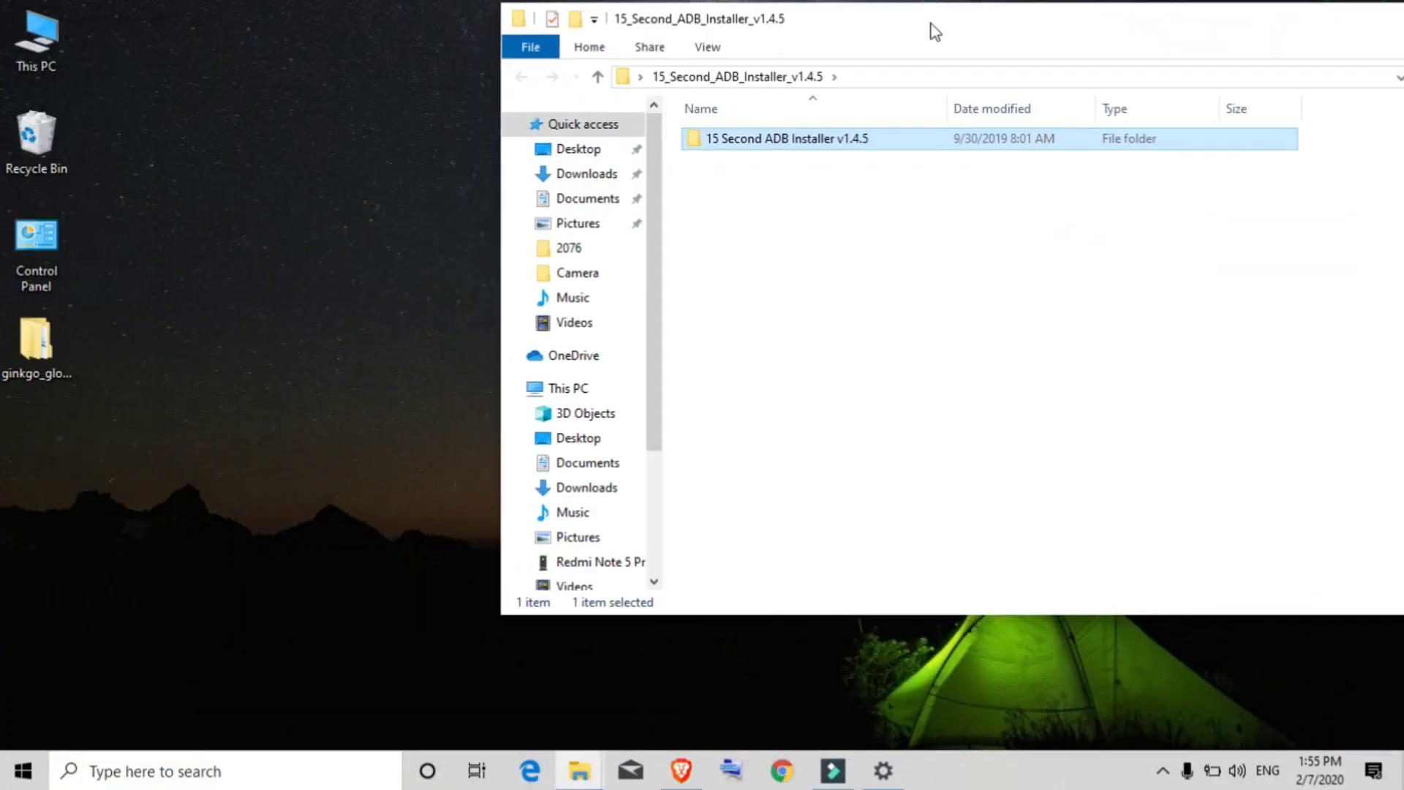
pyautogui.doubleClick(818, 146)
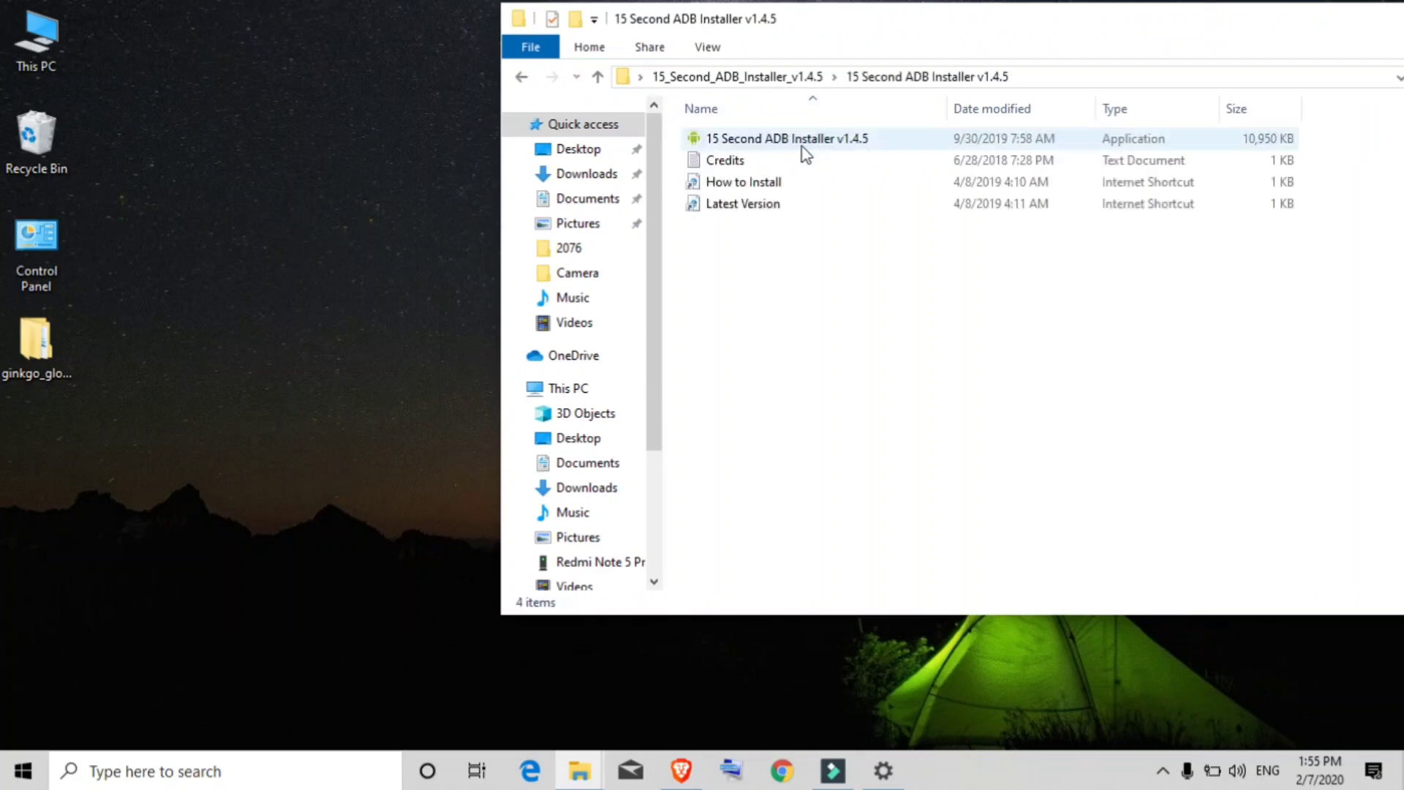
pyautogui.rightClick(801, 147)
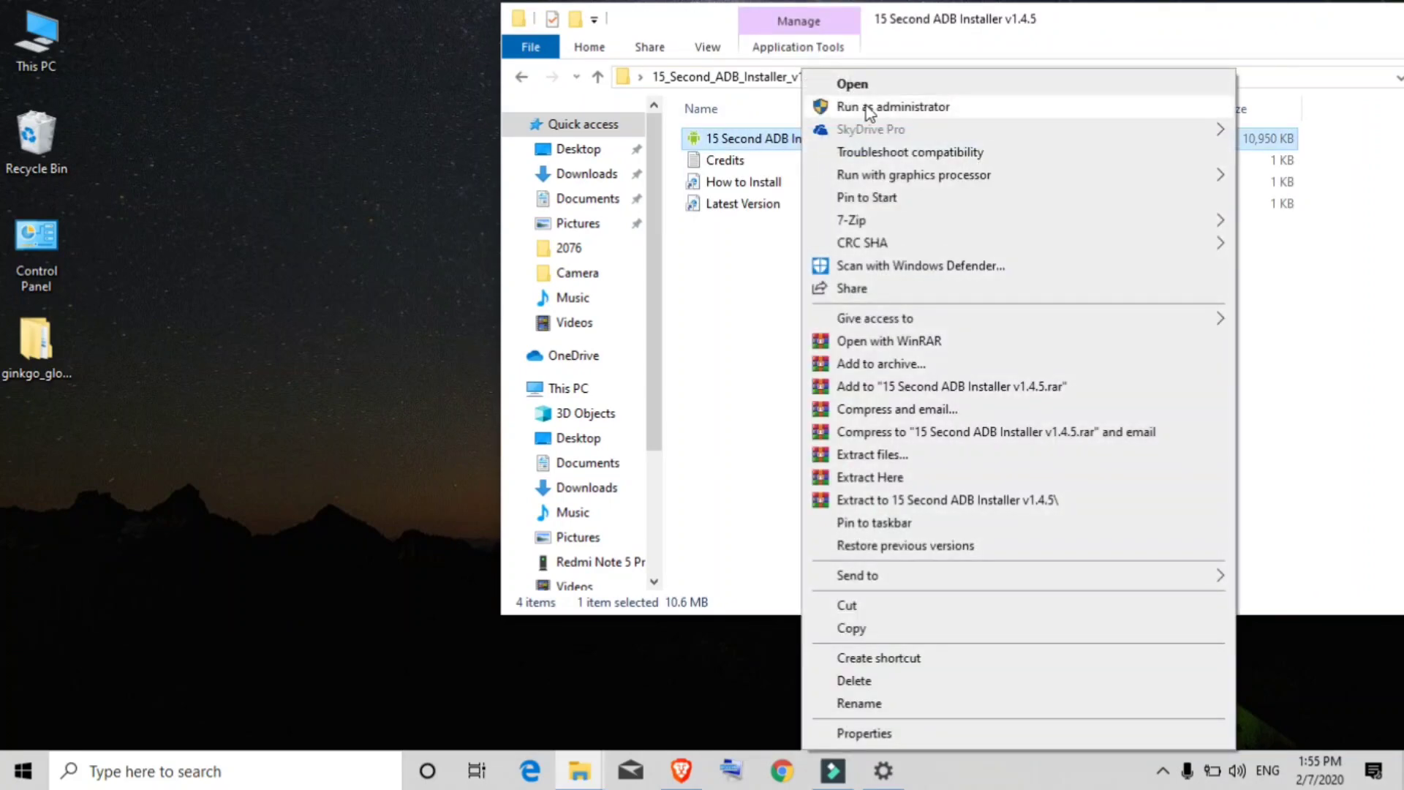
pyautogui.click(866, 106)
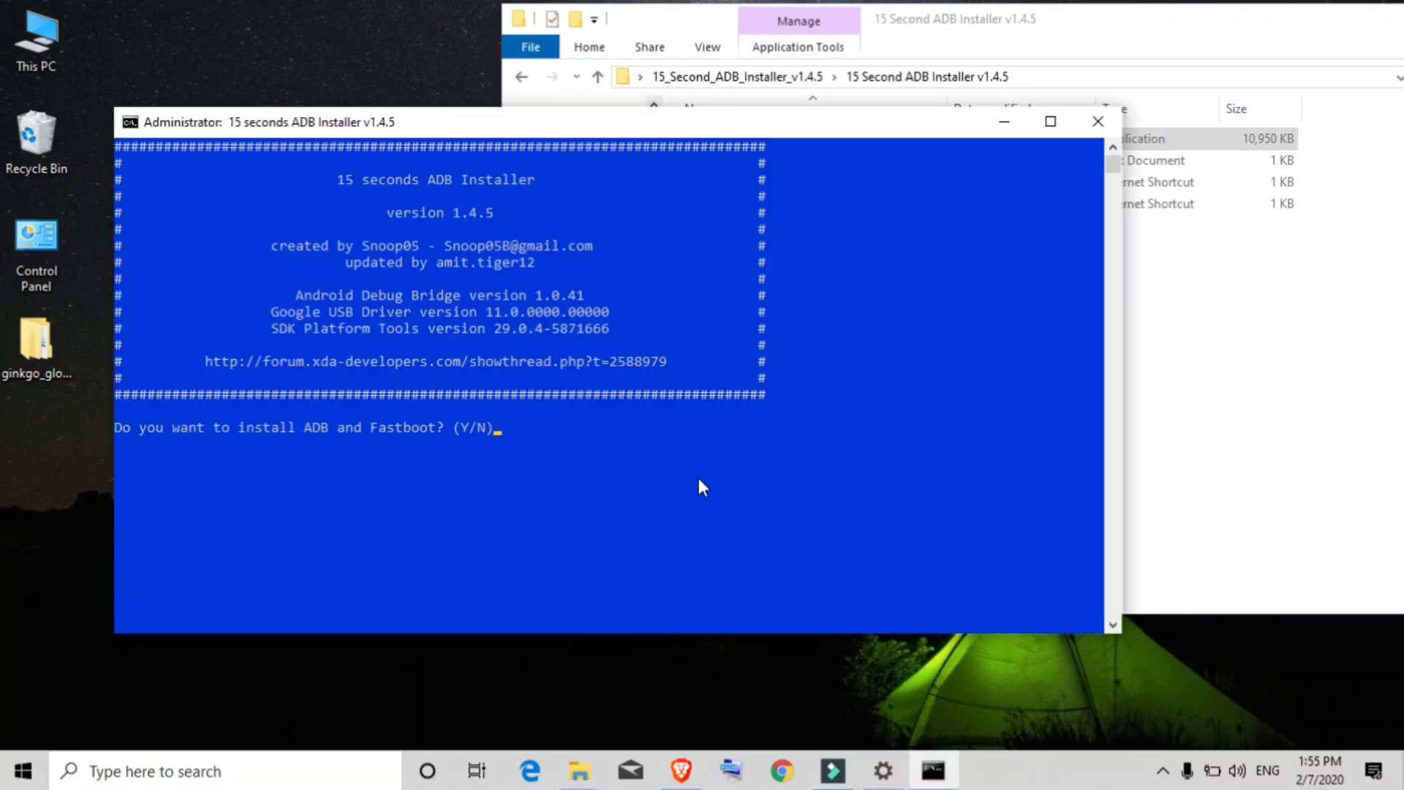
# Step: Answer y to install ADB and Fastboot, install ADB system-wide, and install the device drivers
pyautogui.write('y')
pyautogui.press('Return')
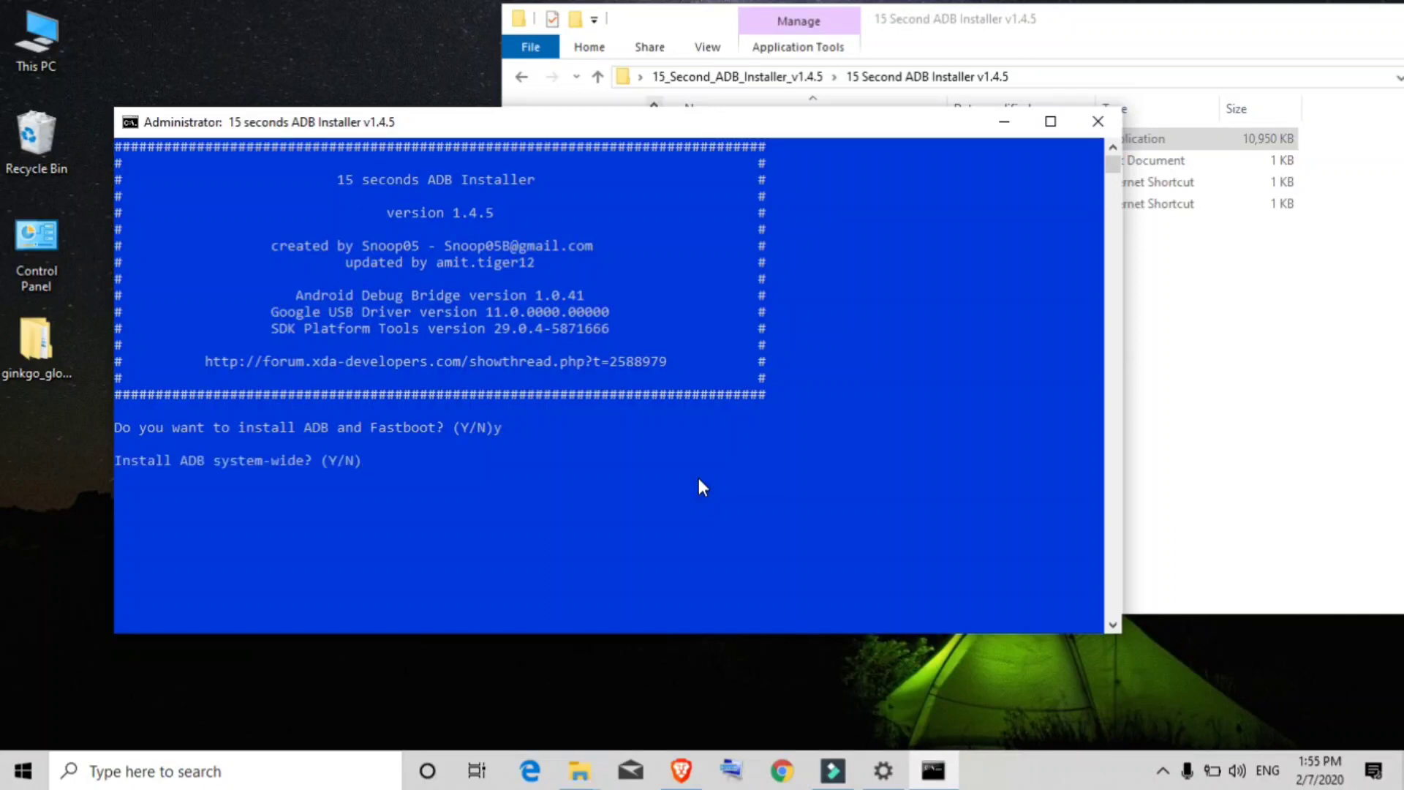
pyautogui.press('Return')
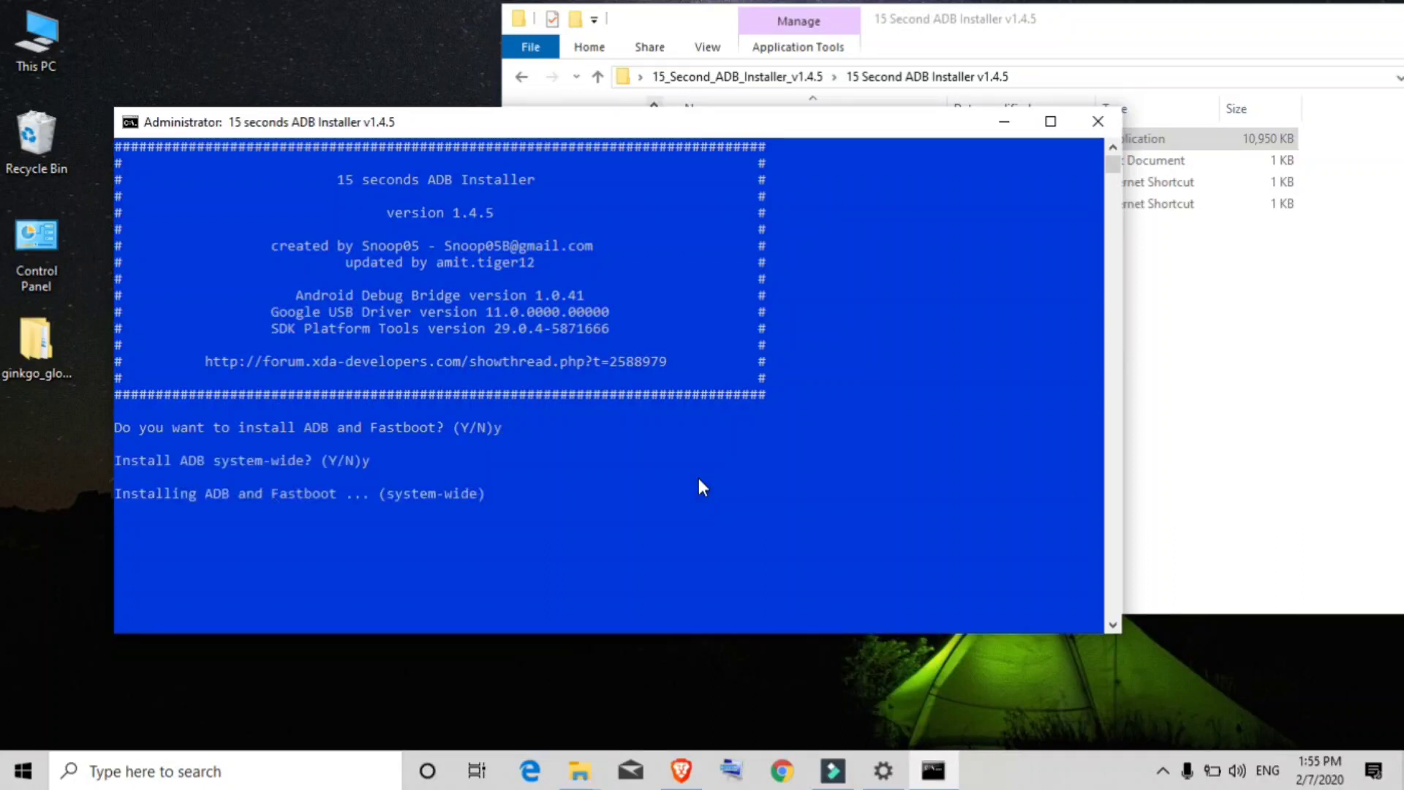
pyautogui.write('y')
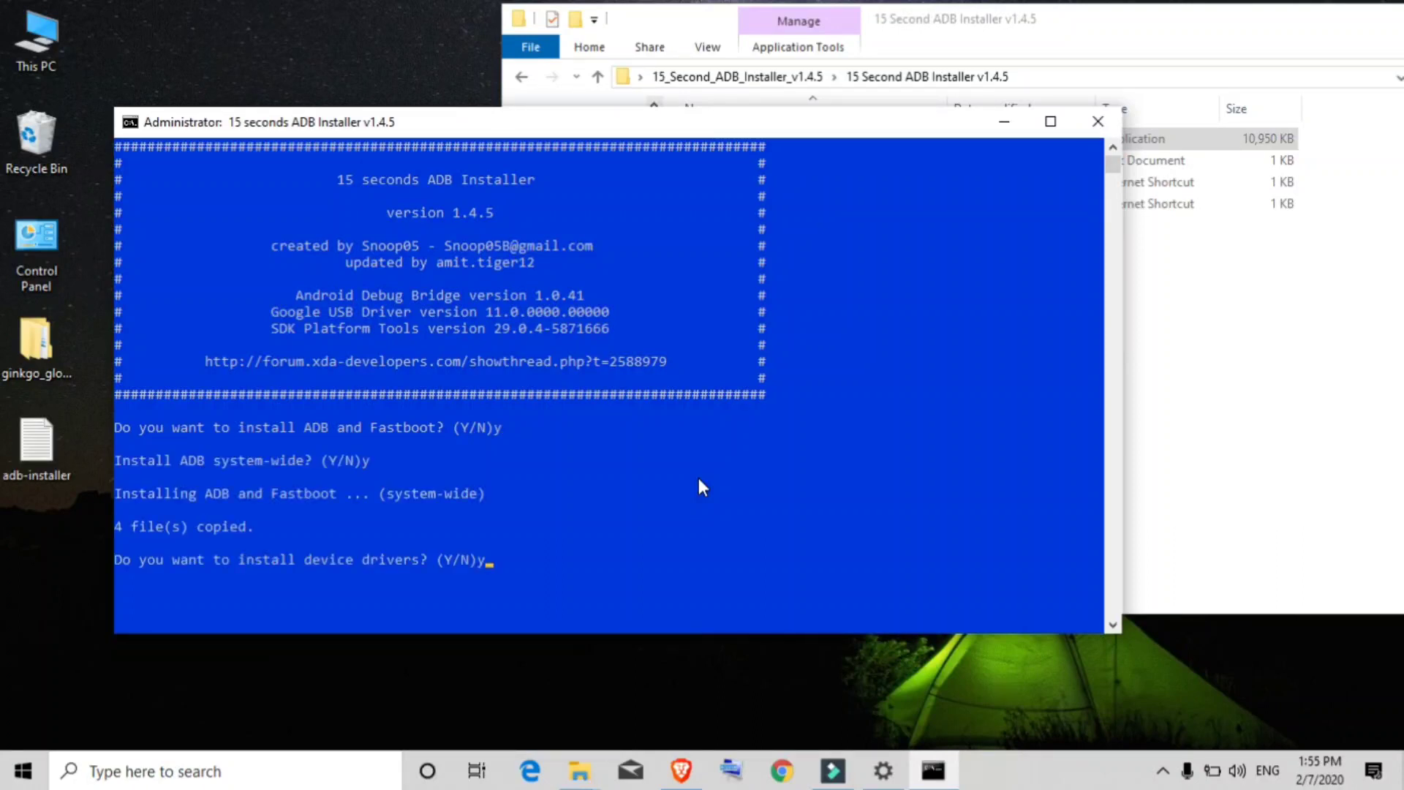
pyautogui.press('BackSpace')
pyautogui.write('y')
pyautogui.press('Return')
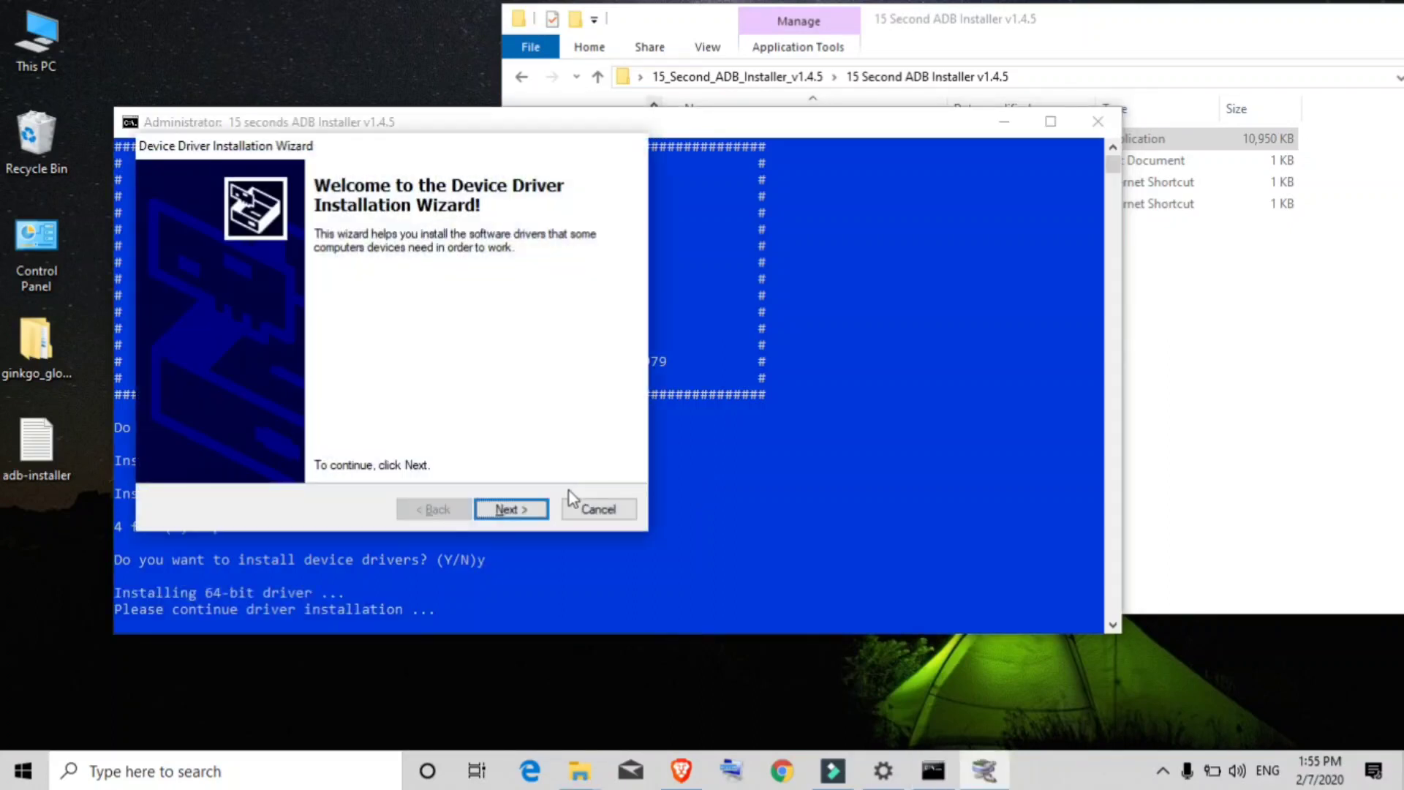
# Step: Finish the driver installation wizard and close the installer's folder window
pyautogui.click(526, 511)
pyautogui.click(512, 509)
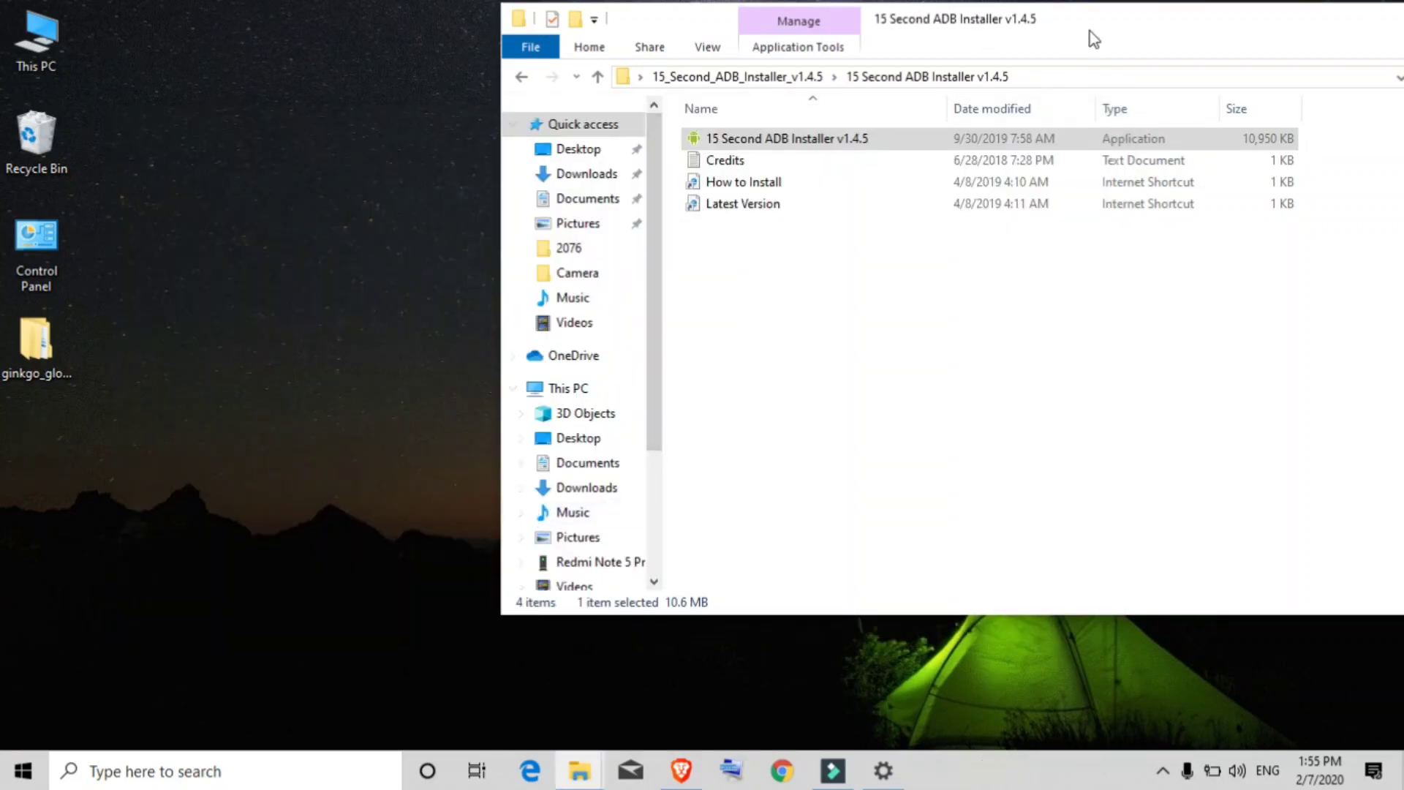
pyautogui.moveTo(1097, 18); pyautogui.dragTo(755, 112)
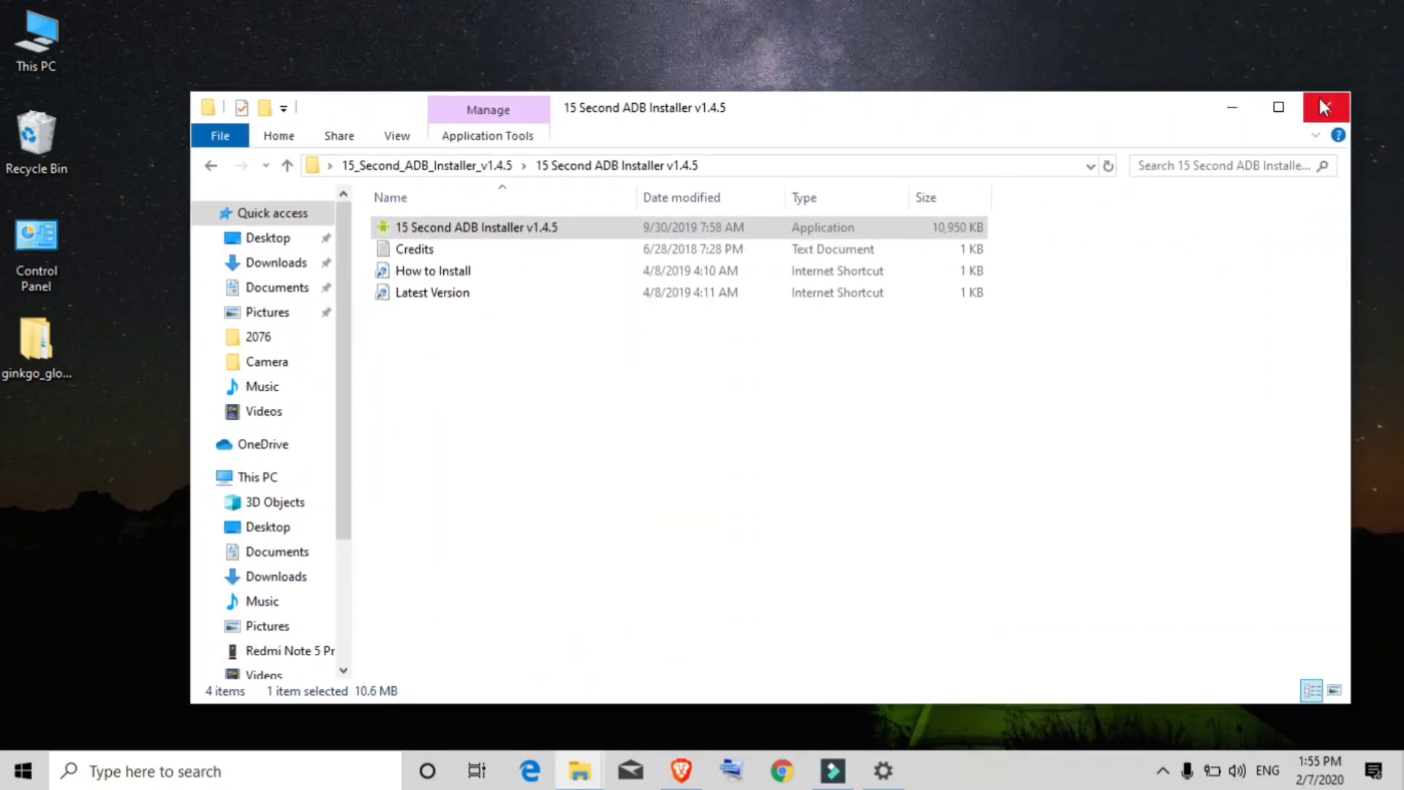
pyautogui.click(1319, 99)
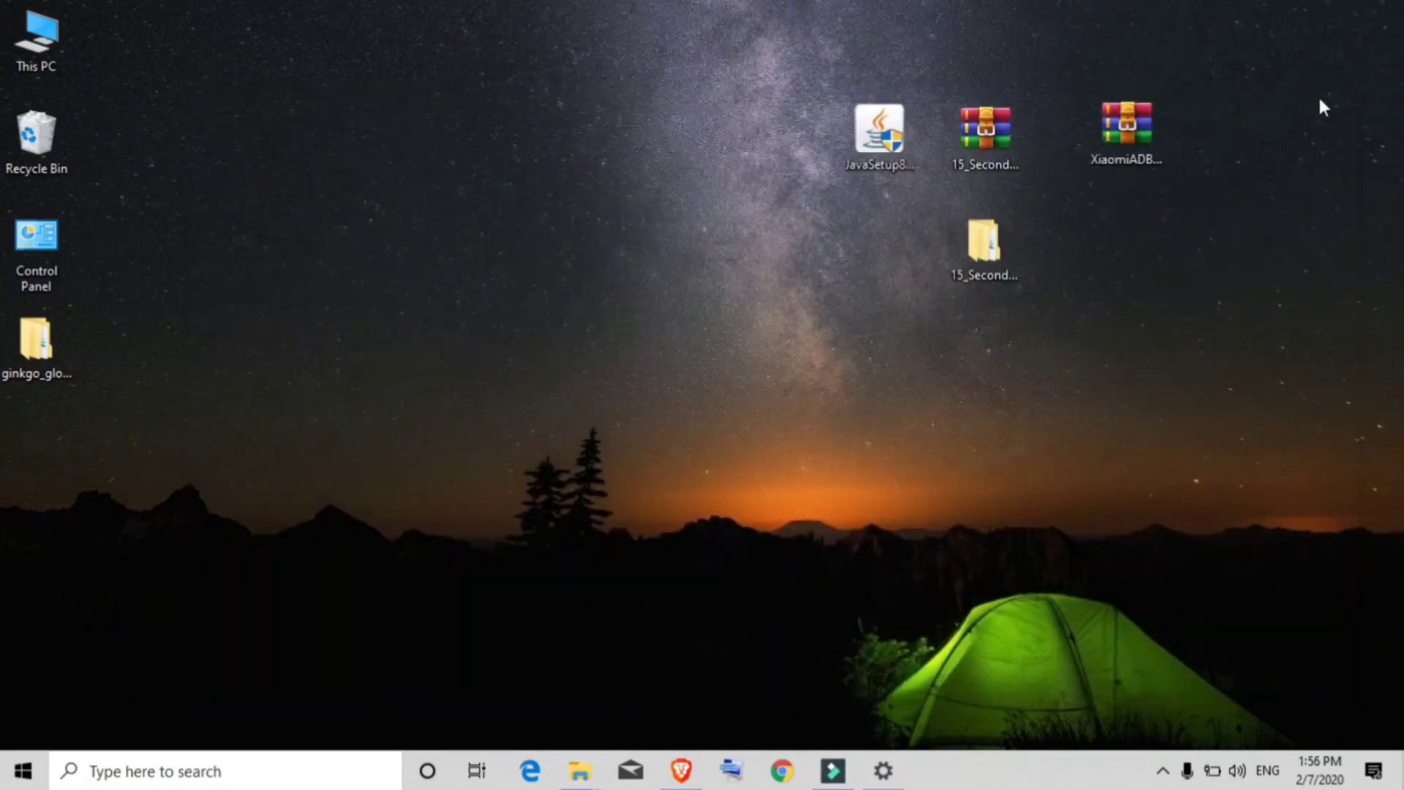
pyautogui.rightClick(1135, 164)
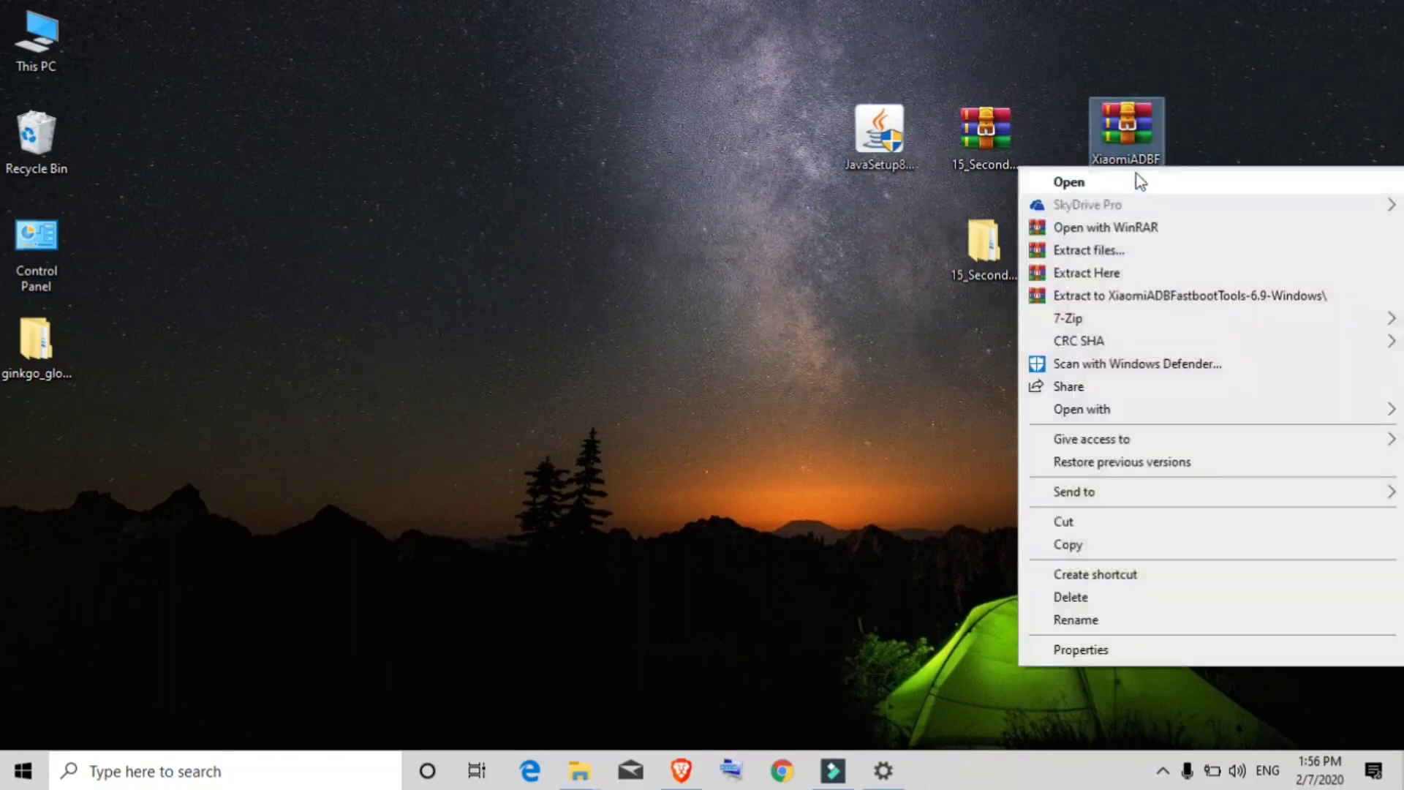
# Step: Extract the XiaomiADB archive to the desktop and place its folder beside the 15_Second folder
pyautogui.click(1120, 248)
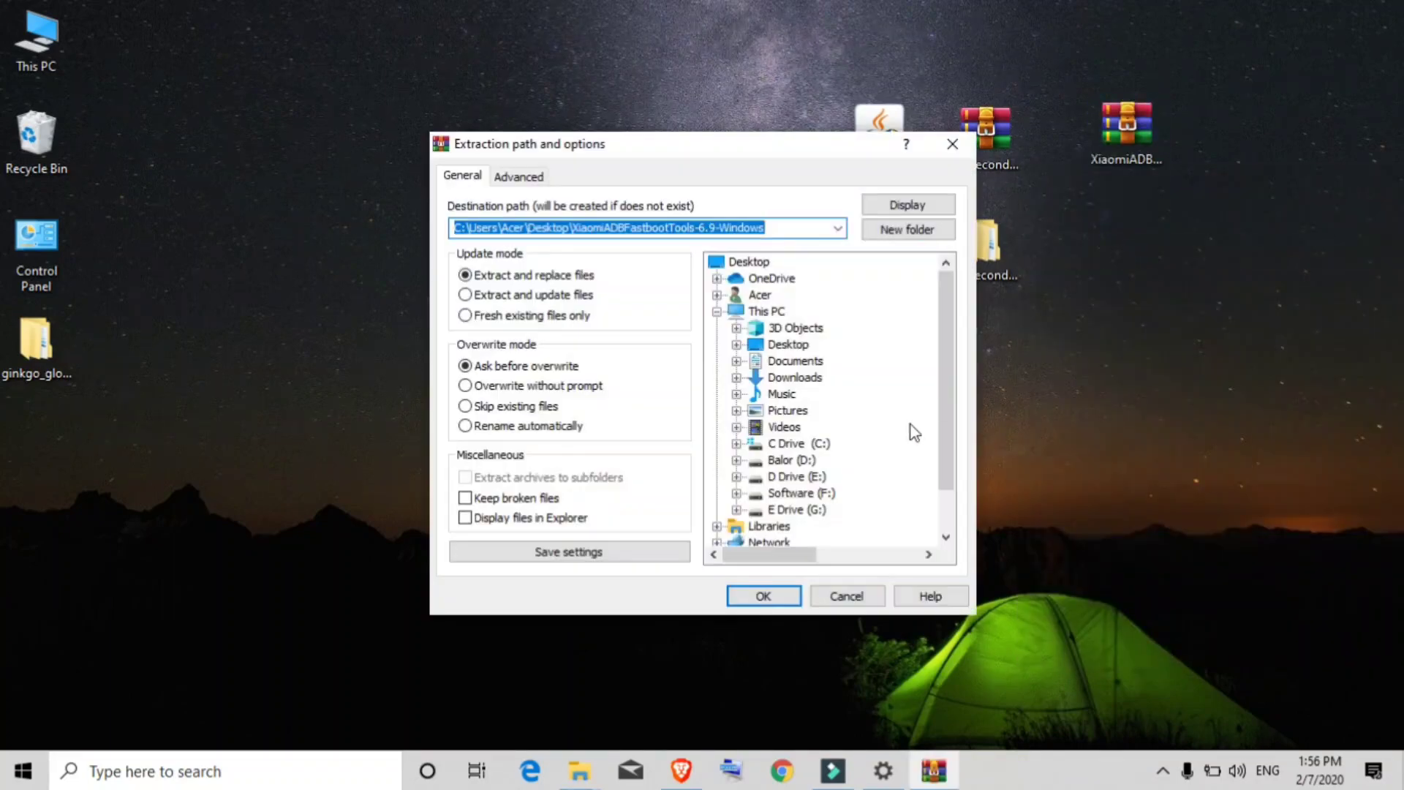
pyautogui.click(780, 596)
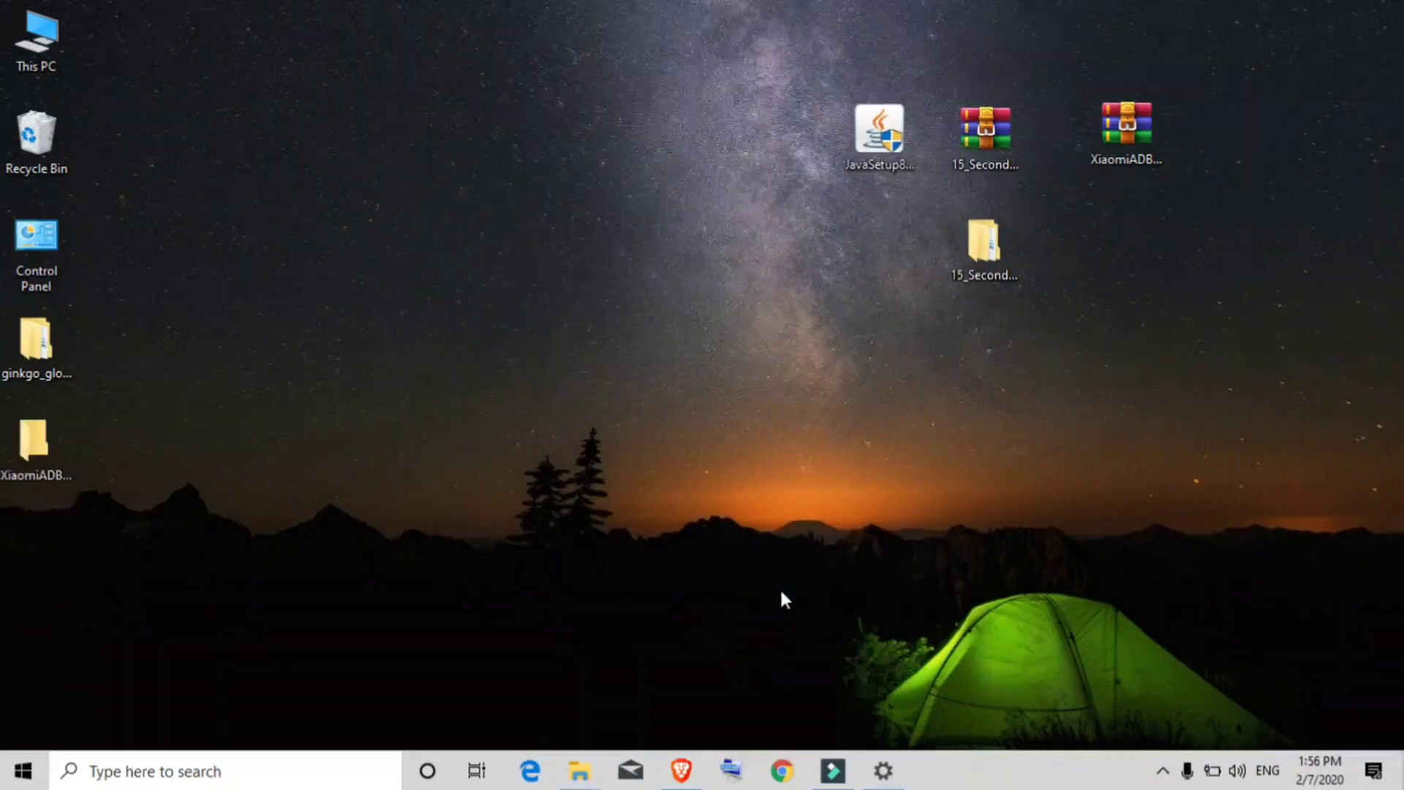
pyautogui.moveTo(32, 458); pyautogui.dragTo(696, 268)
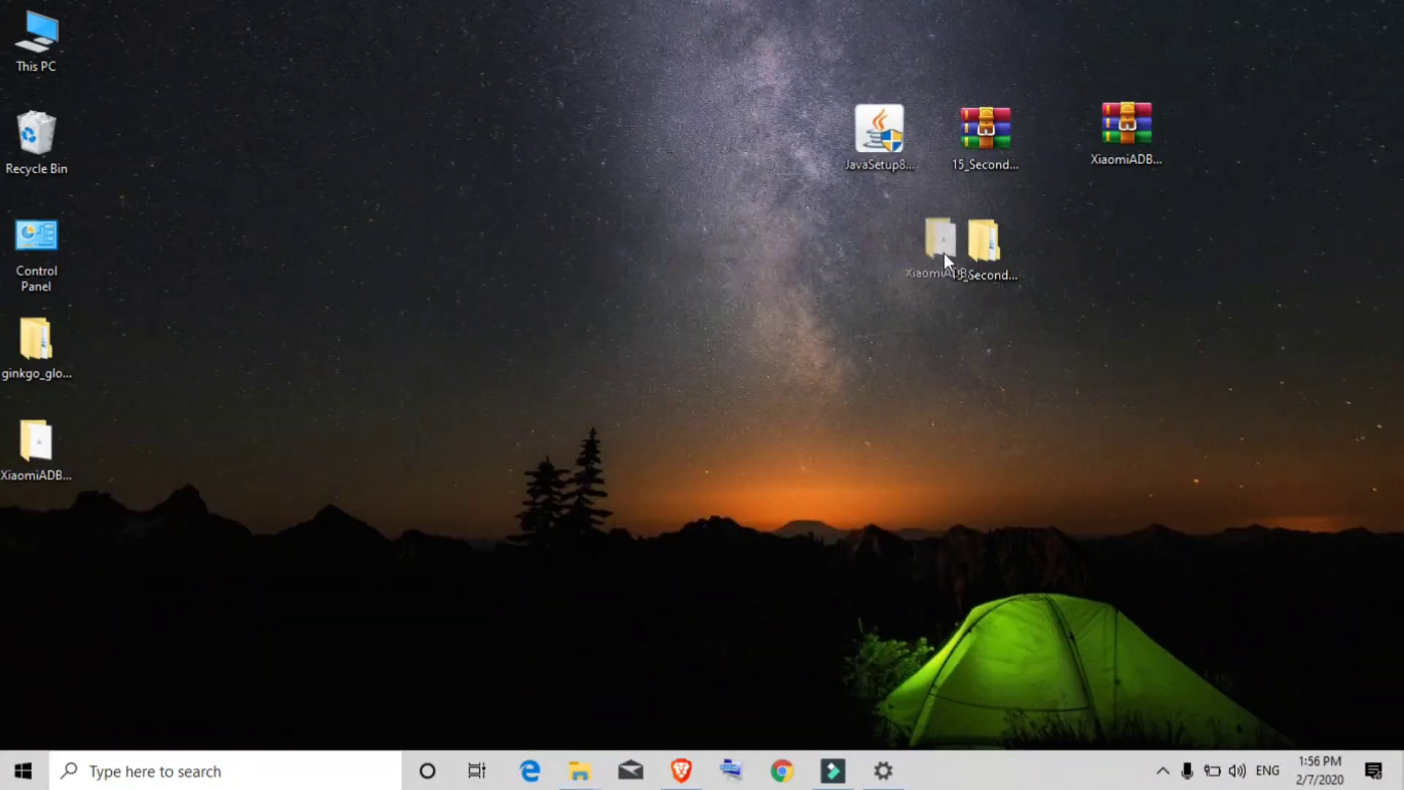
pyautogui.moveTo(944, 252); pyautogui.dragTo(1118, 255)
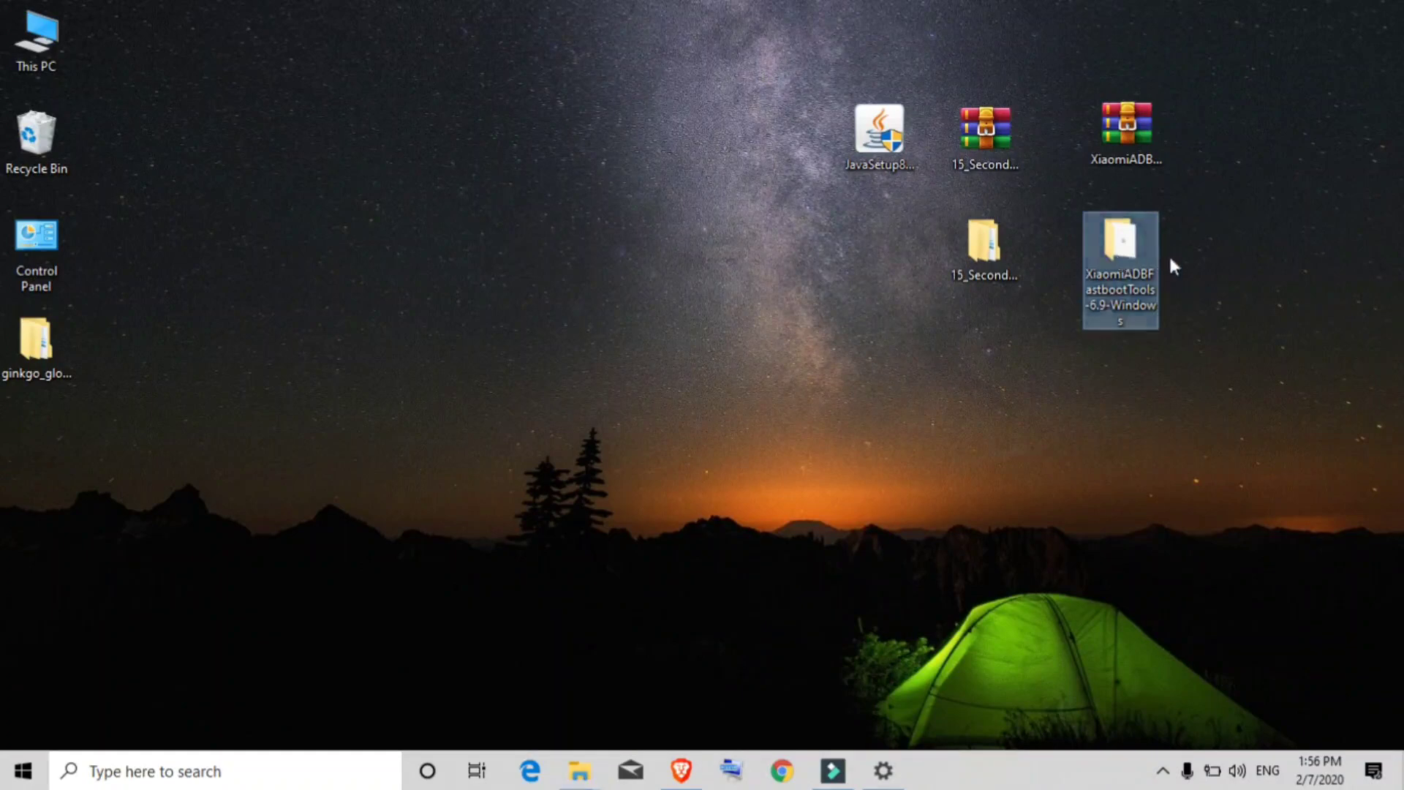
# Step: Open the XiaomiADBFastbootTools-6.9-Windows folder and launch the XiaomiADBFastbootTools jar
pyautogui.rightClick(1139, 266)
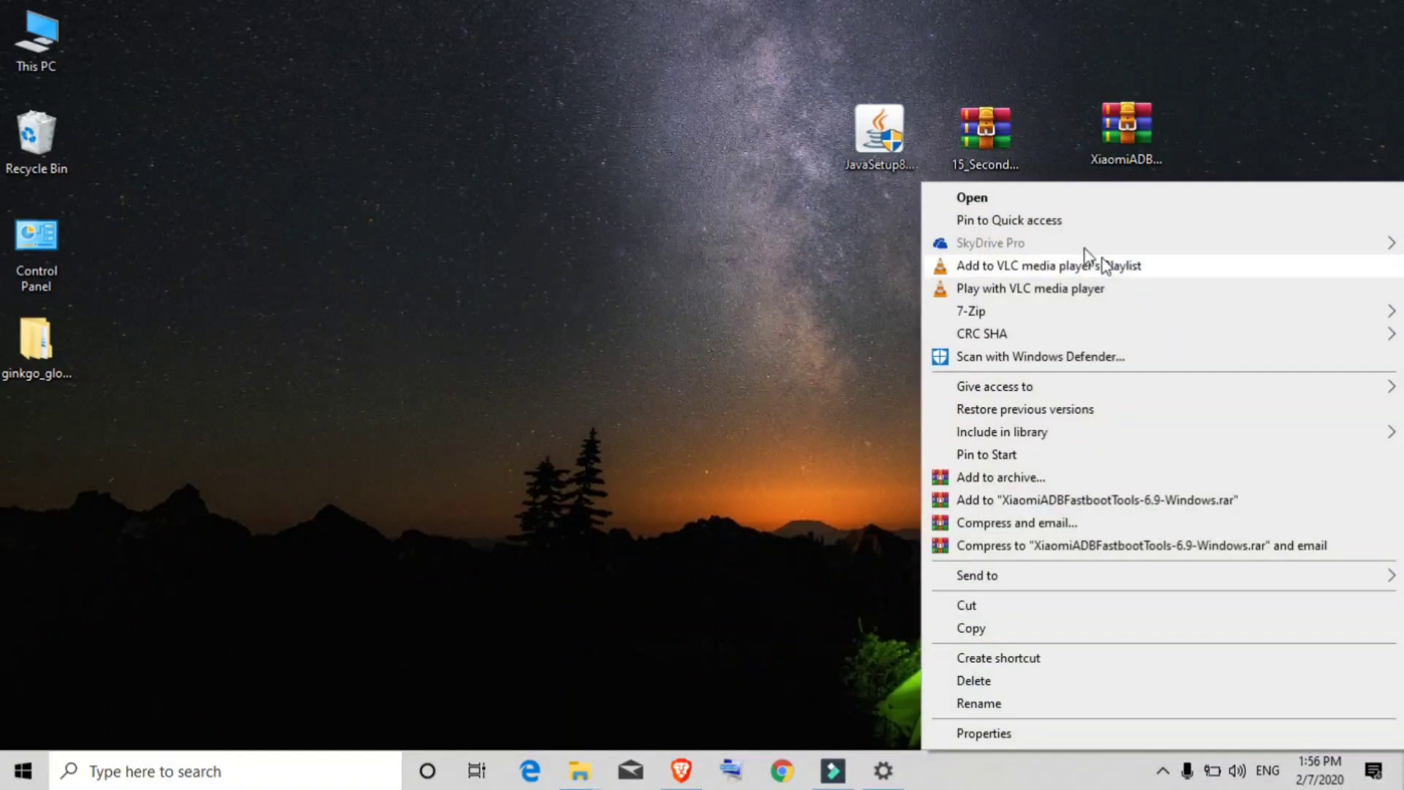
pyautogui.click(1033, 202)
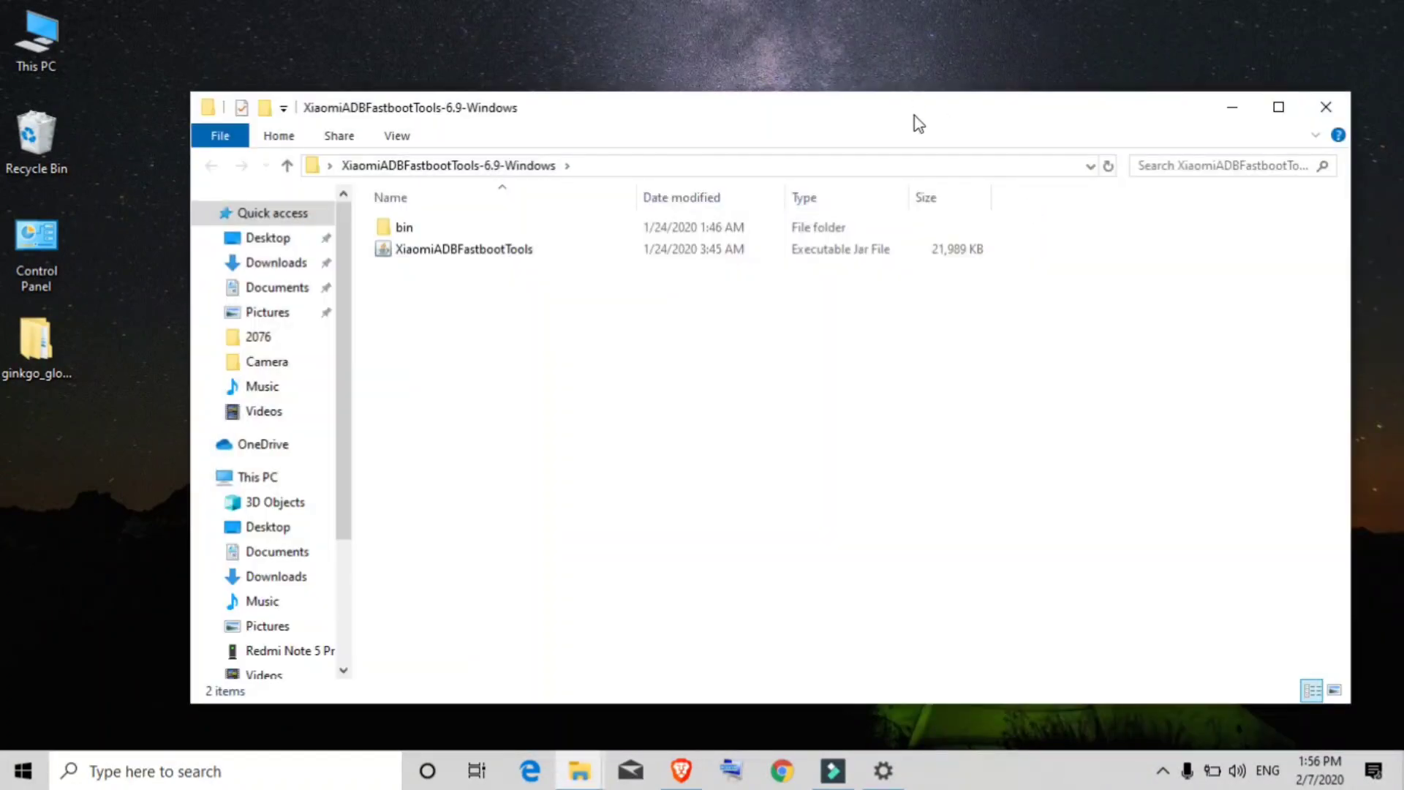
pyautogui.press('super+Right')
pyautogui.press('super+Up')
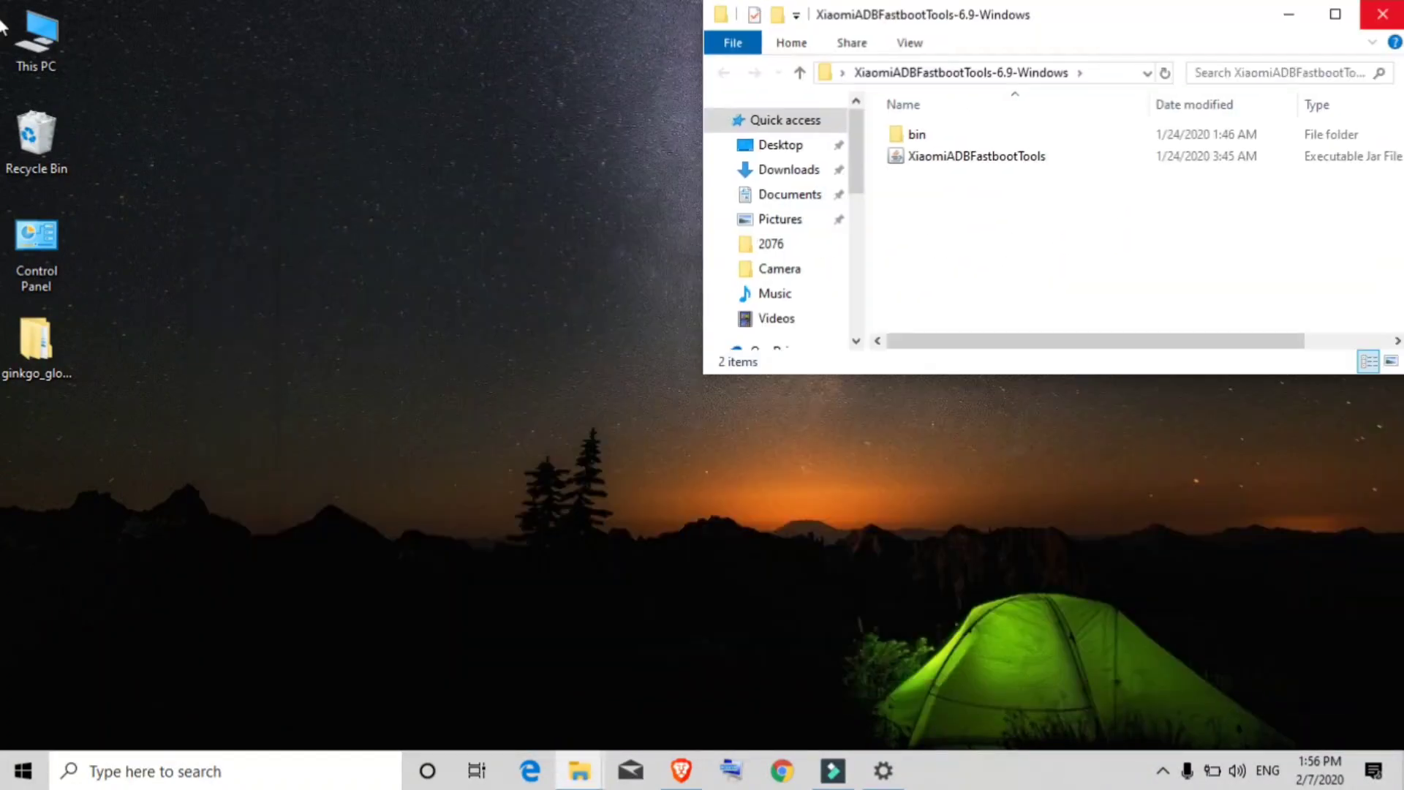
pyautogui.click(1076, 162)
pyautogui.rightClick(1076, 163)
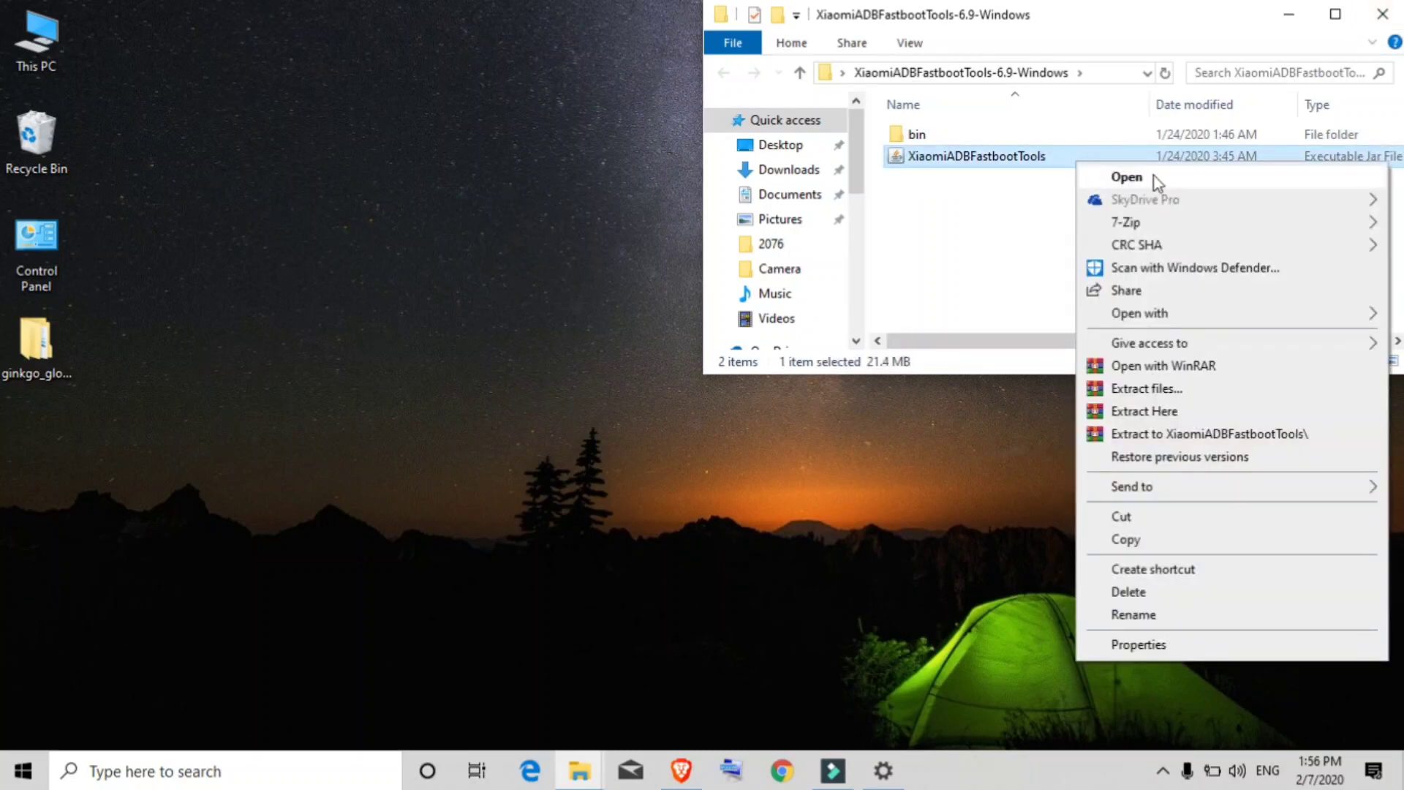
pyautogui.click(1127, 177)
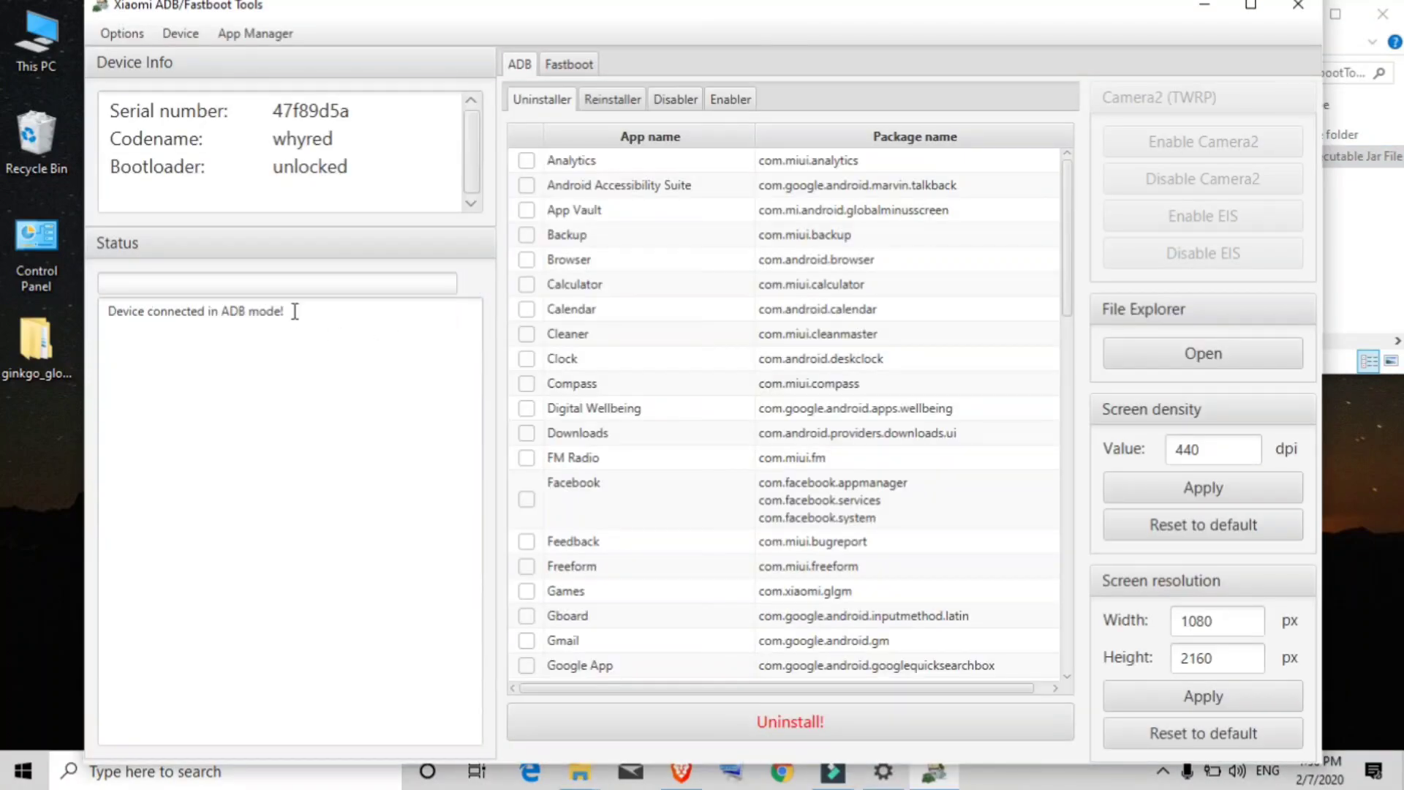
# Step: Maximize the tool window and review the whyred device's unlocked bootloader status
pyautogui.moveTo(294, 310); pyautogui.dragTo(113, 316)
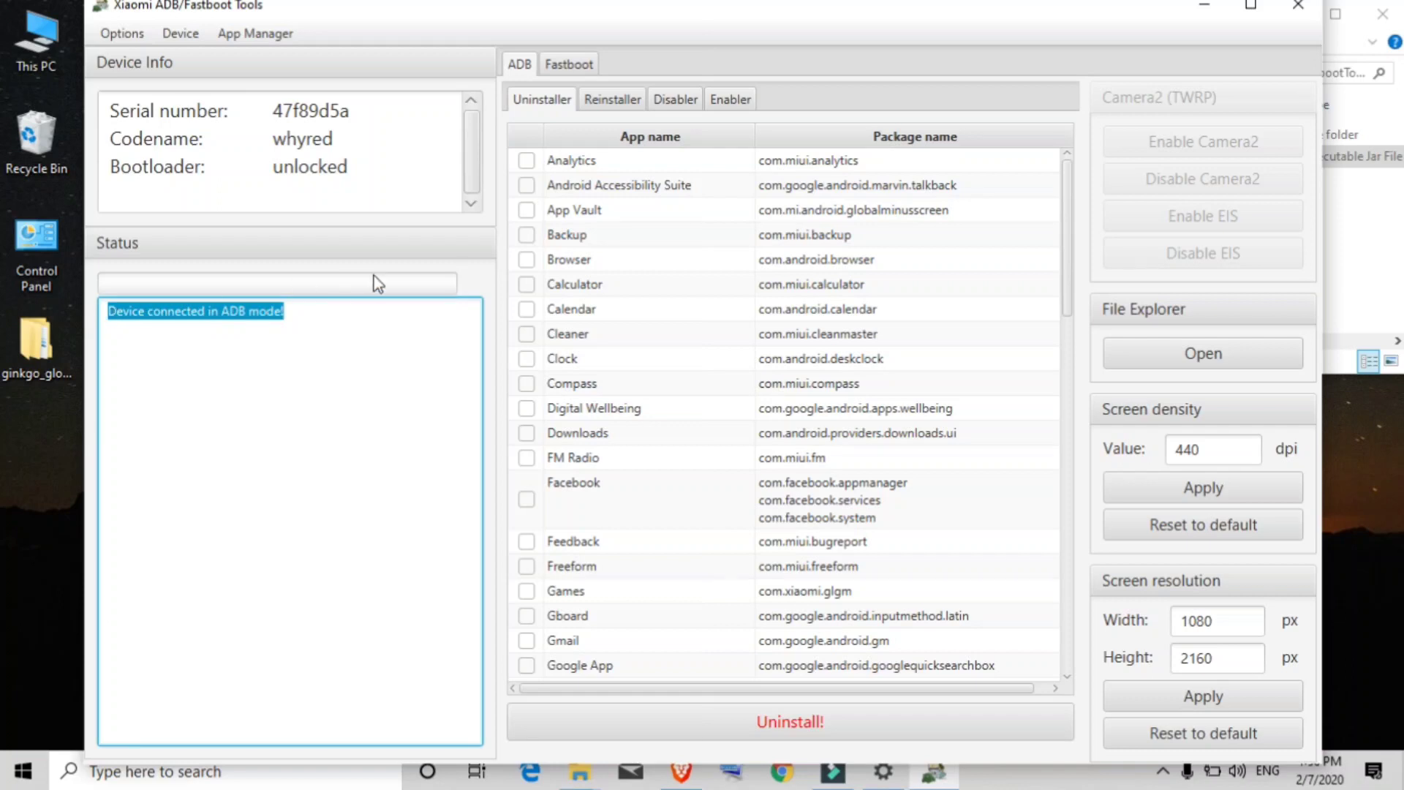
pyautogui.moveTo(581, 17); pyautogui.dragTo(992, 27)
pyautogui.doubleClick(865, 23)
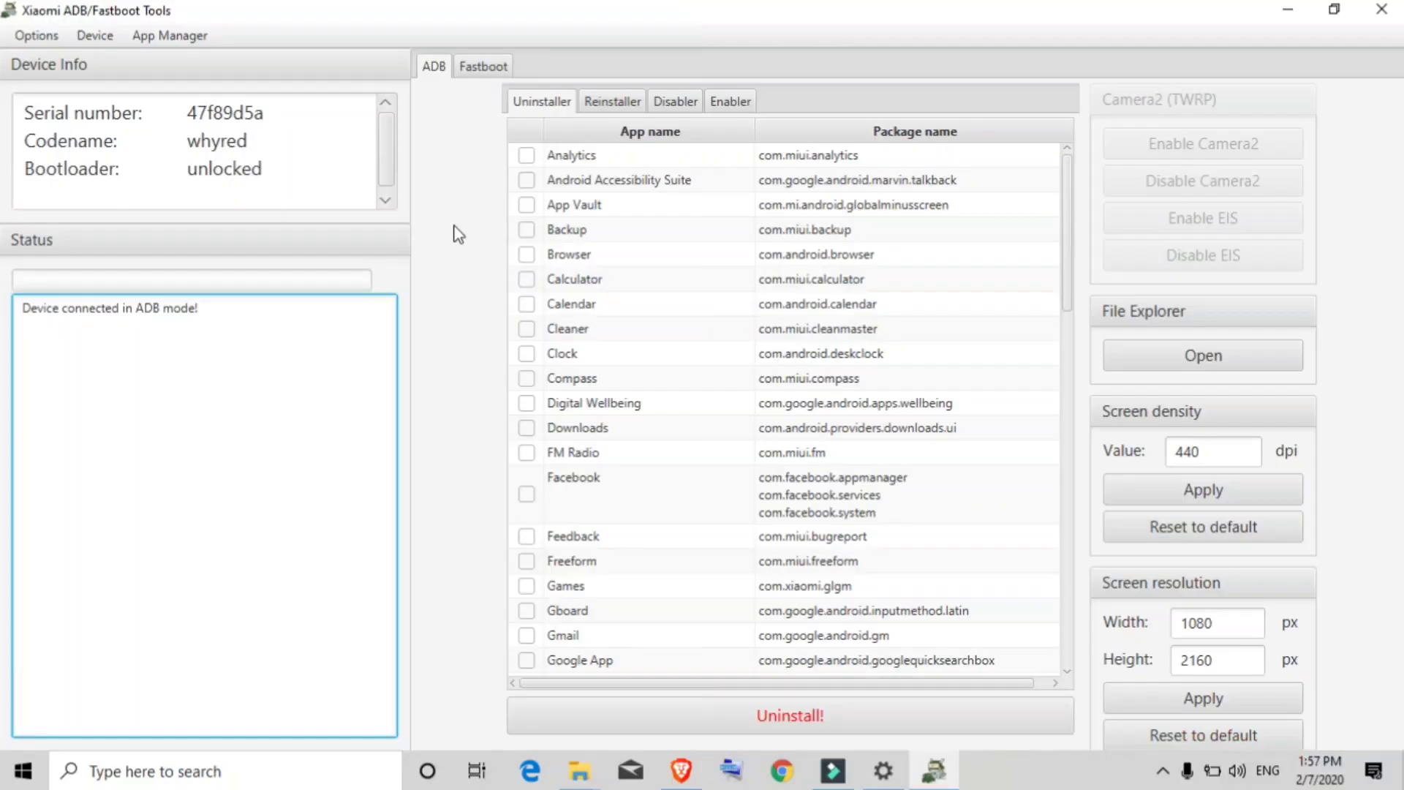
pyautogui.moveTo(281, 169); pyautogui.dragTo(185, 172)
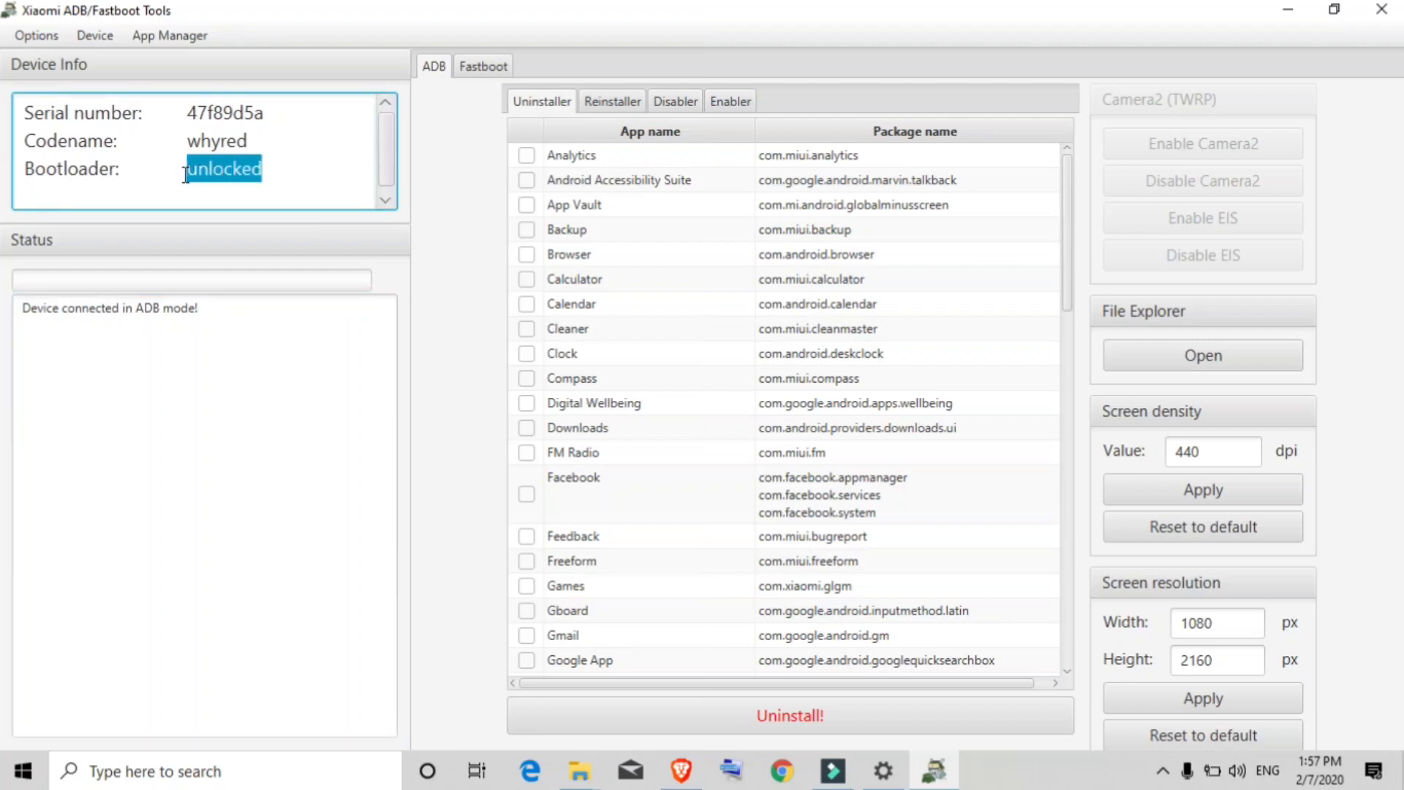
pyautogui.moveTo(260, 141); pyautogui.dragTo(266, 169)
pyautogui.click(266, 169)
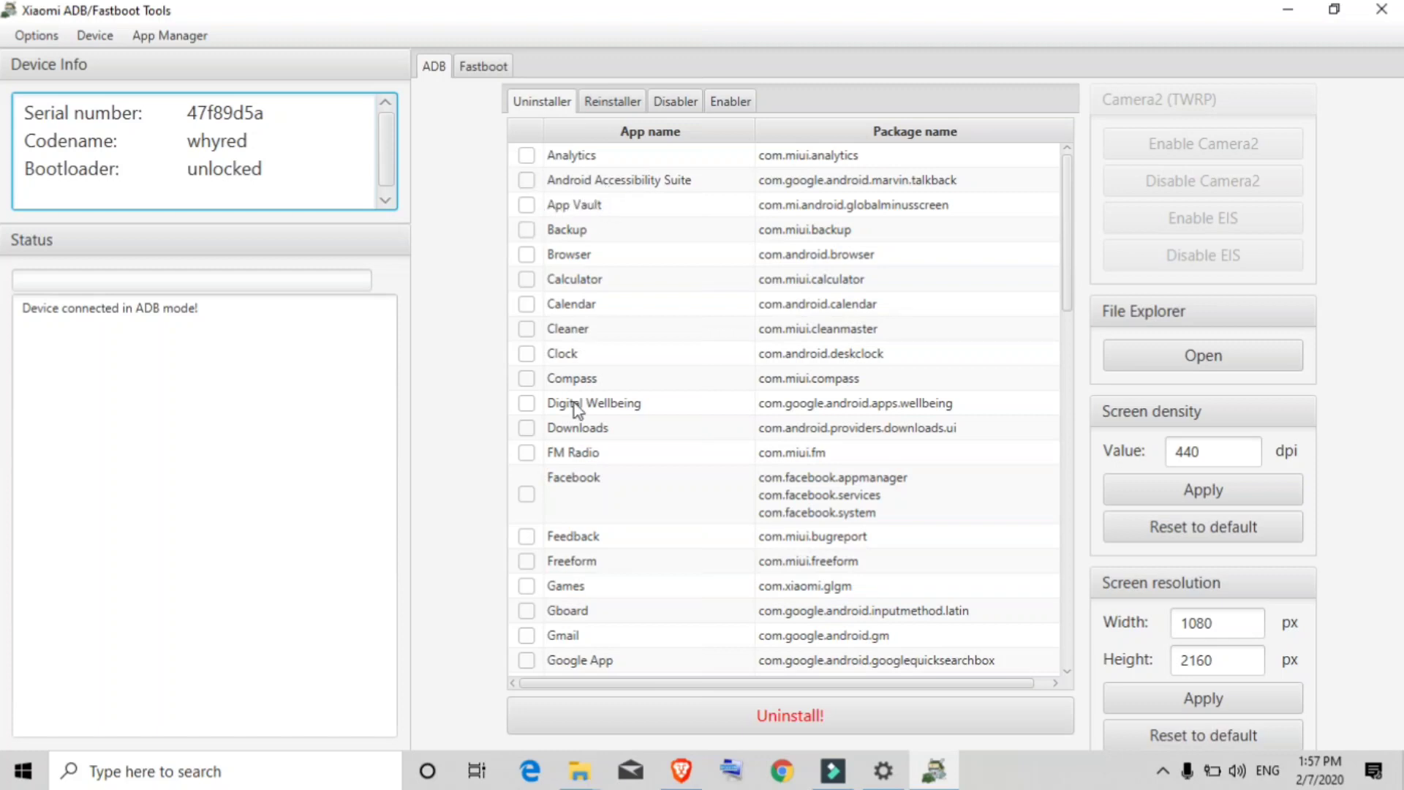
pyautogui.moveTo(1063, 215)
pyautogui.mouseDown()
pyautogui.moveTo(1069, 242)
pyautogui.moveTo(1066, 220)
pyautogui.mouseUp()
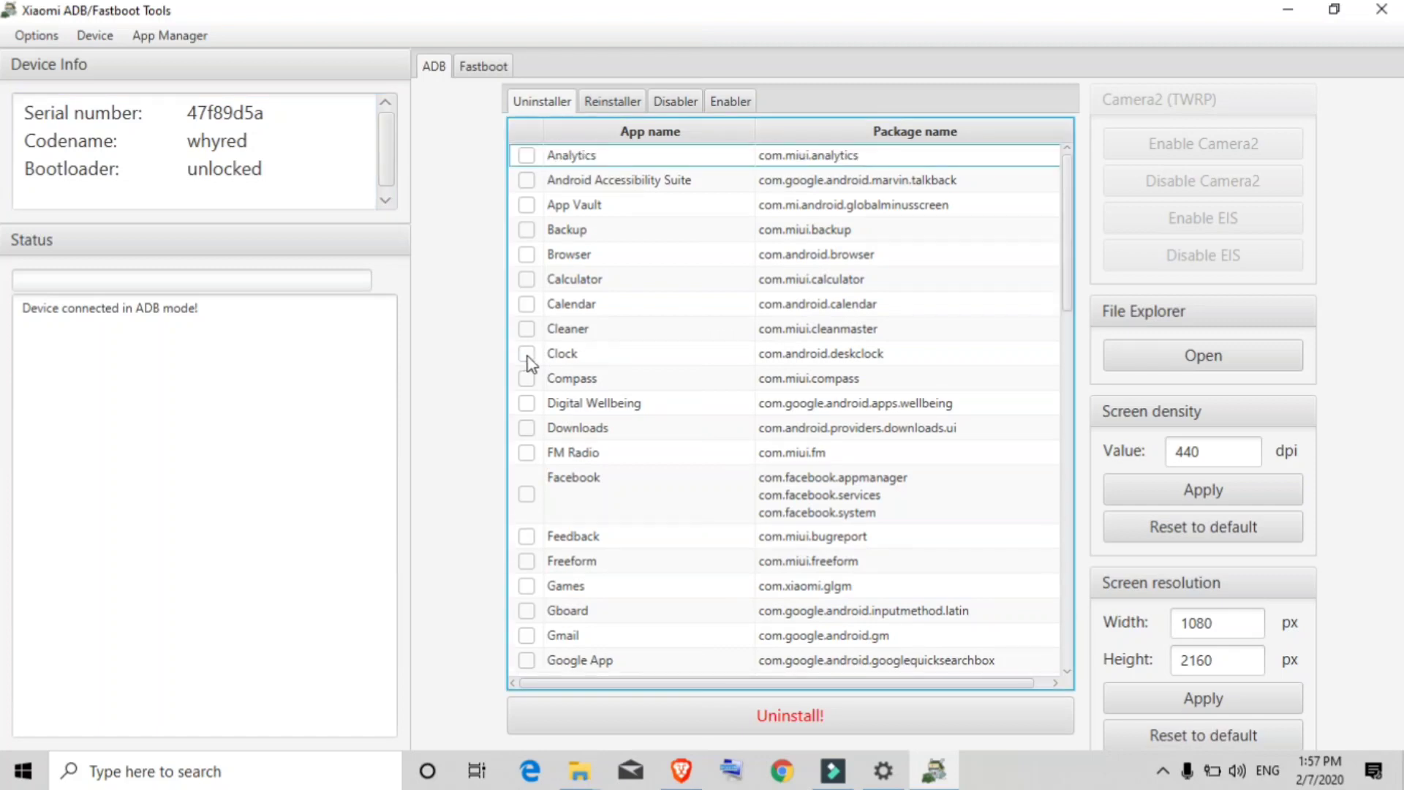
# Step: Tick the Clock app in the Uninstaller list and uninstall it, confirming with Yes
pyautogui.click(527, 354)
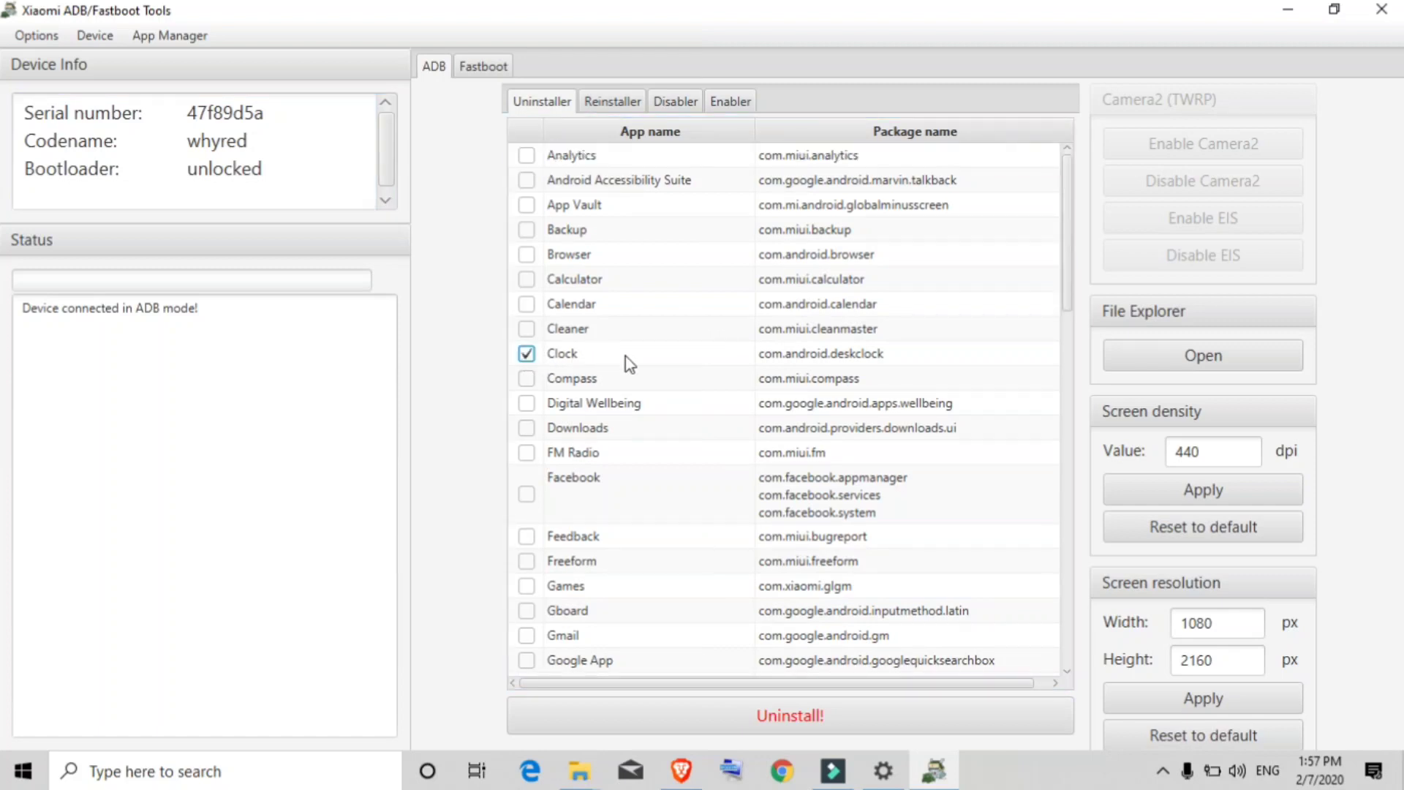
pyautogui.click(666, 732)
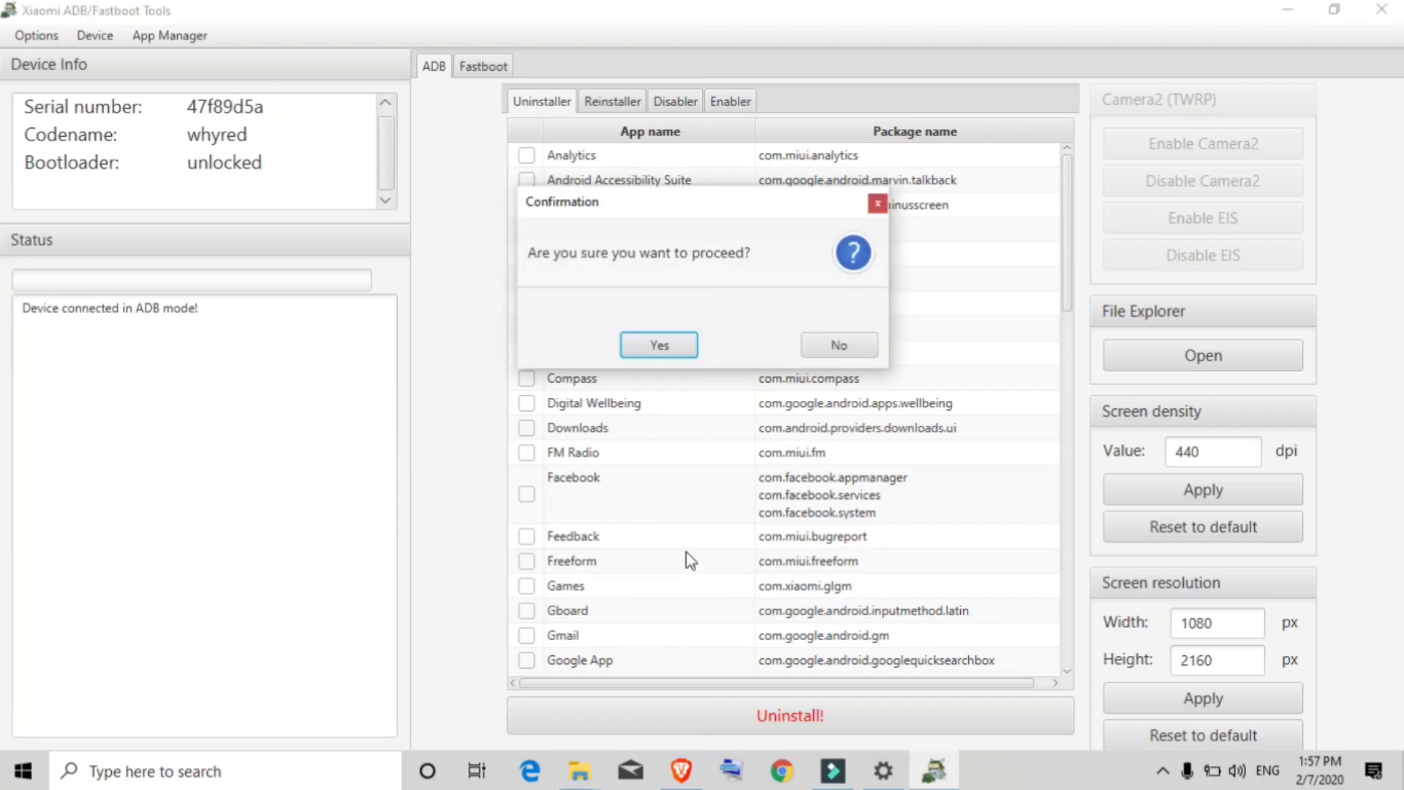
pyautogui.click(659, 345)
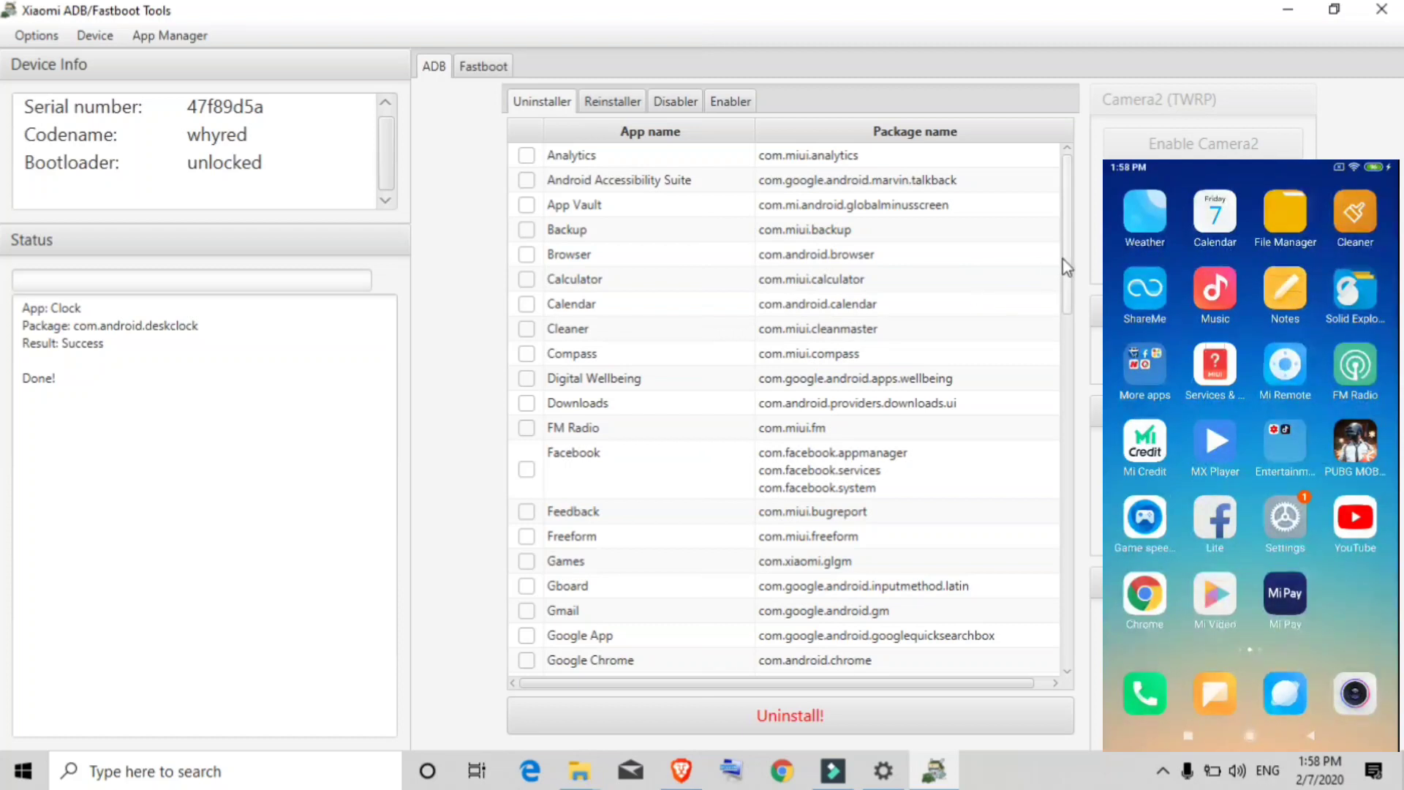
# Step: Tick Google Chrome (com.android.chrome) and uninstall it, confirming with Yes
pyautogui.moveTo(1066, 266); pyautogui.dragTo(1067, 318)
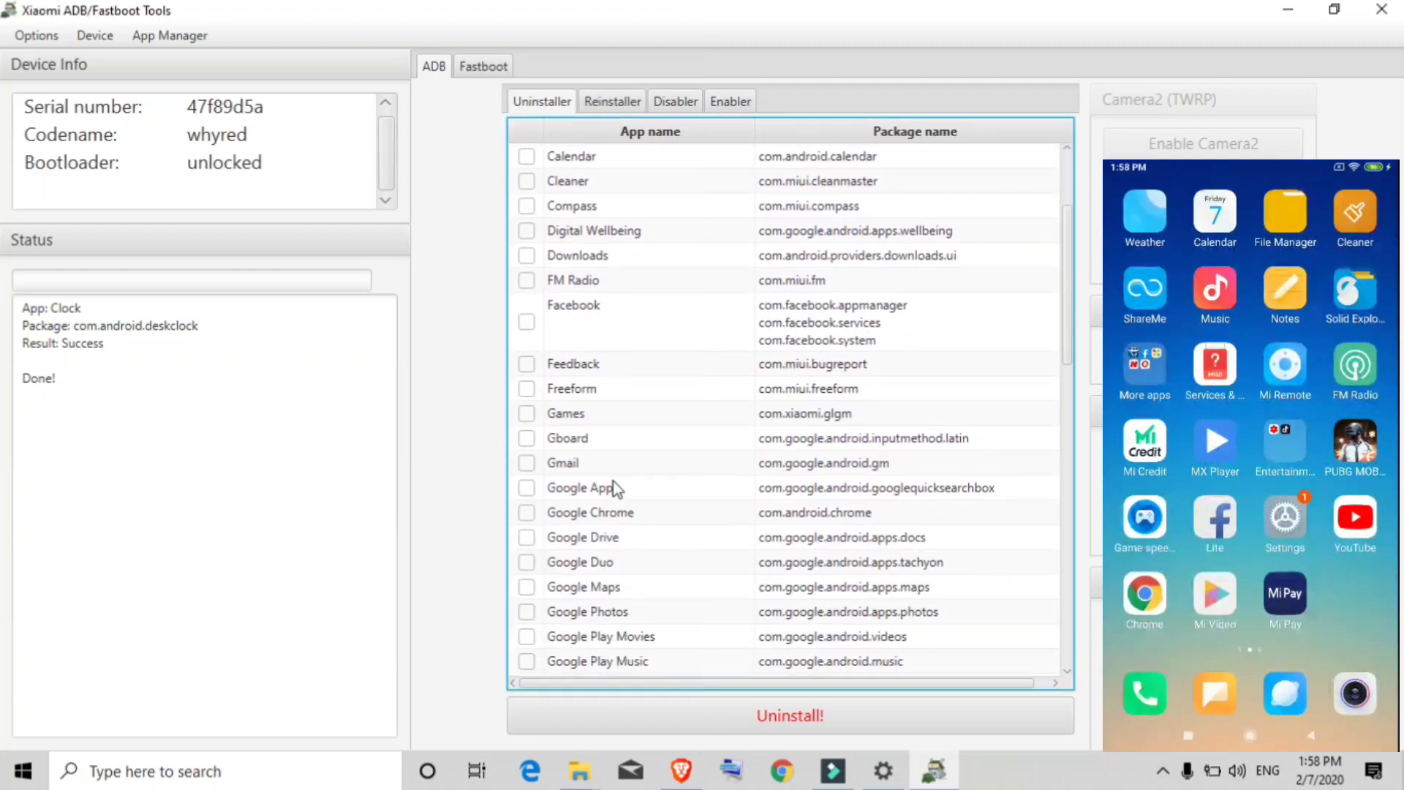
pyautogui.click(527, 511)
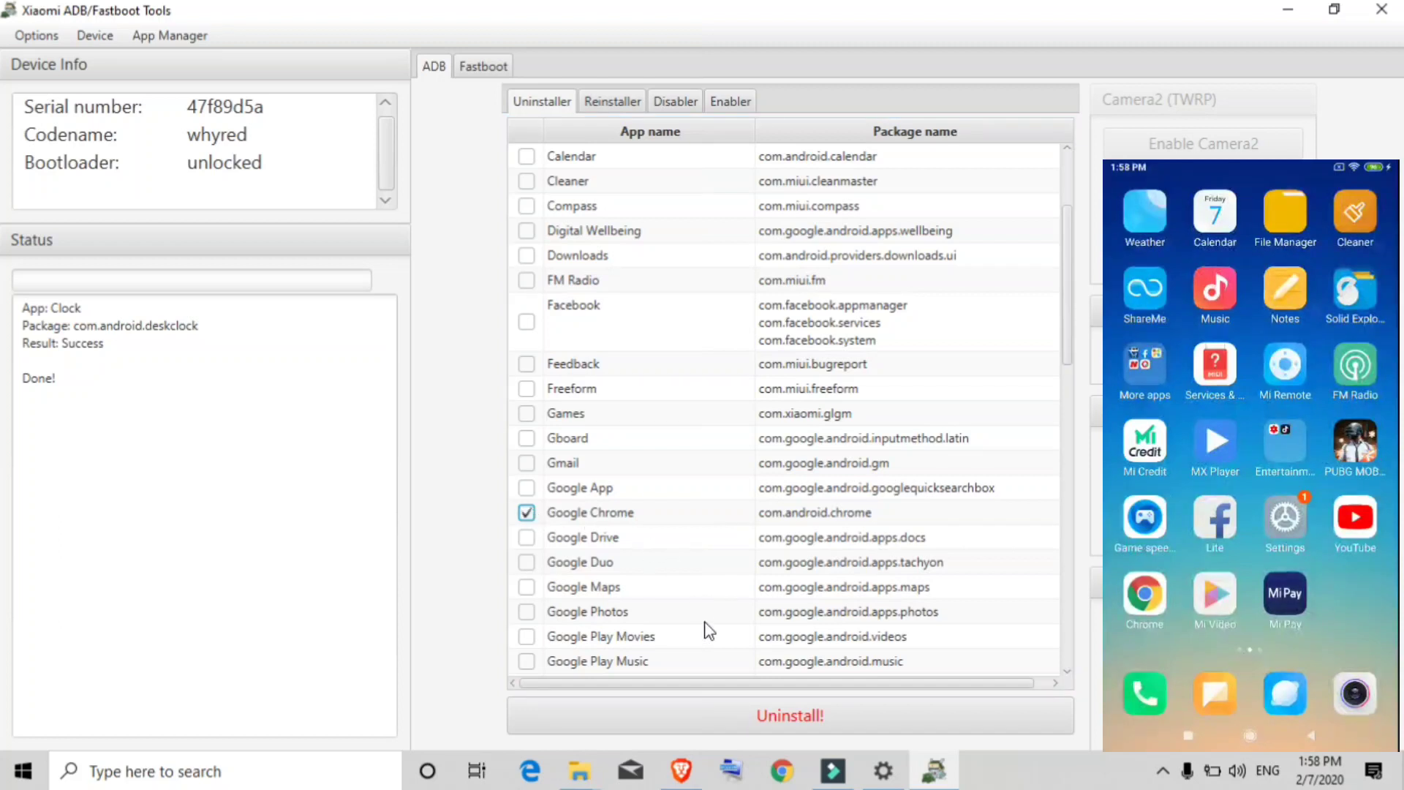
pyautogui.click(703, 712)
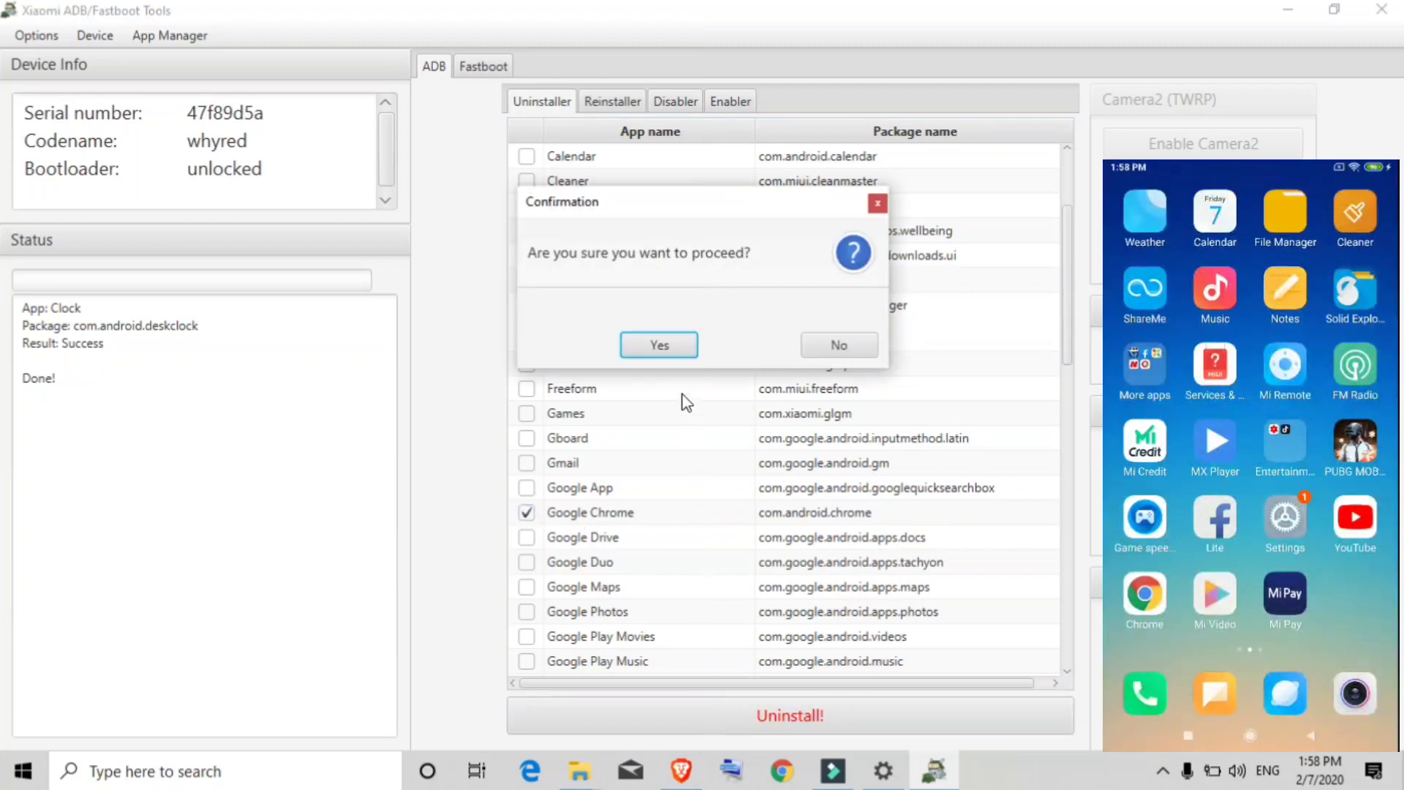
pyautogui.click(670, 342)
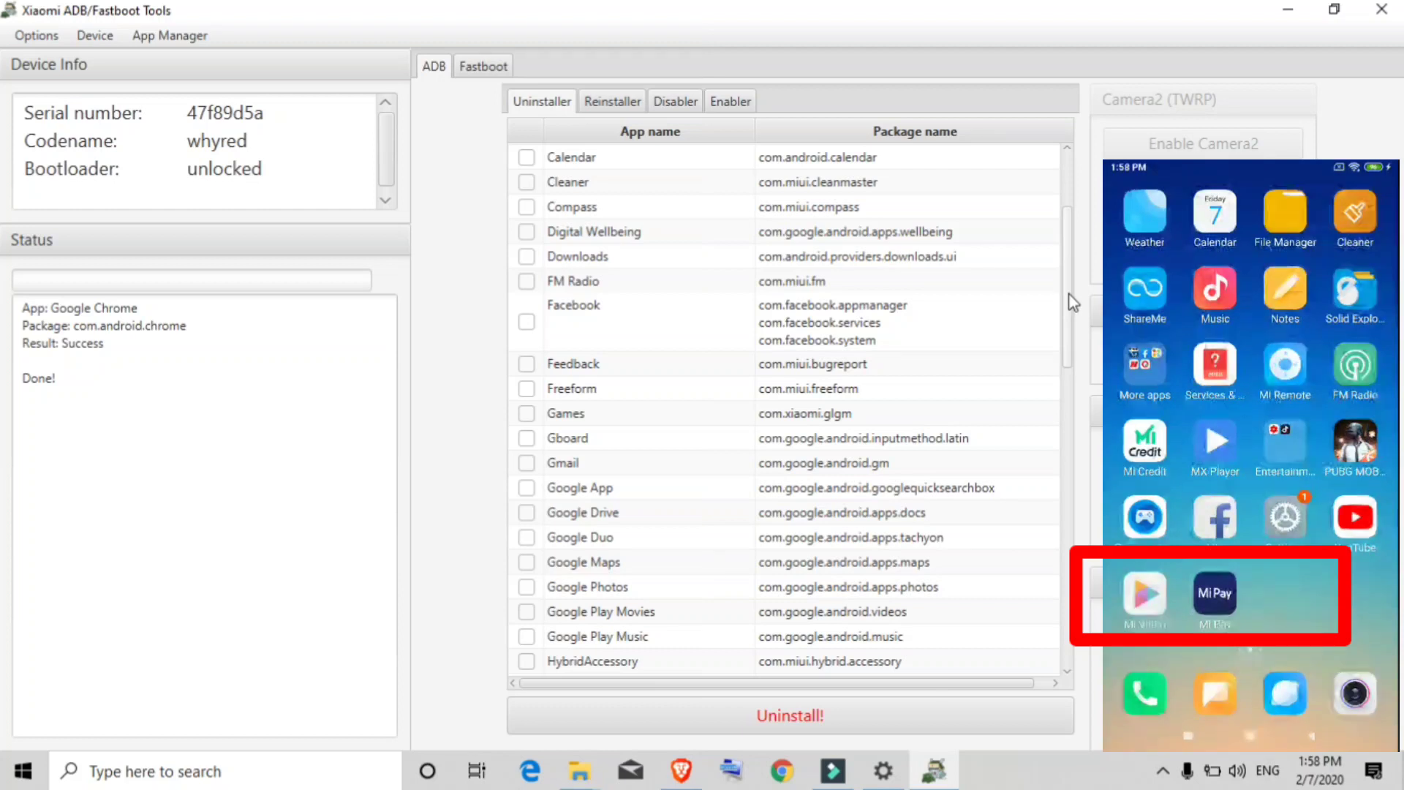
# Step: Tick Mi Video and Mi Pay in the Uninstaller list and uninstall both, confirming with Yes
pyautogui.moveTo(1072, 302); pyautogui.dragTo(1068, 443)
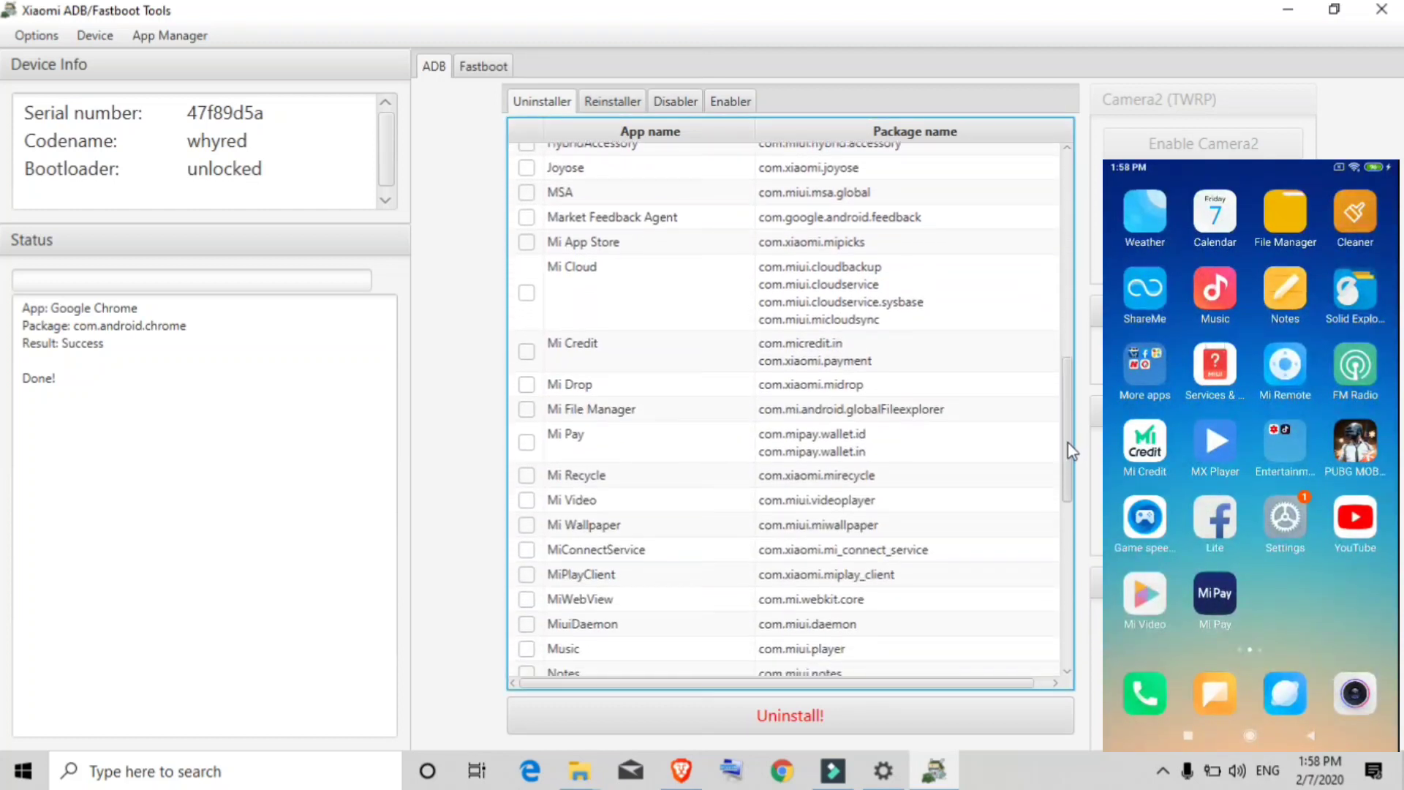
pyautogui.click(528, 501)
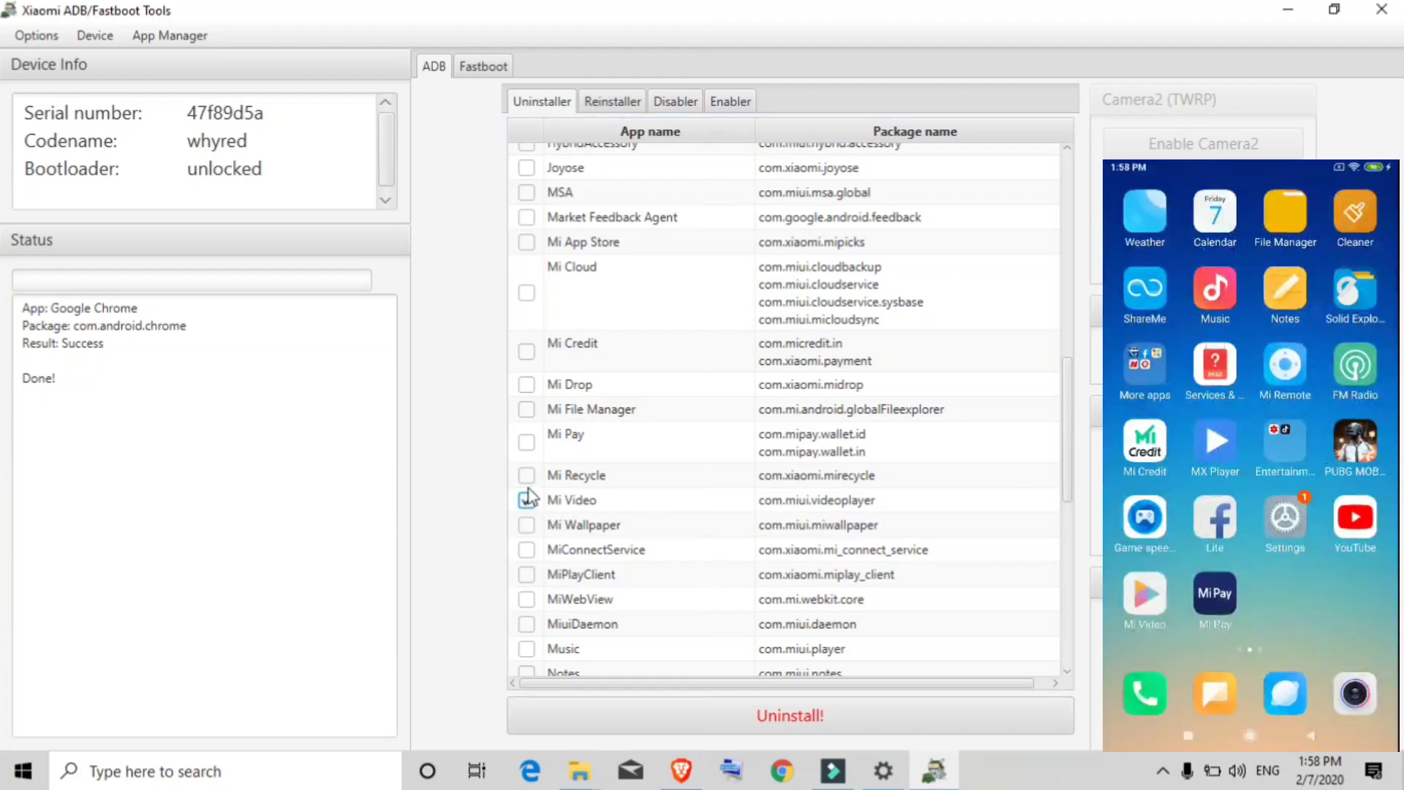
pyautogui.click(526, 441)
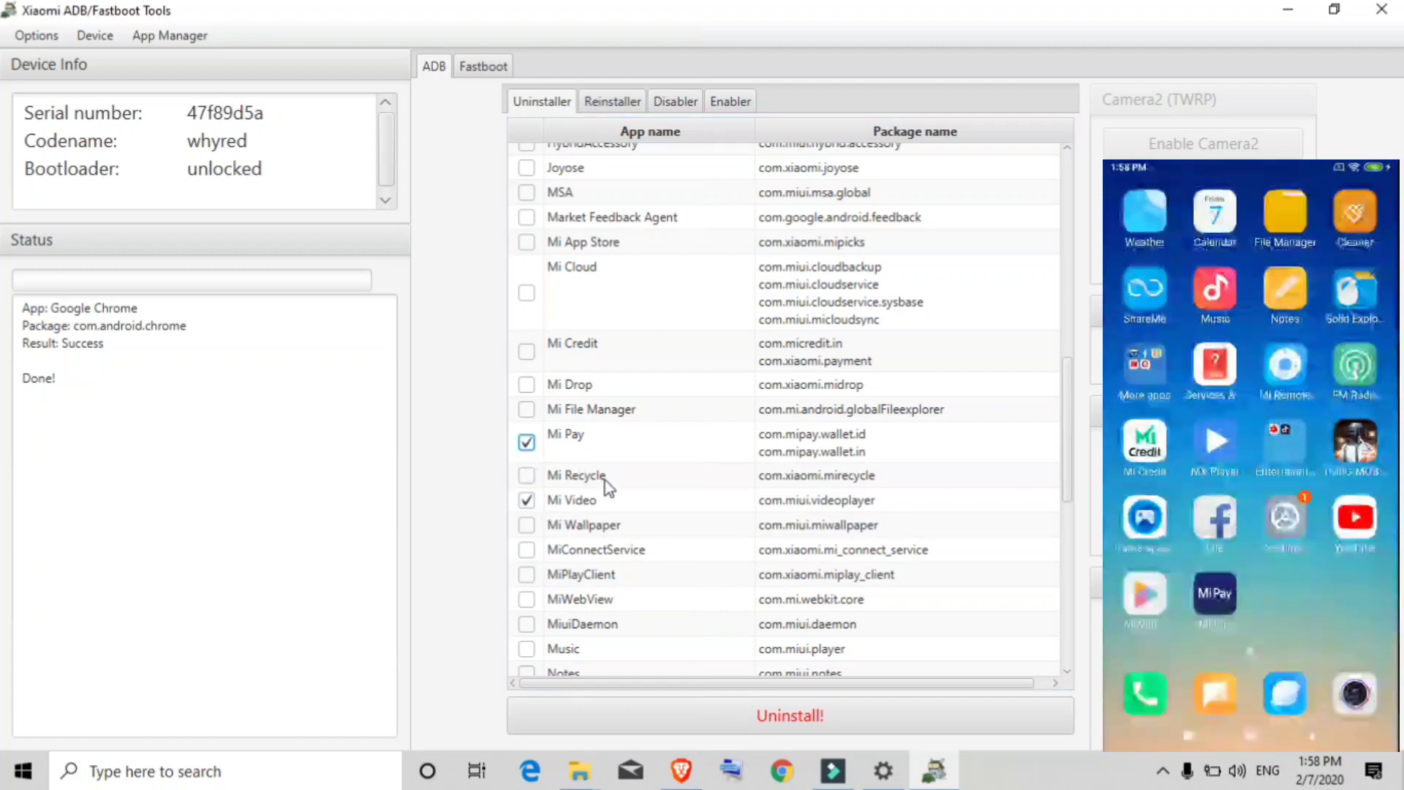
pyautogui.click(662, 711)
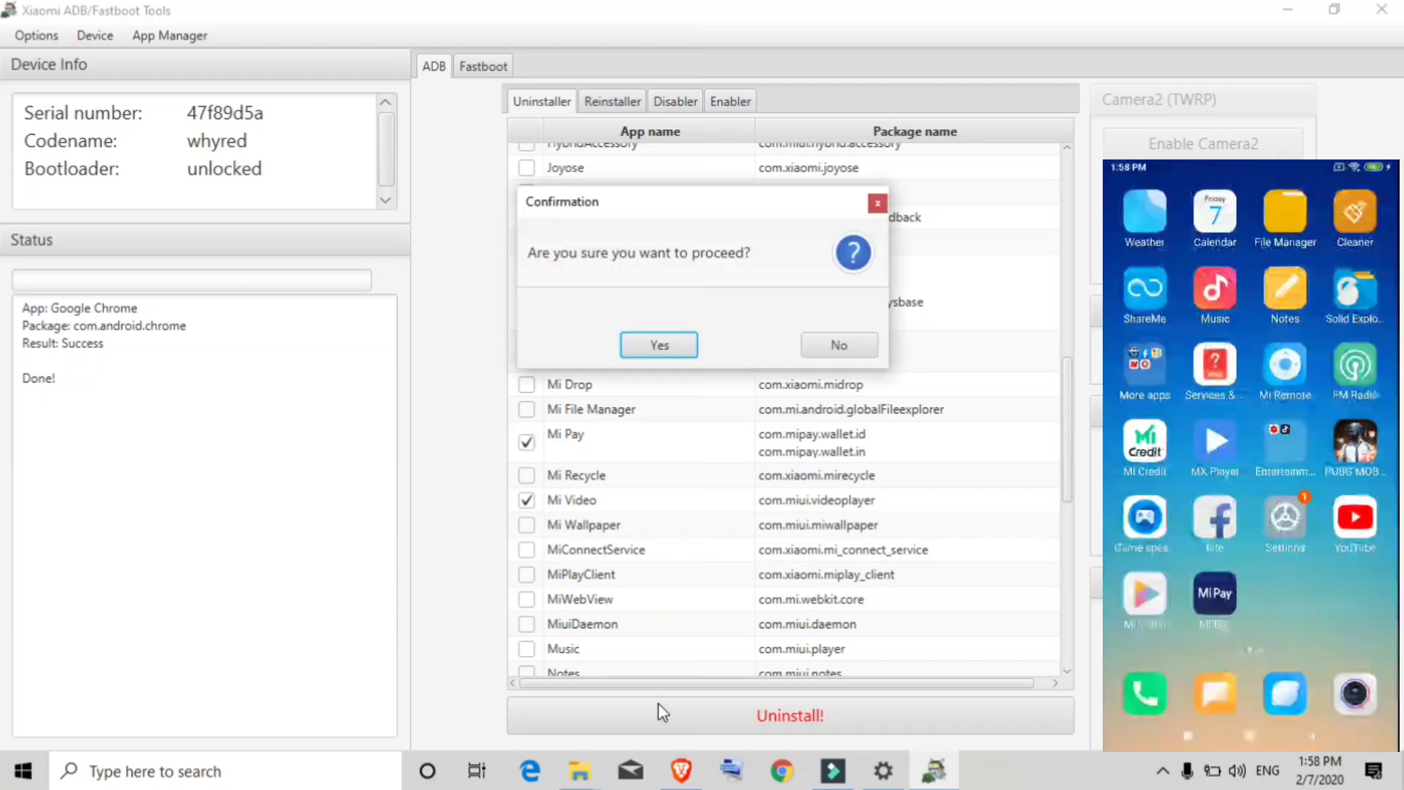
pyautogui.click(670, 345)
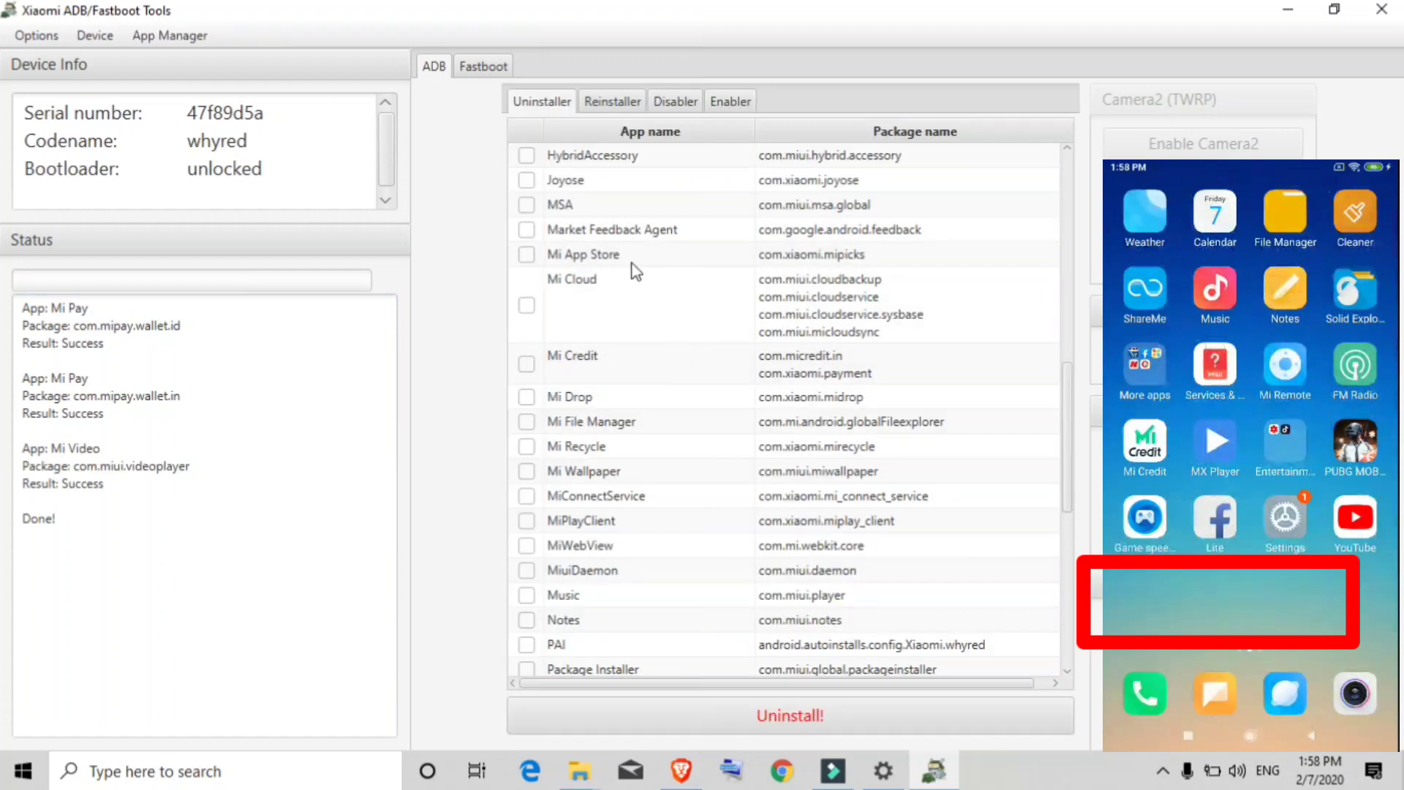
# Step: Reinstall Clock, Google Chrome, Mi Pay and Mi Video from the Reinstaller list, confirming with Yes
pyautogui.click(616, 102)
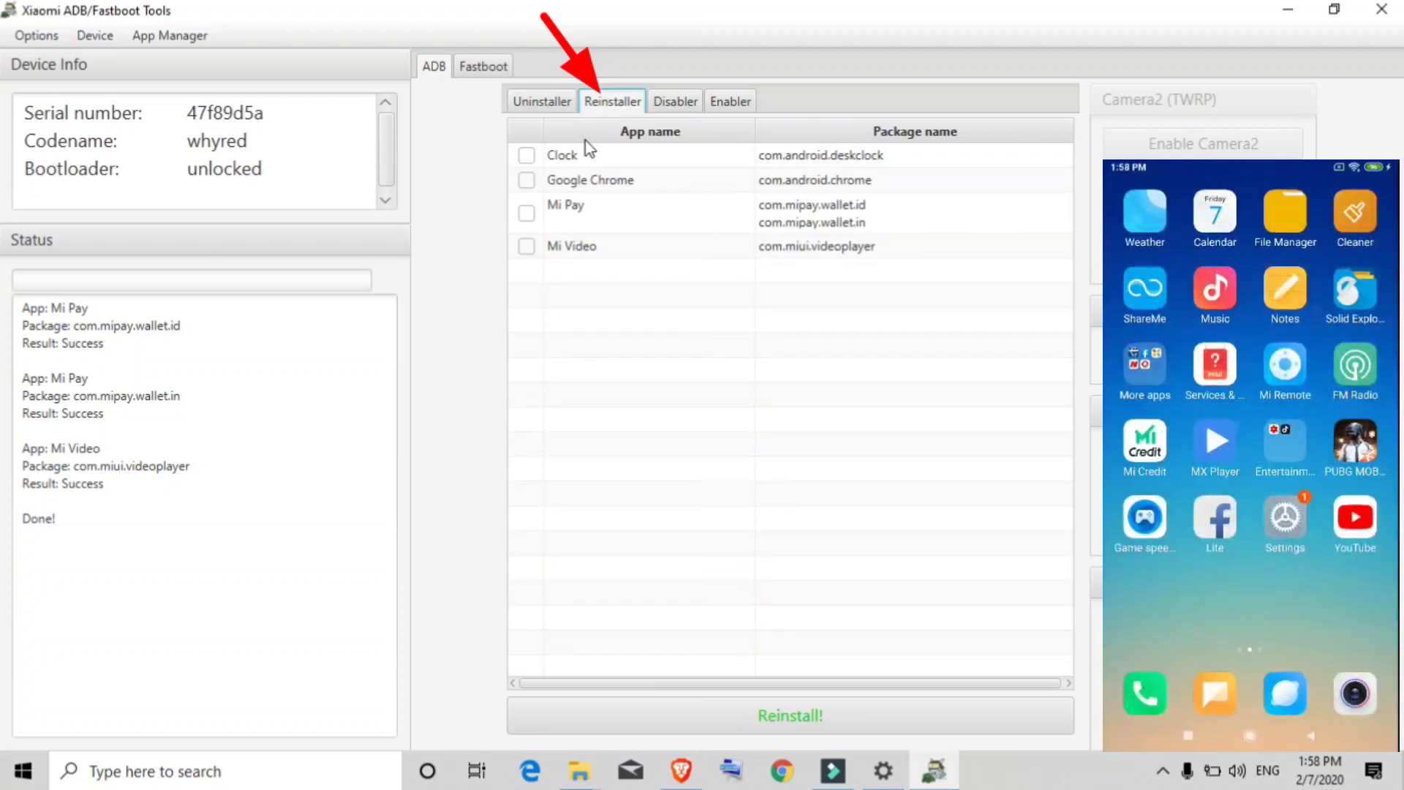
pyautogui.click(527, 156)
pyautogui.click(527, 213)
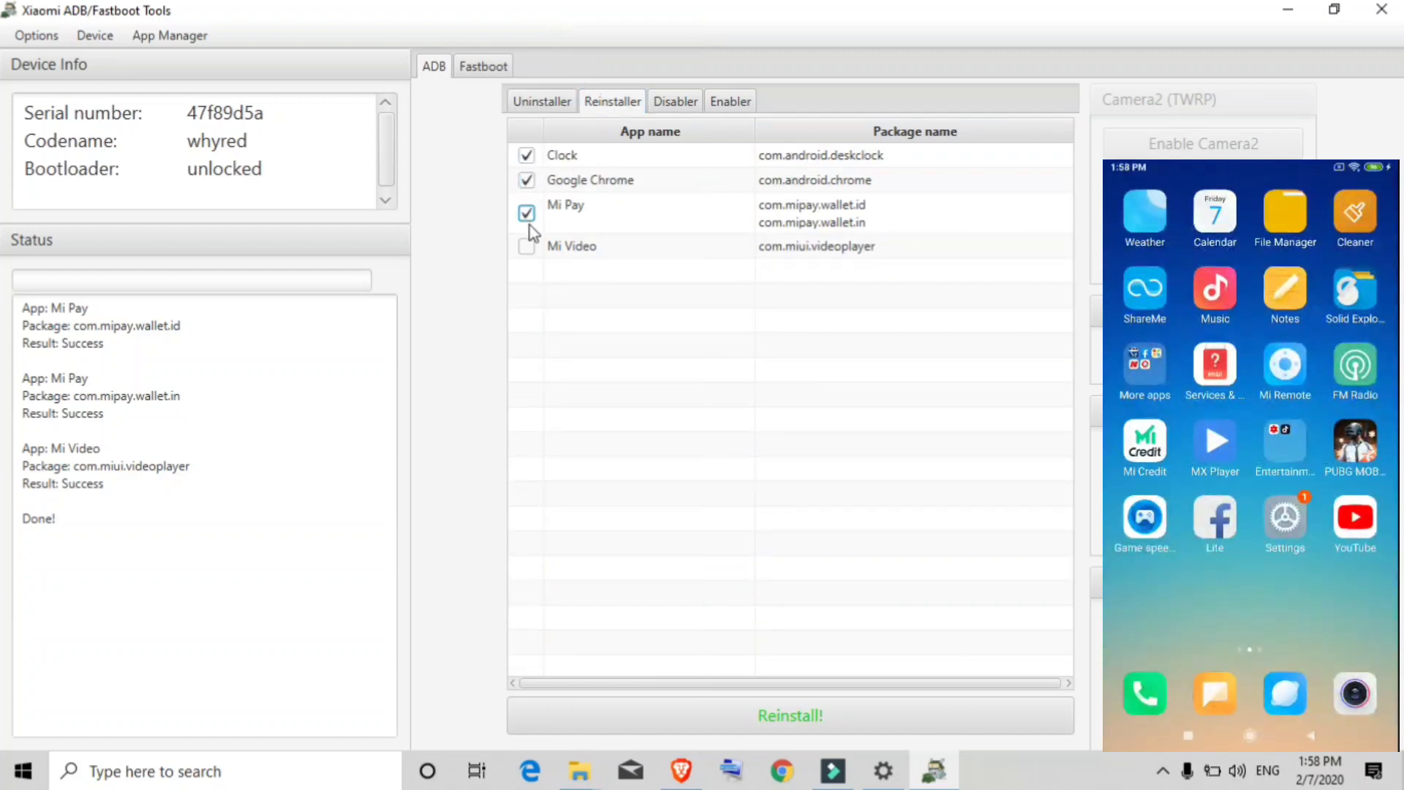
pyautogui.click(526, 246)
pyautogui.click(643, 726)
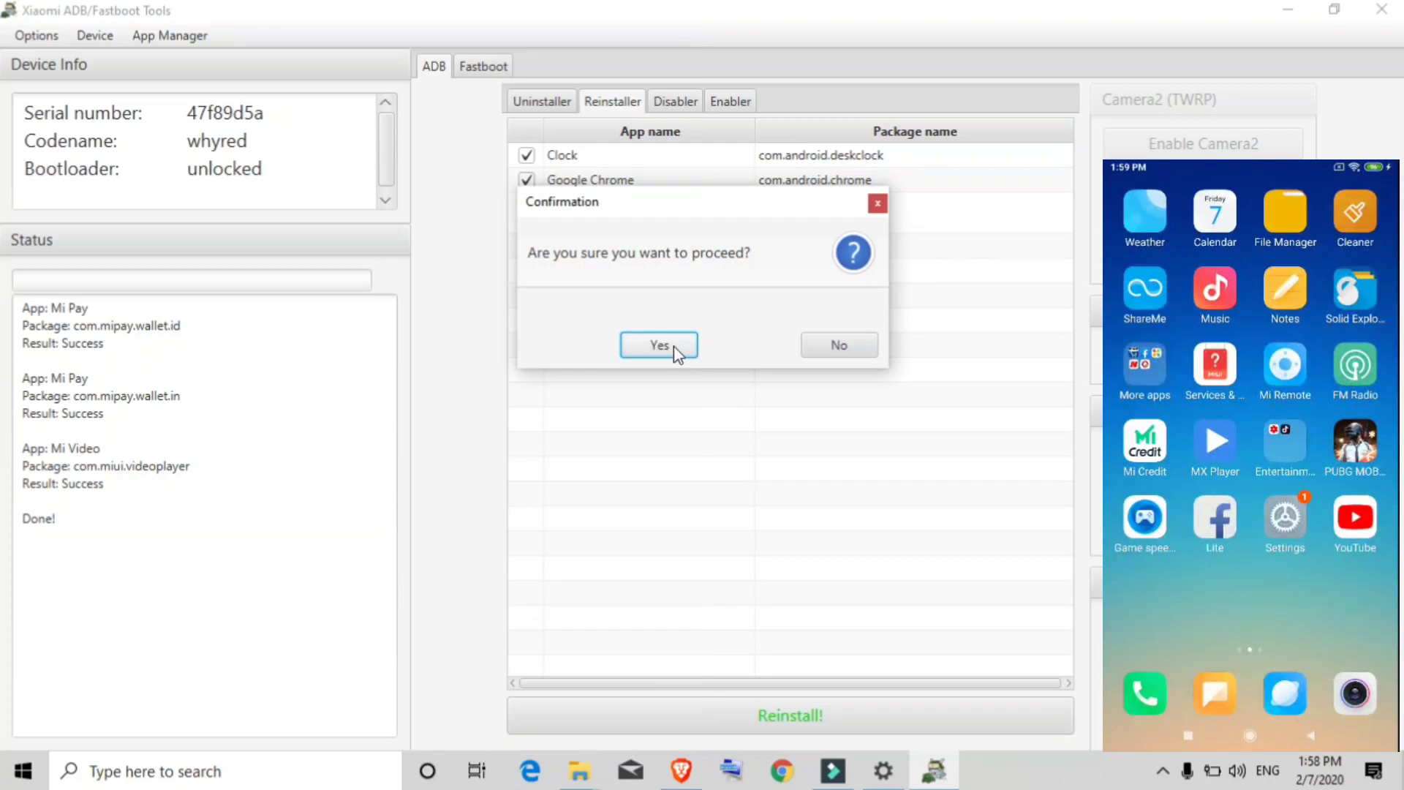
pyautogui.click(674, 345)
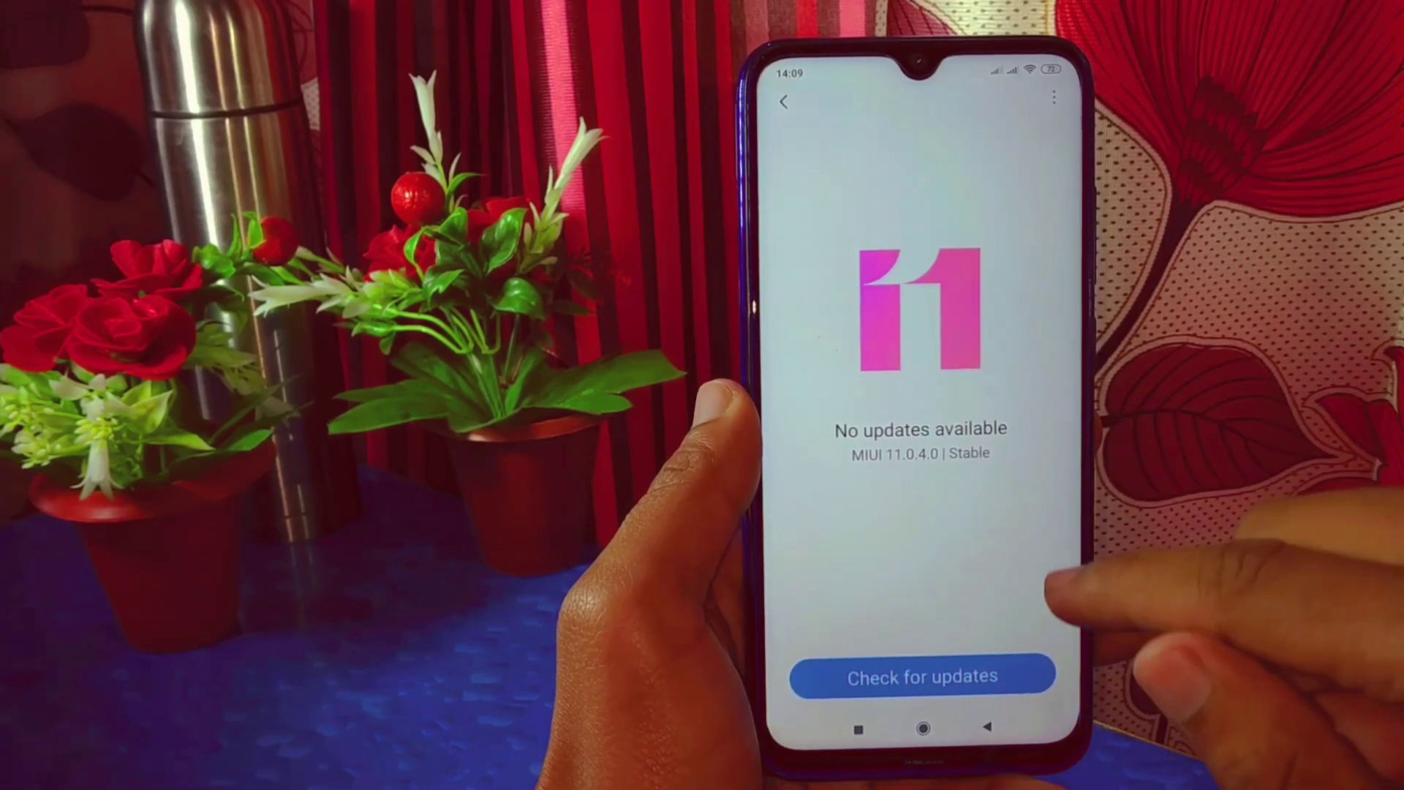
# Step: Enable developer mode from About phone and return to the main Settings list
pyautogui.click(987, 726)
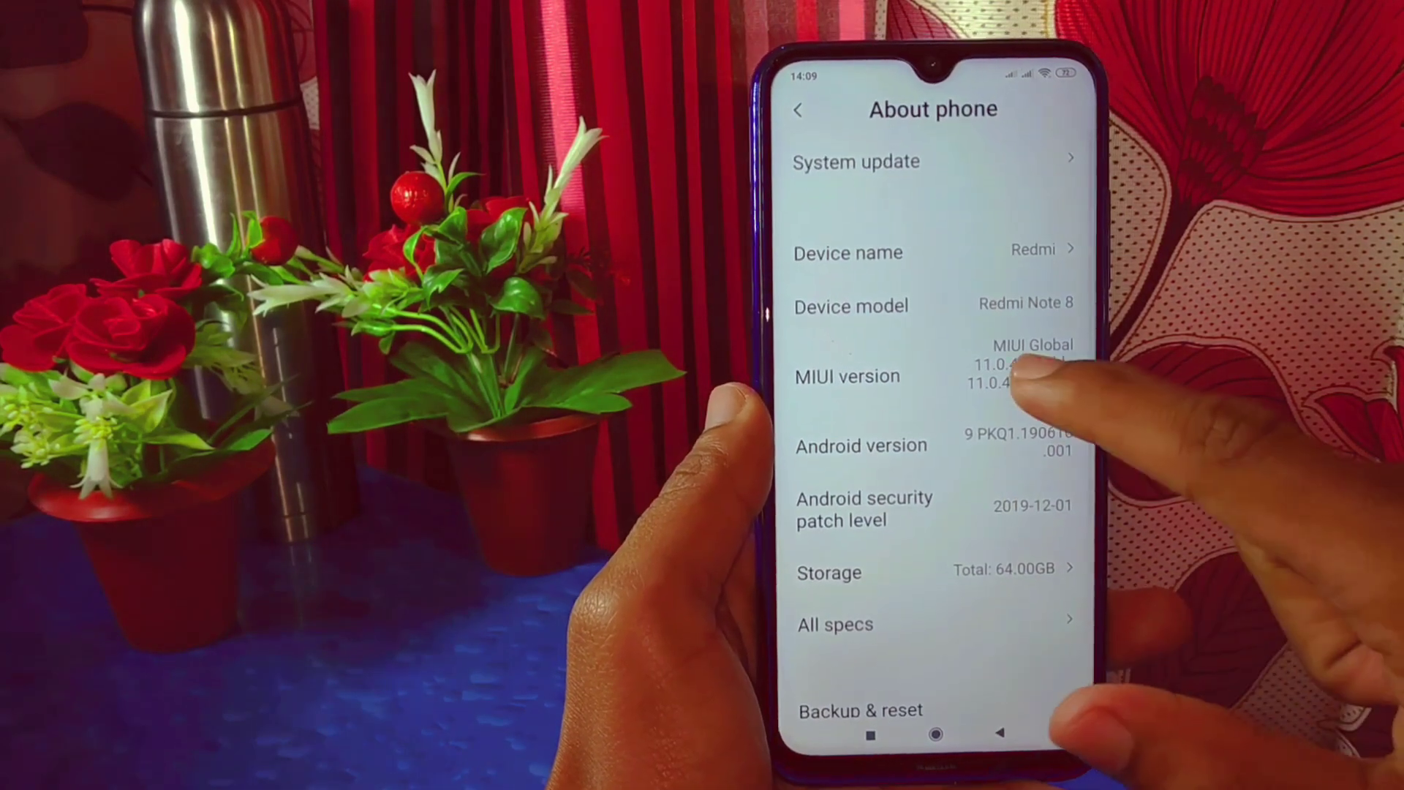
pyautogui.click(1013, 369)
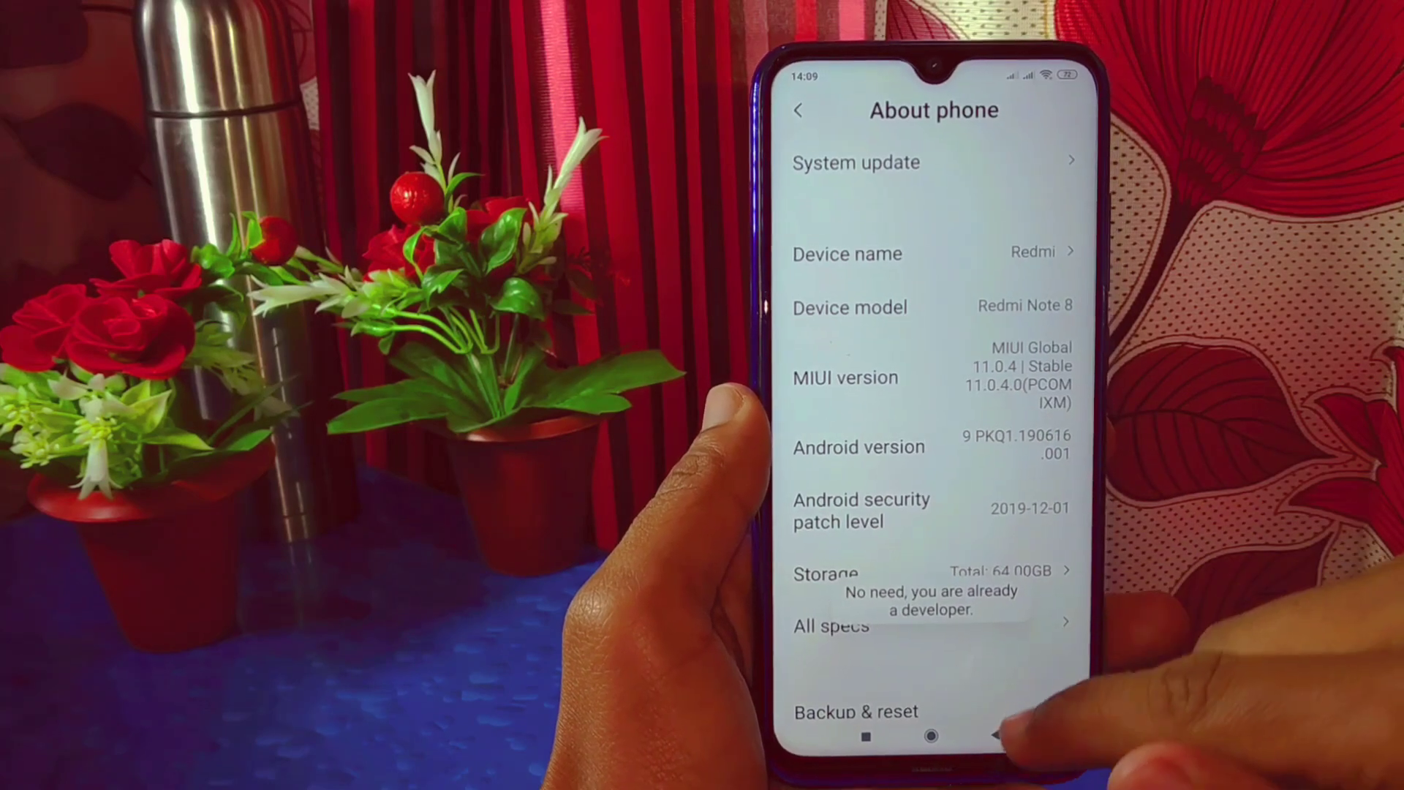
pyautogui.click(995, 735)
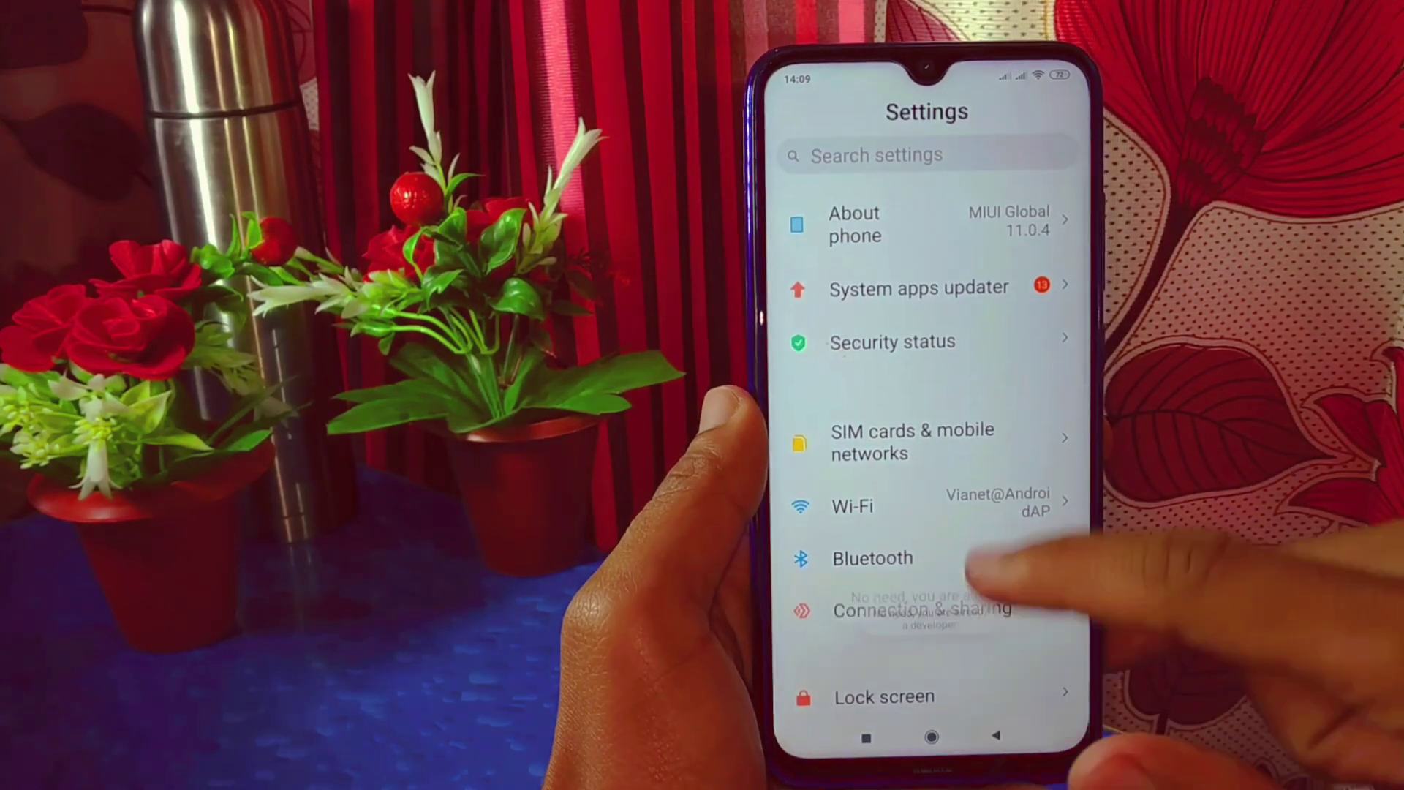
pyautogui.scroll(-9, 972, 567)
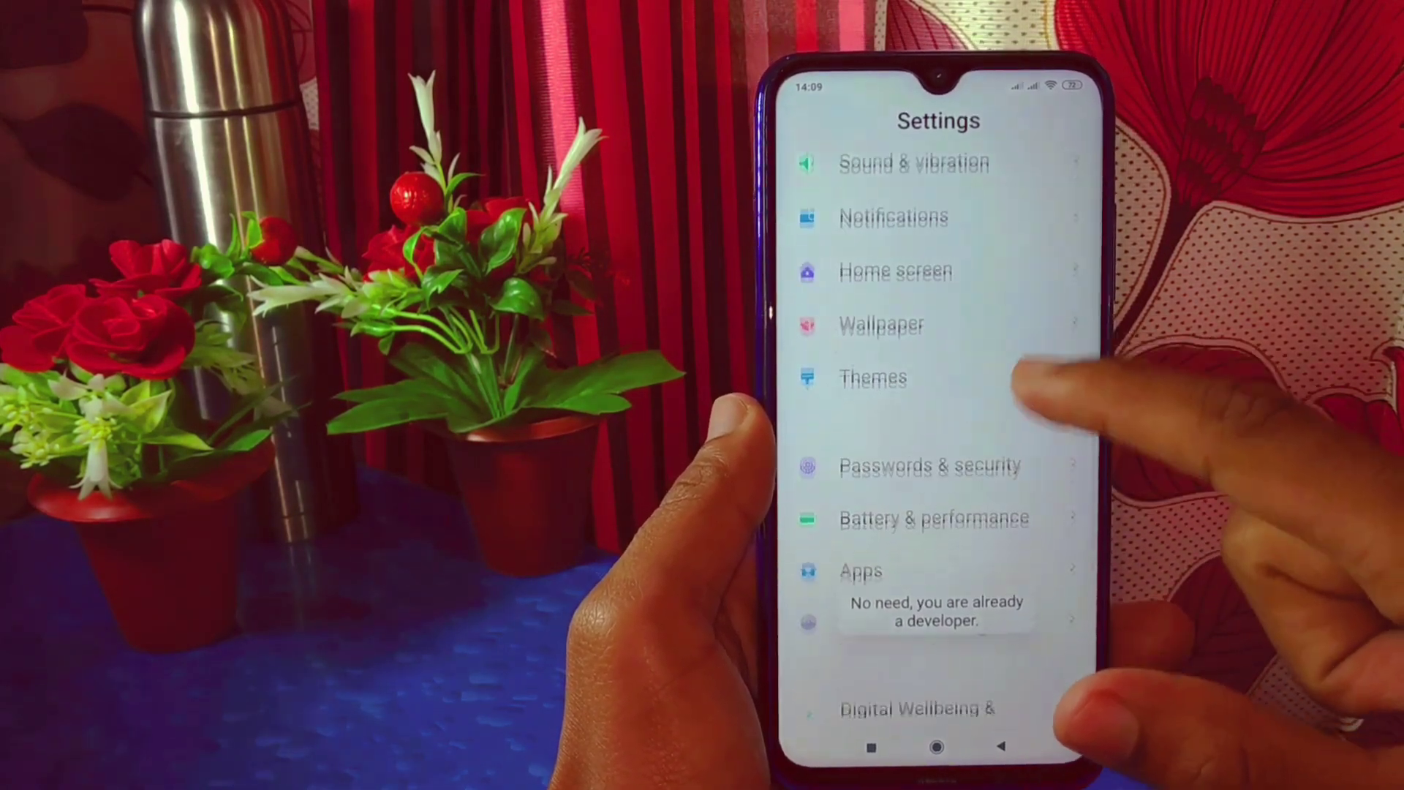
pyautogui.scroll(-5, 972, 512)
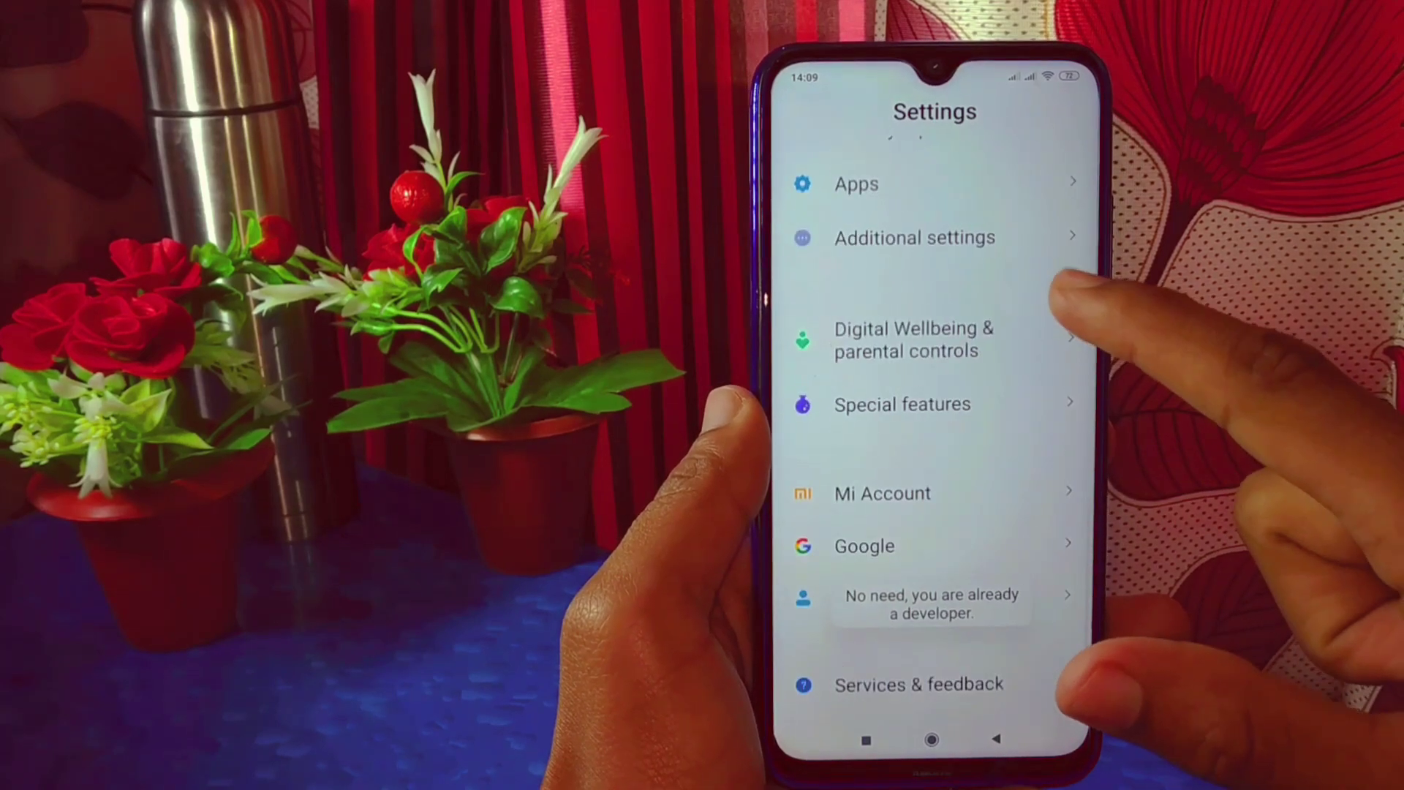
# Step: In Additional settings > Developer options, check Mi Unlock status and accept its permissions
pyautogui.click(1064, 238)
pyautogui.scroll(-5, 951, 439)
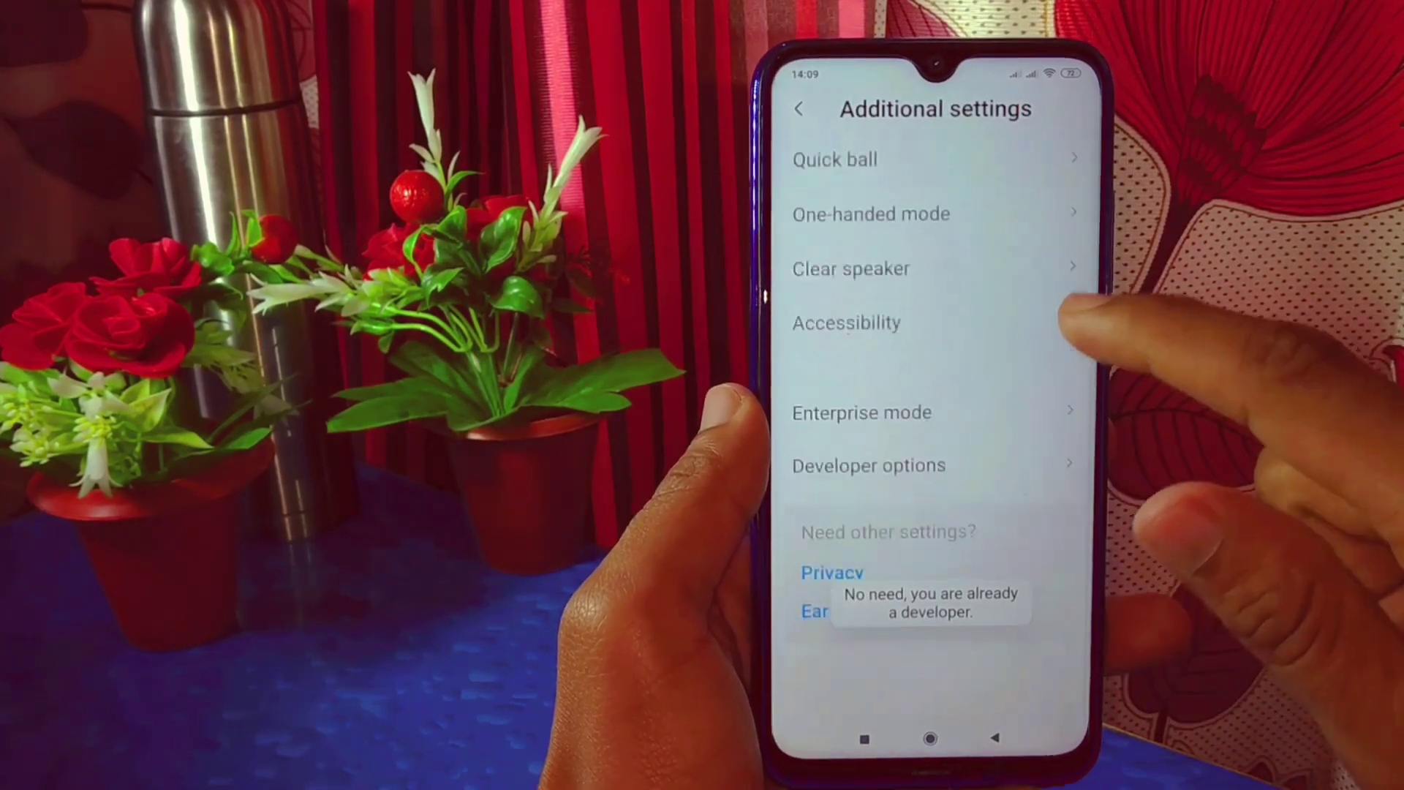
pyautogui.click(951, 532)
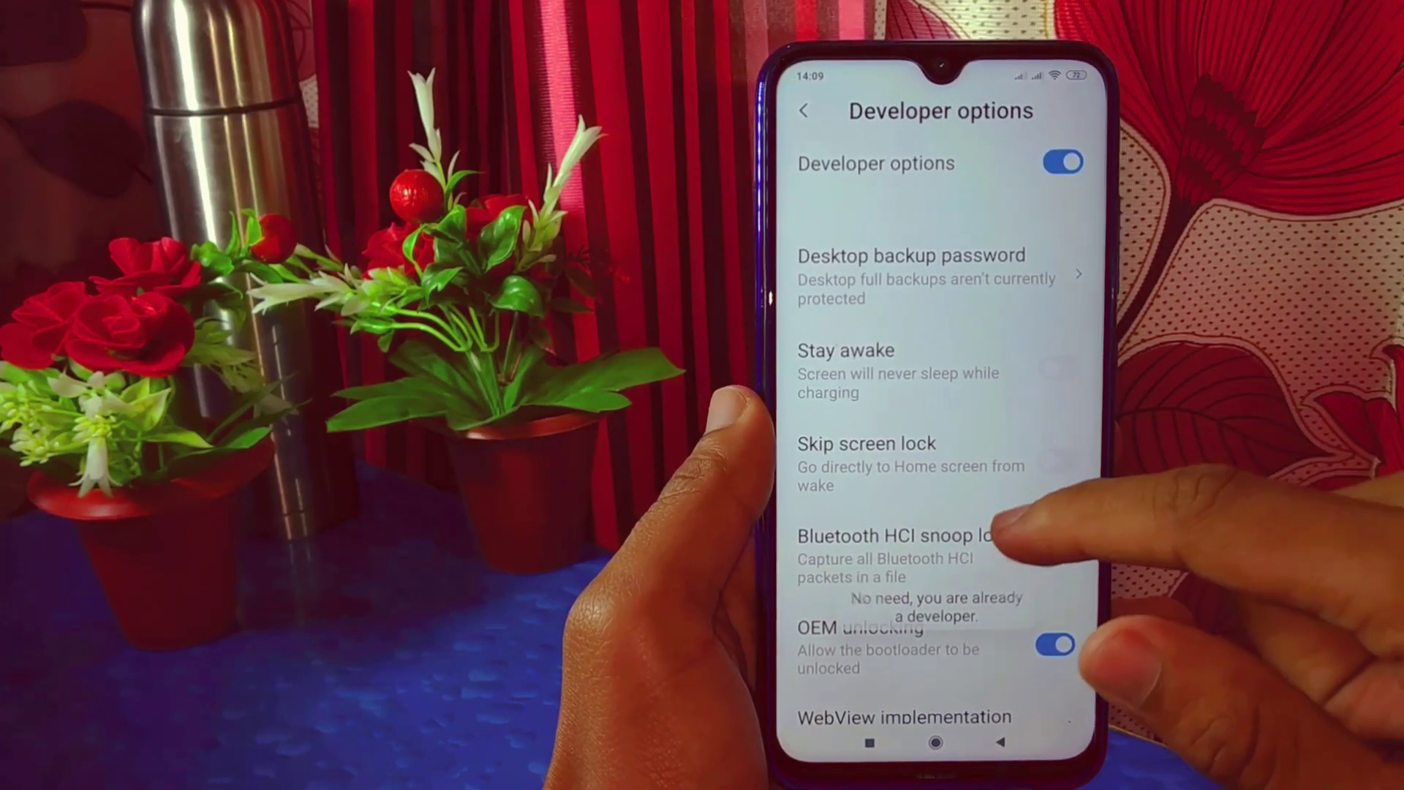
pyautogui.scroll(-5, 994, 534)
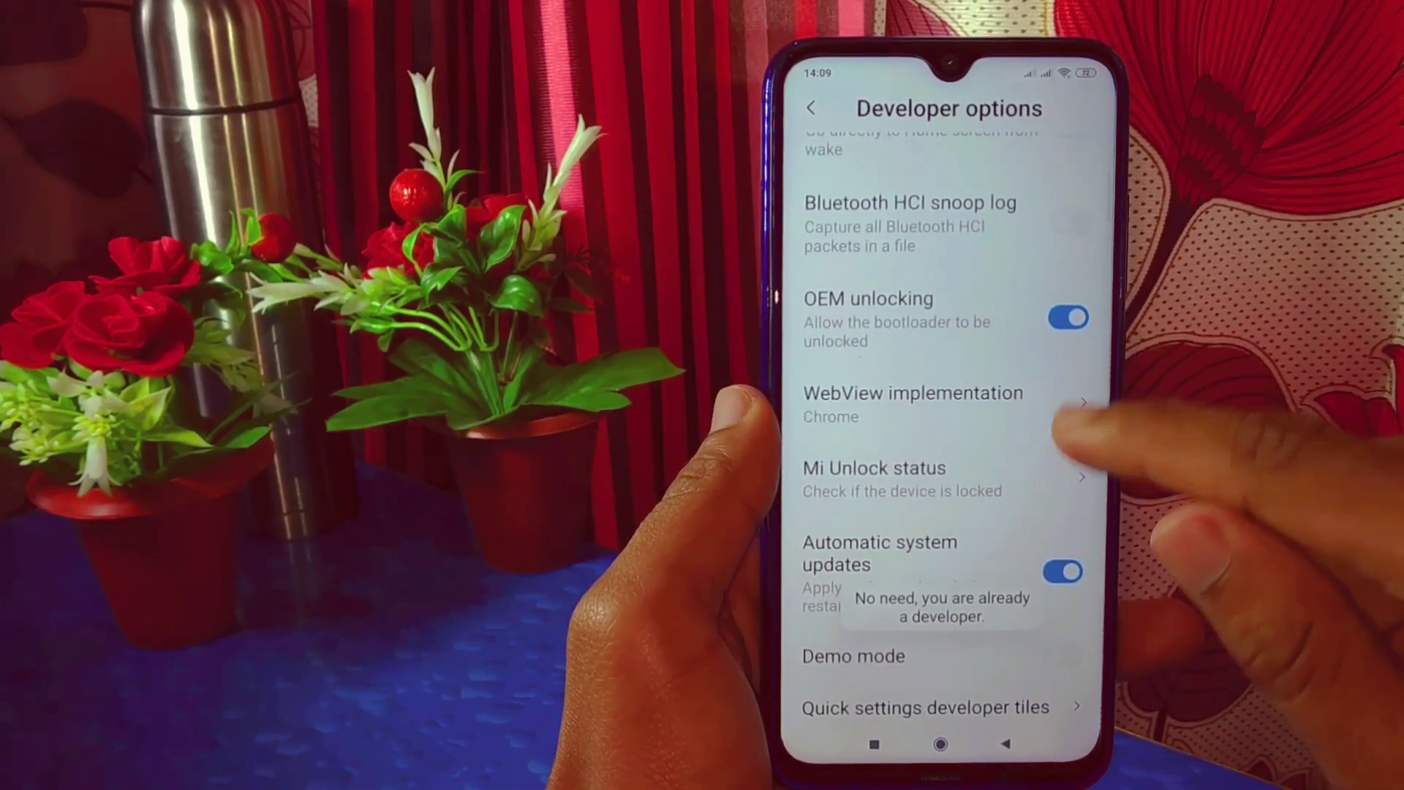
pyautogui.click(1053, 482)
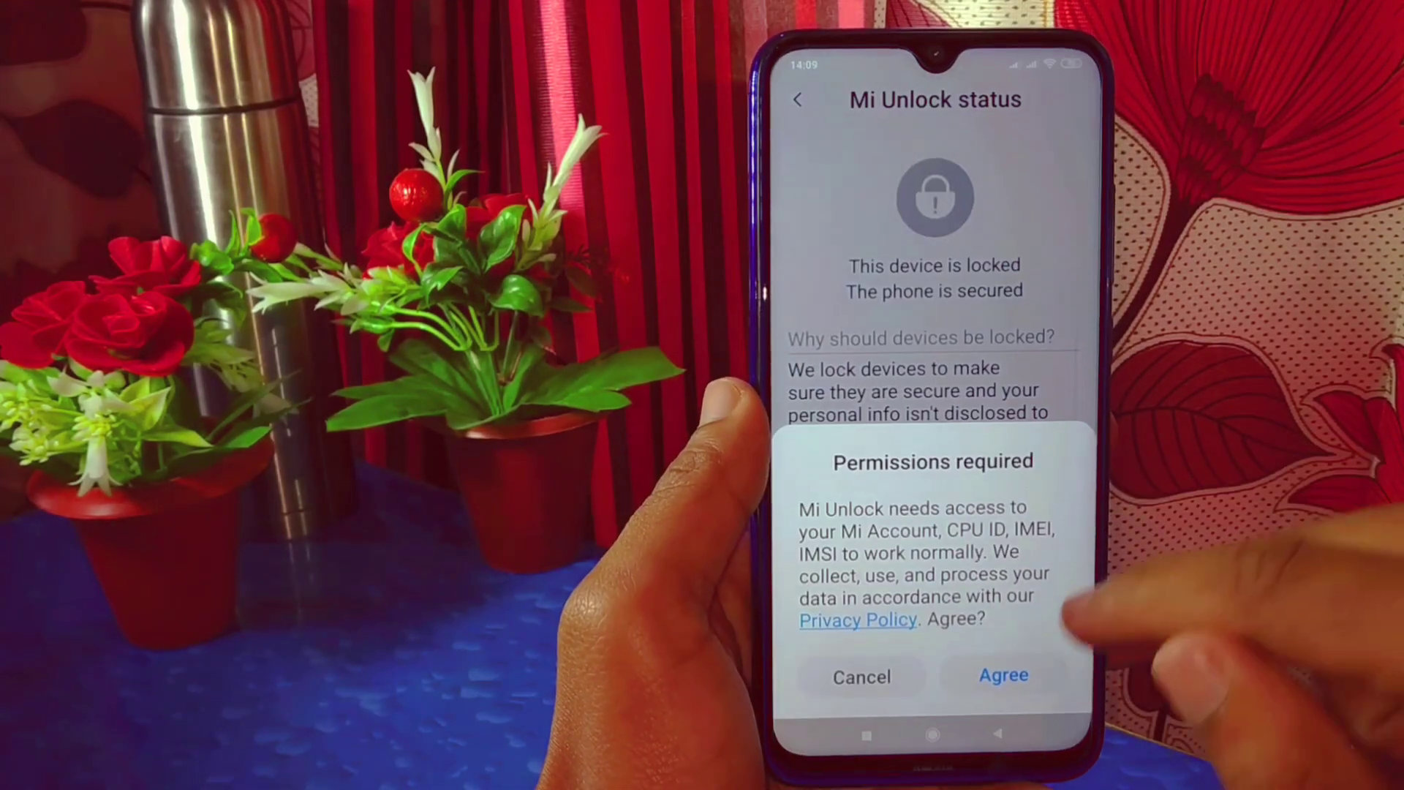
pyautogui.click(1003, 674)
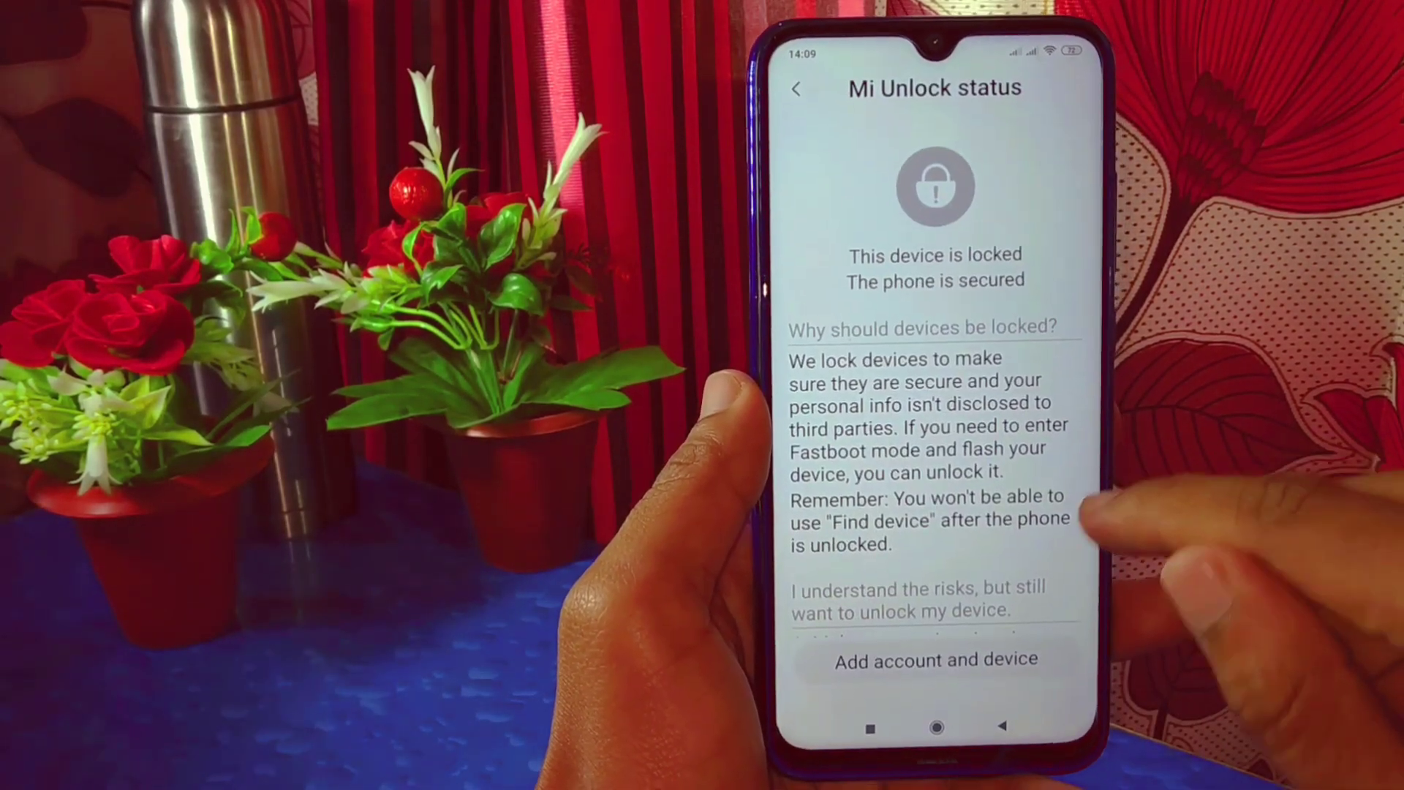
pyautogui.click(1002, 726)
# Step: Allow USB debugging for the connected computer and return to the home screen
pyautogui.scroll(-2, 994, 512)
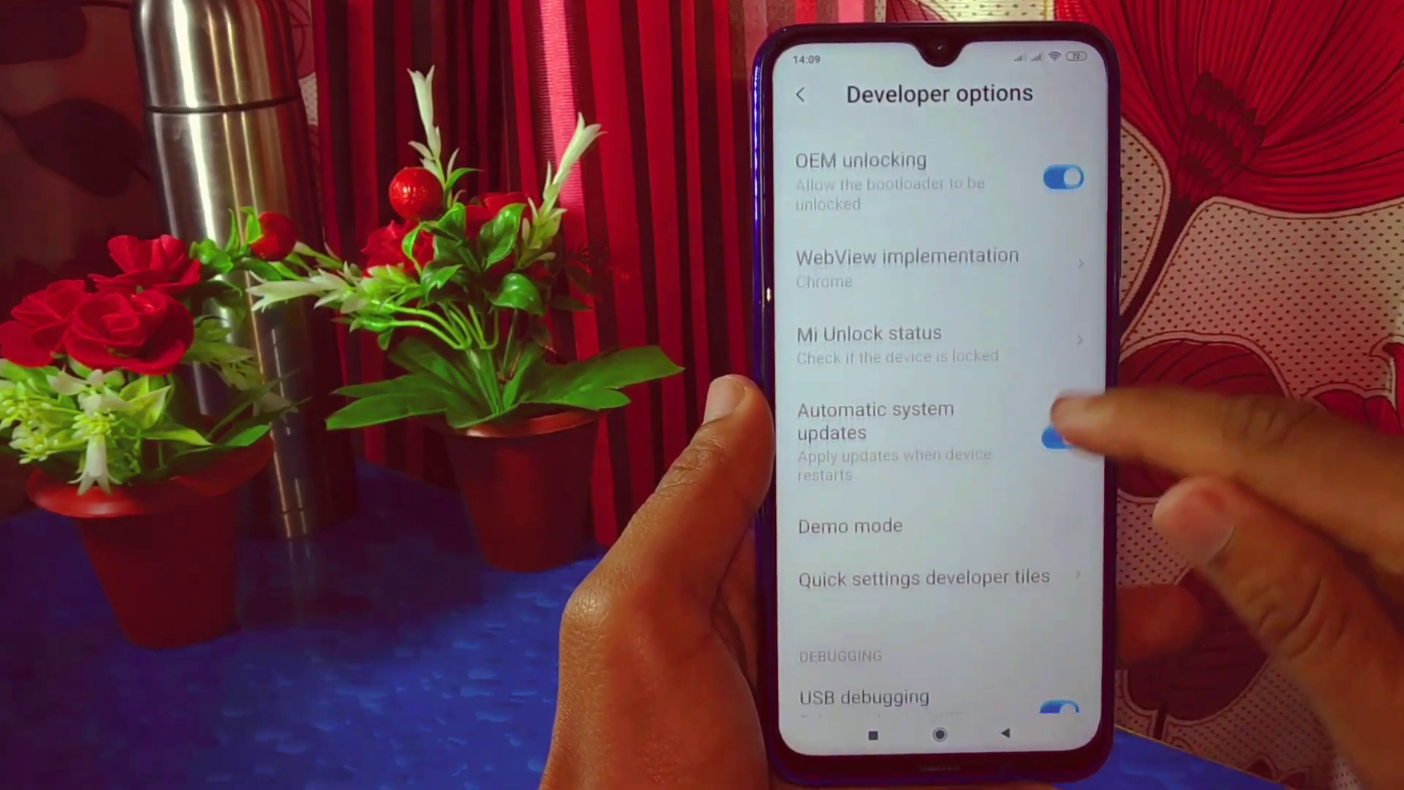
pyautogui.scroll(-2, 1060, 439)
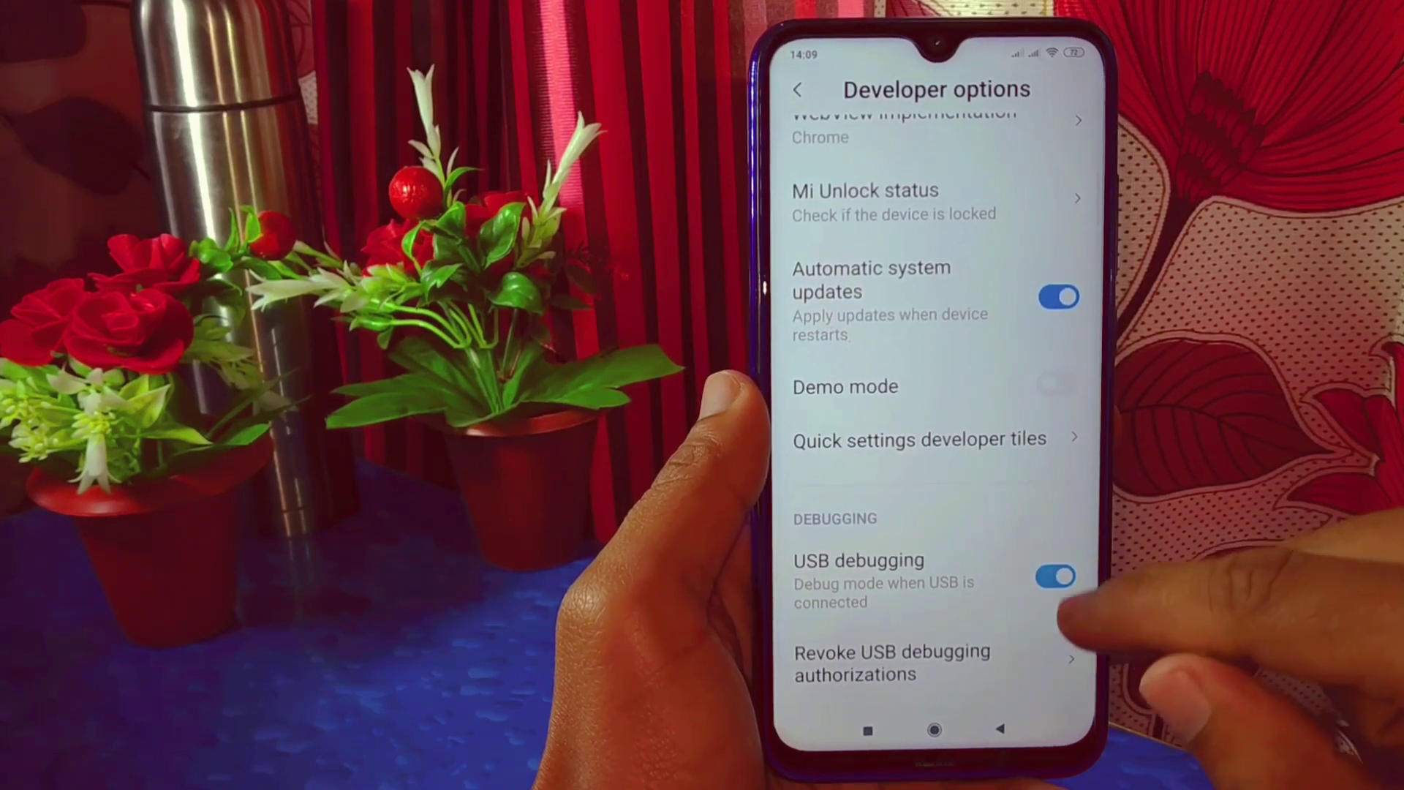
pyautogui.click(1009, 668)
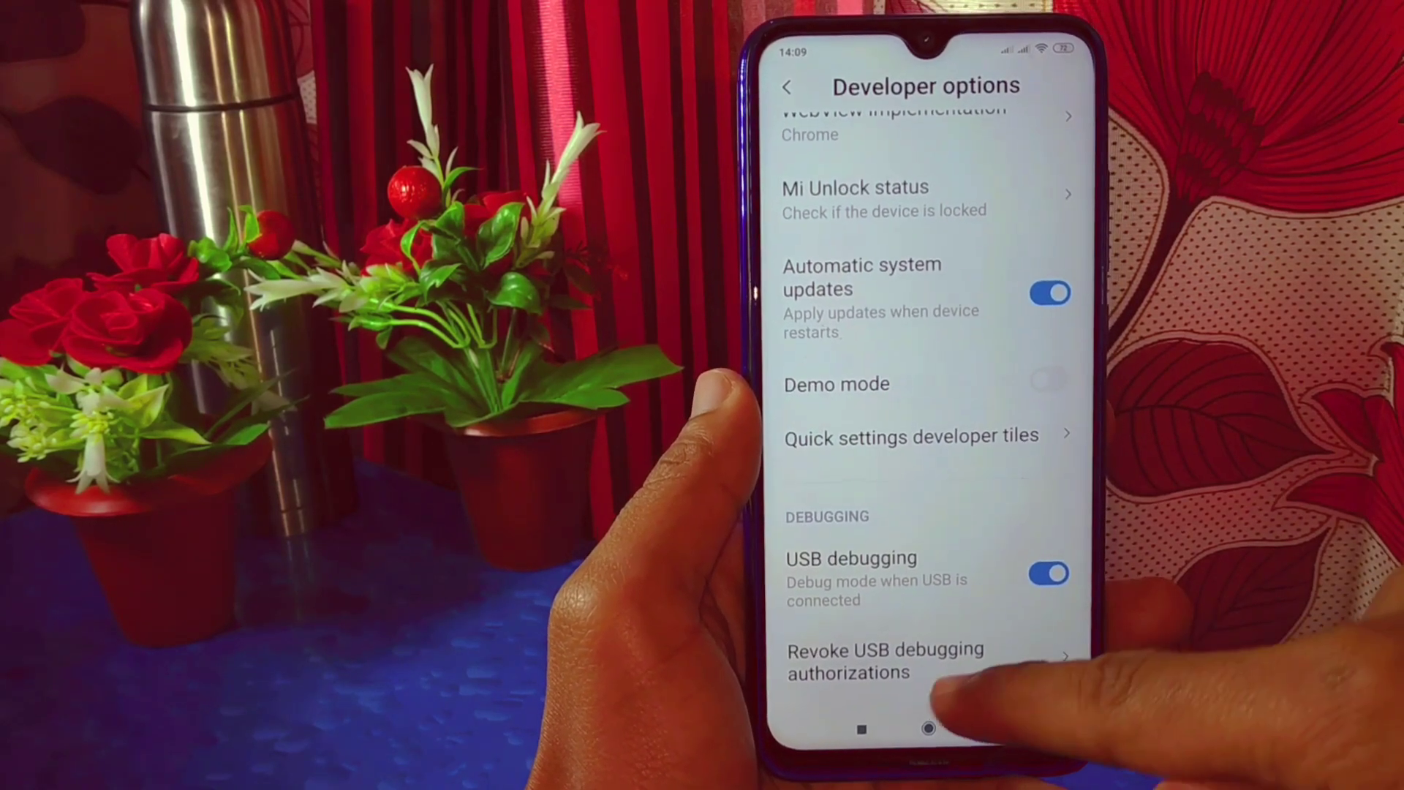
pyautogui.click(925, 718)
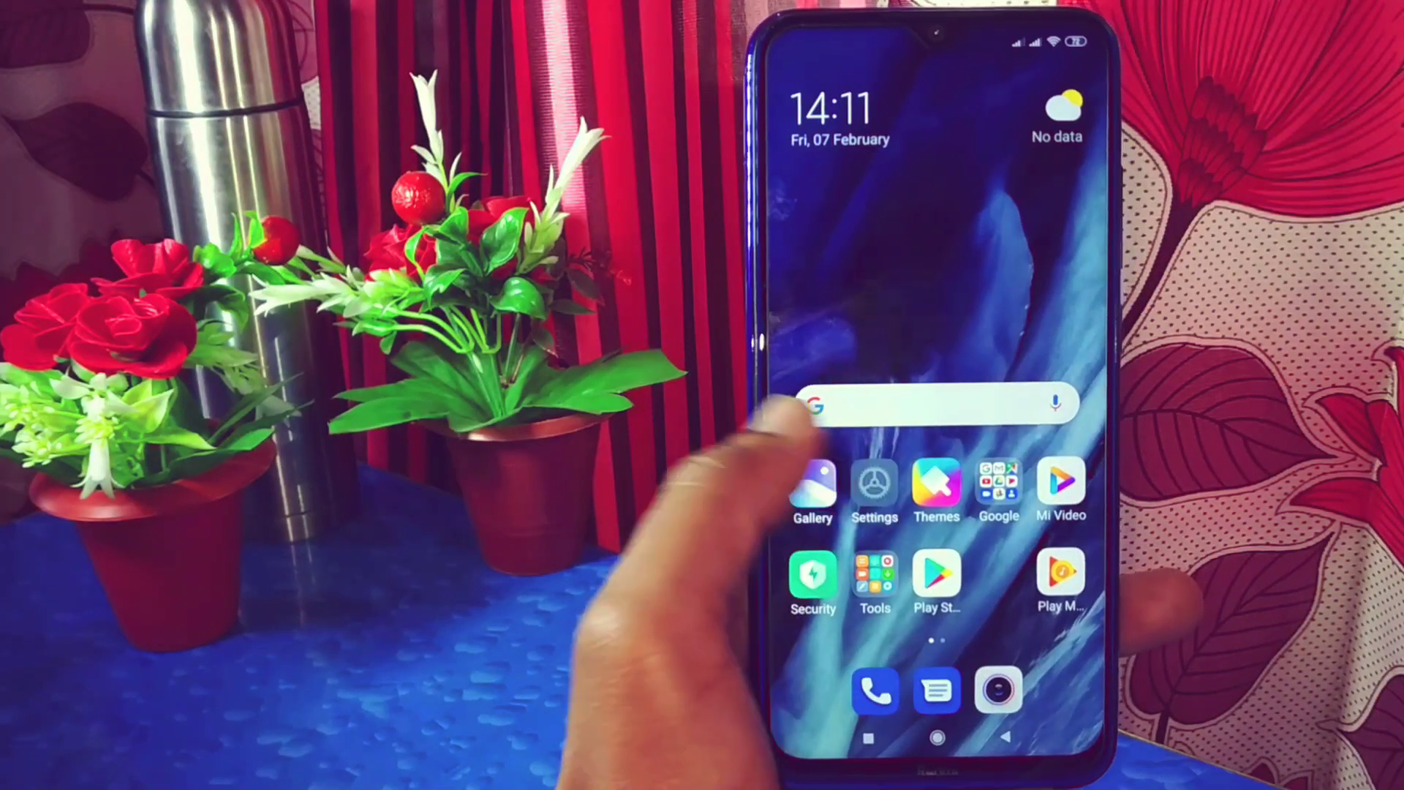
# Step: Swipe to the second home-screen page and launch Root Checker
pyautogui.moveTo(1024, 475); pyautogui.dragTo(804, 475)
pyautogui.click(1001, 296)
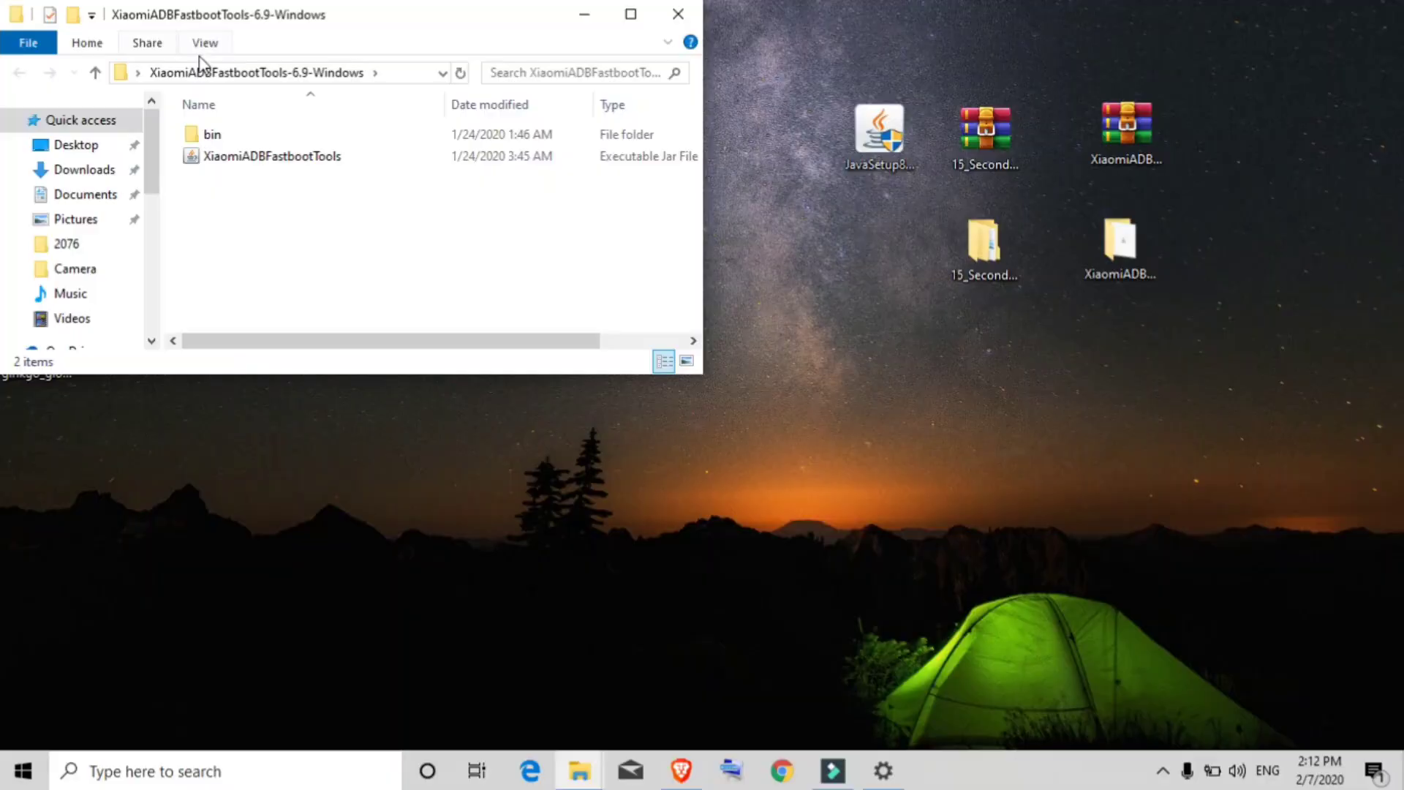
# Step: Open XiaomiADBFastbootTools.jar from its right-click menu in the extracted folder
pyautogui.click(276, 155)
pyautogui.rightClick(280, 158)
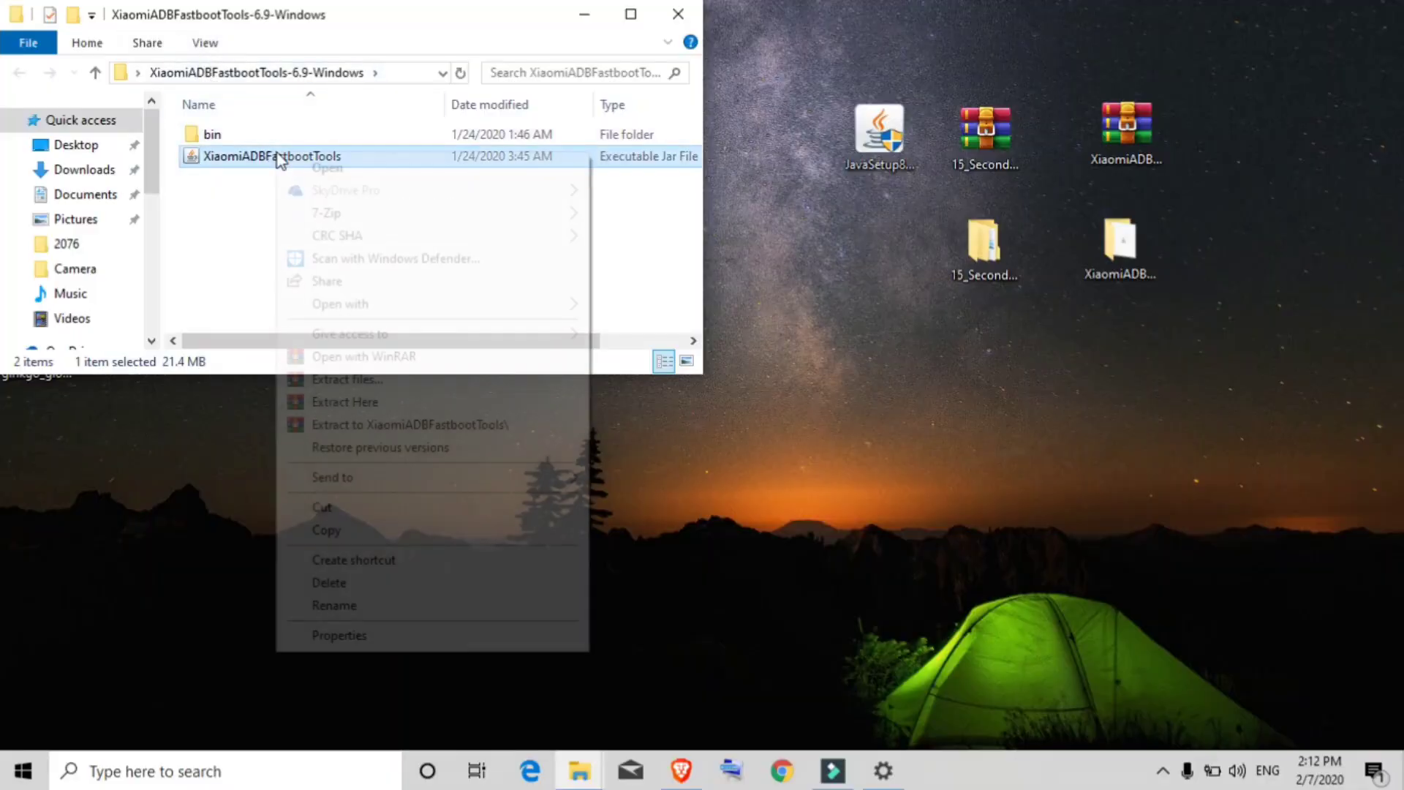
pyautogui.click(315, 167)
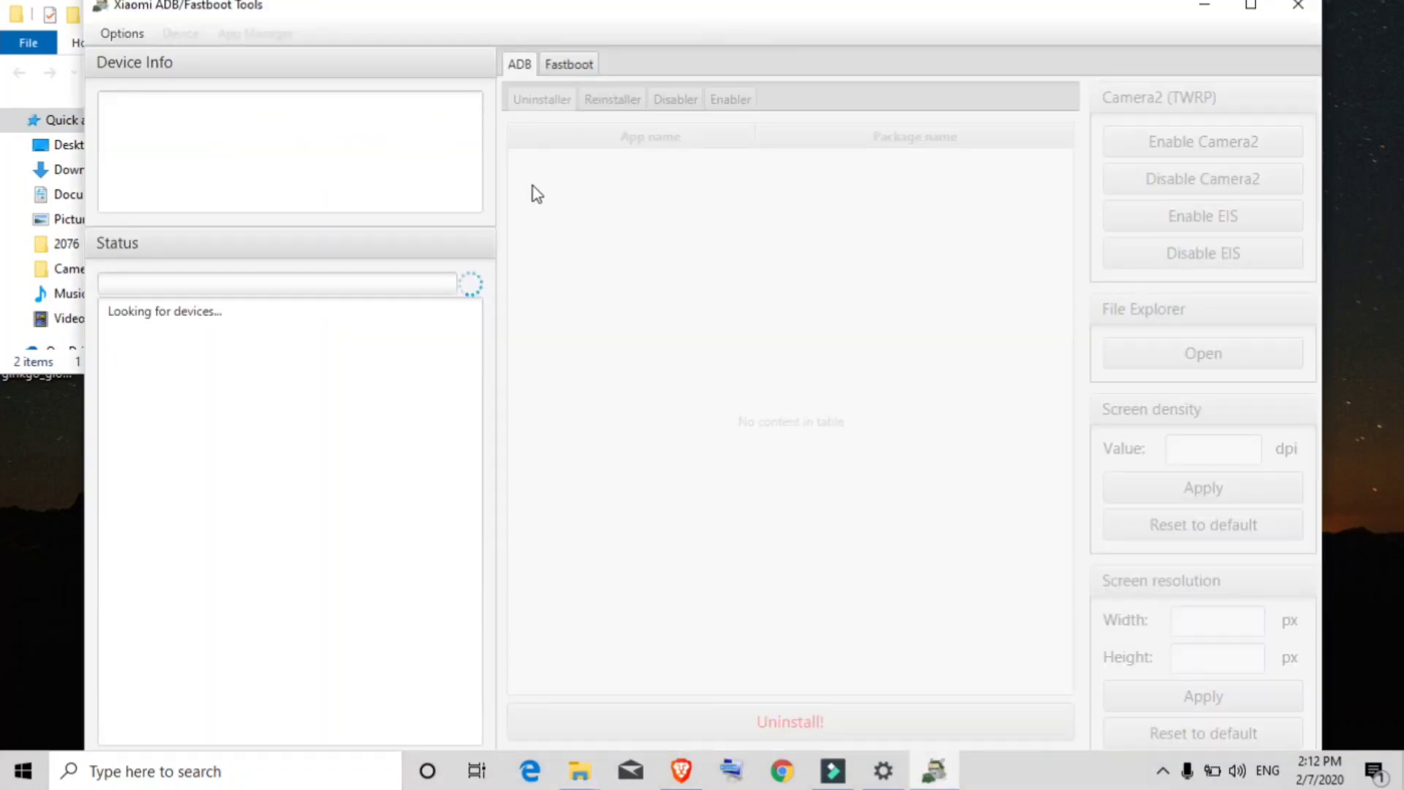
# Step: Maximize the tool and inspect the connection status, codename ginkgo and locked bootloader in Device Info
pyautogui.moveTo(289, 312); pyautogui.dragTo(112, 313)
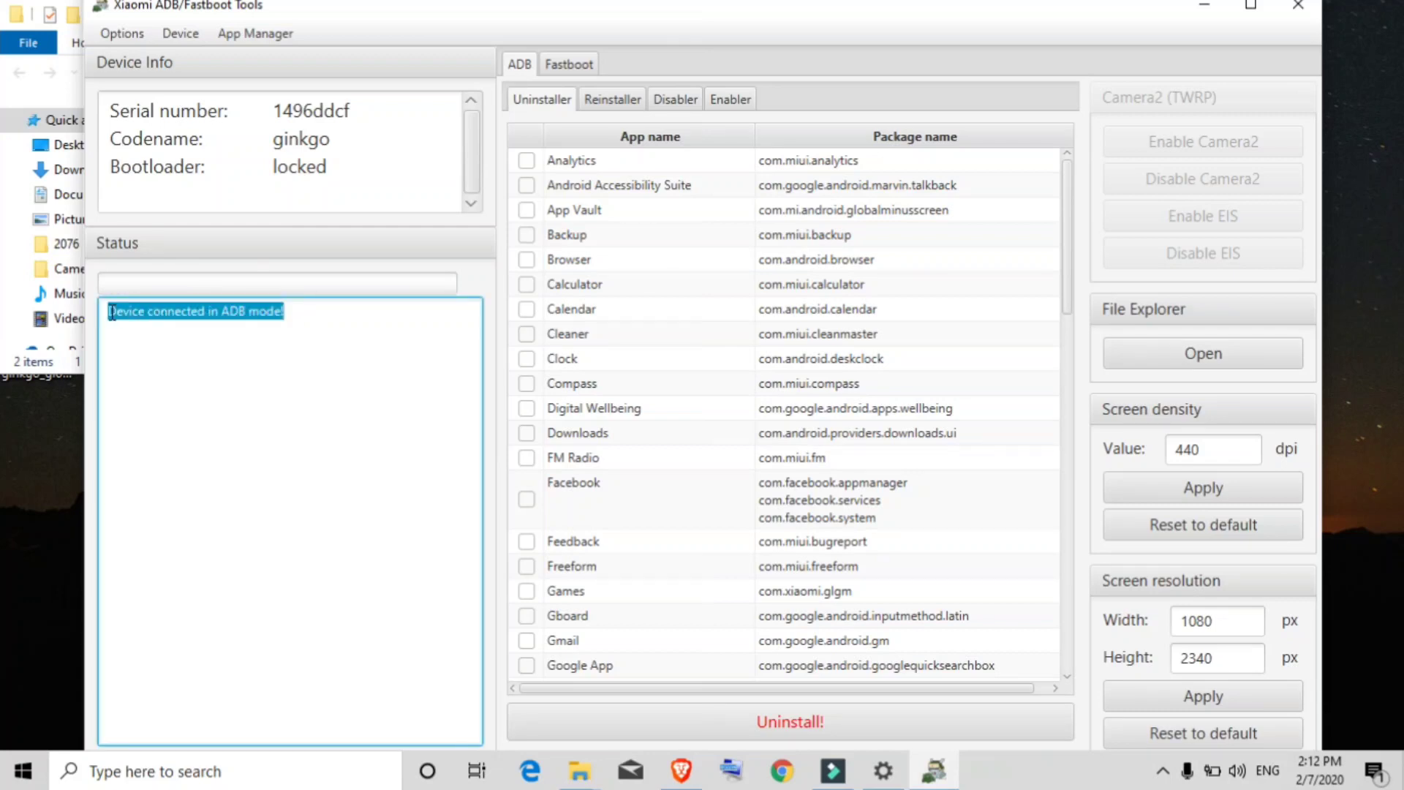
pyautogui.click(1250, 5)
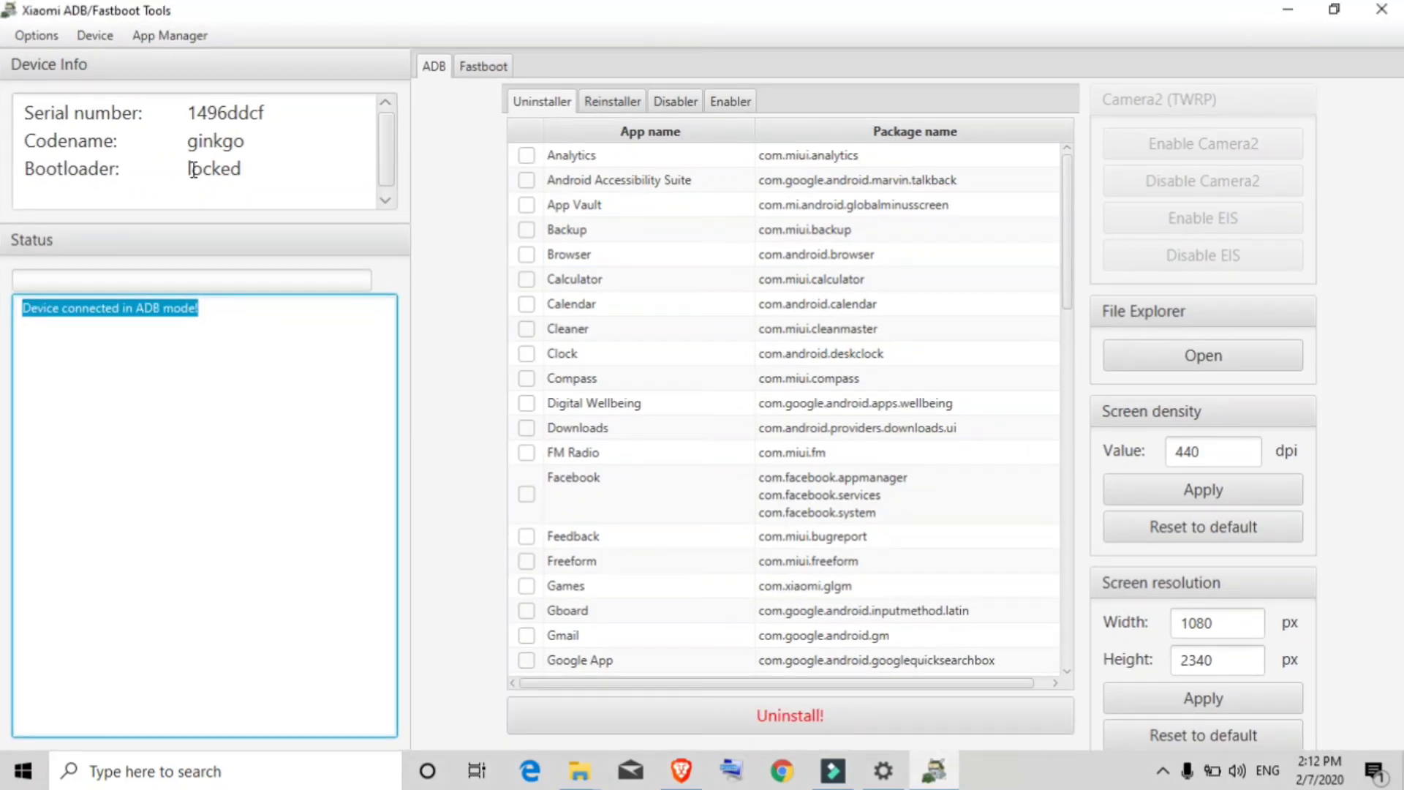
pyautogui.moveTo(261, 169); pyautogui.dragTo(161, 172)
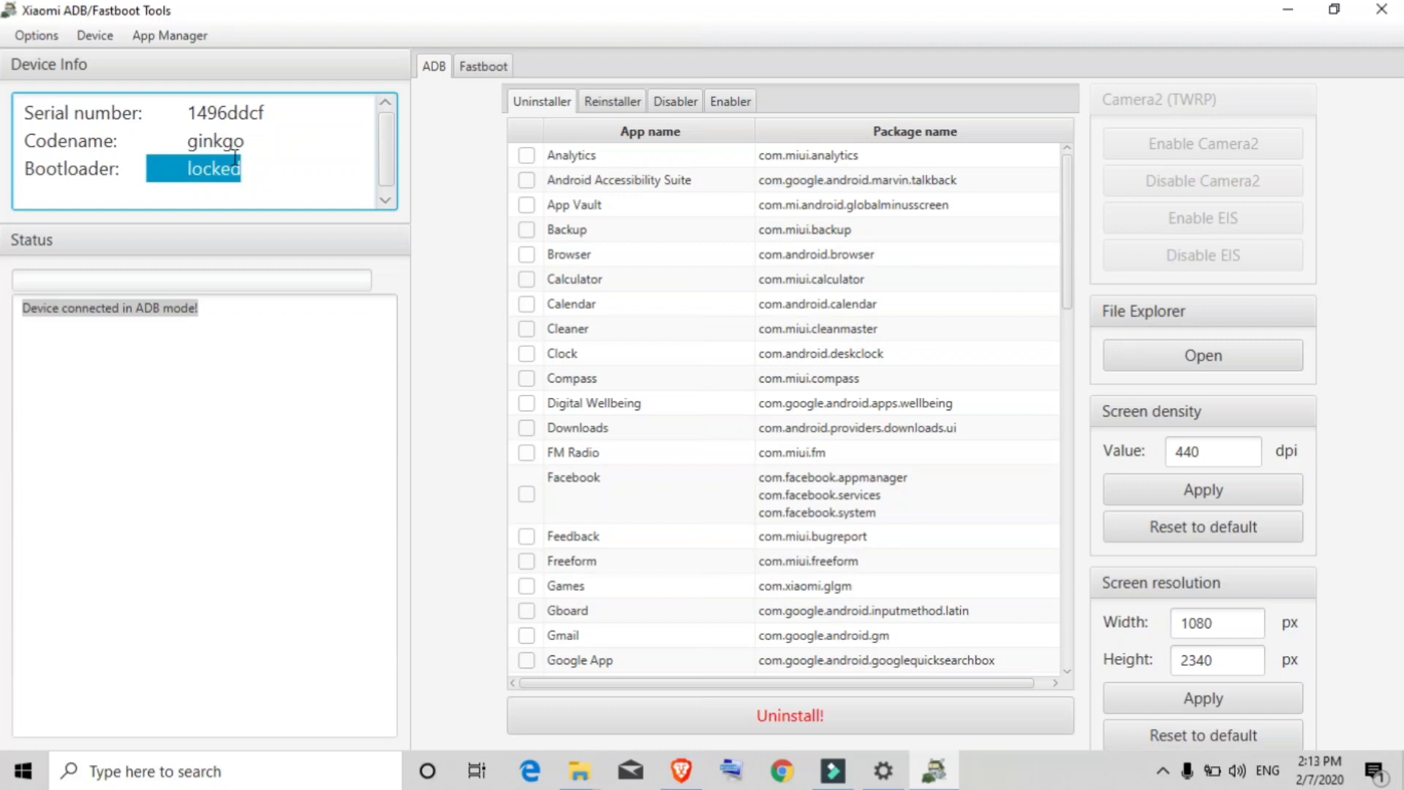
pyautogui.moveTo(257, 139); pyautogui.dragTo(191, 142)
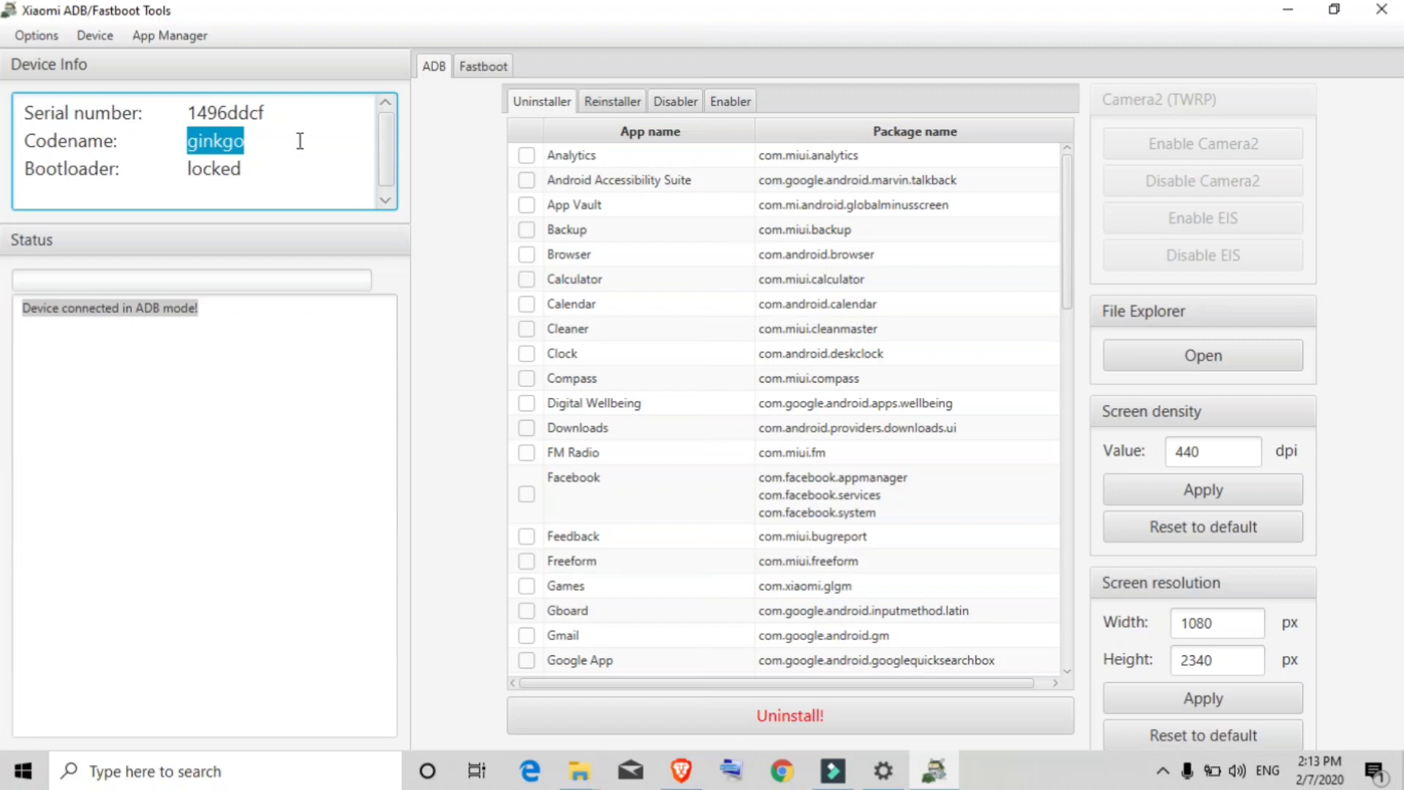
pyautogui.moveTo(278, 116); pyautogui.dragTo(222, 141)
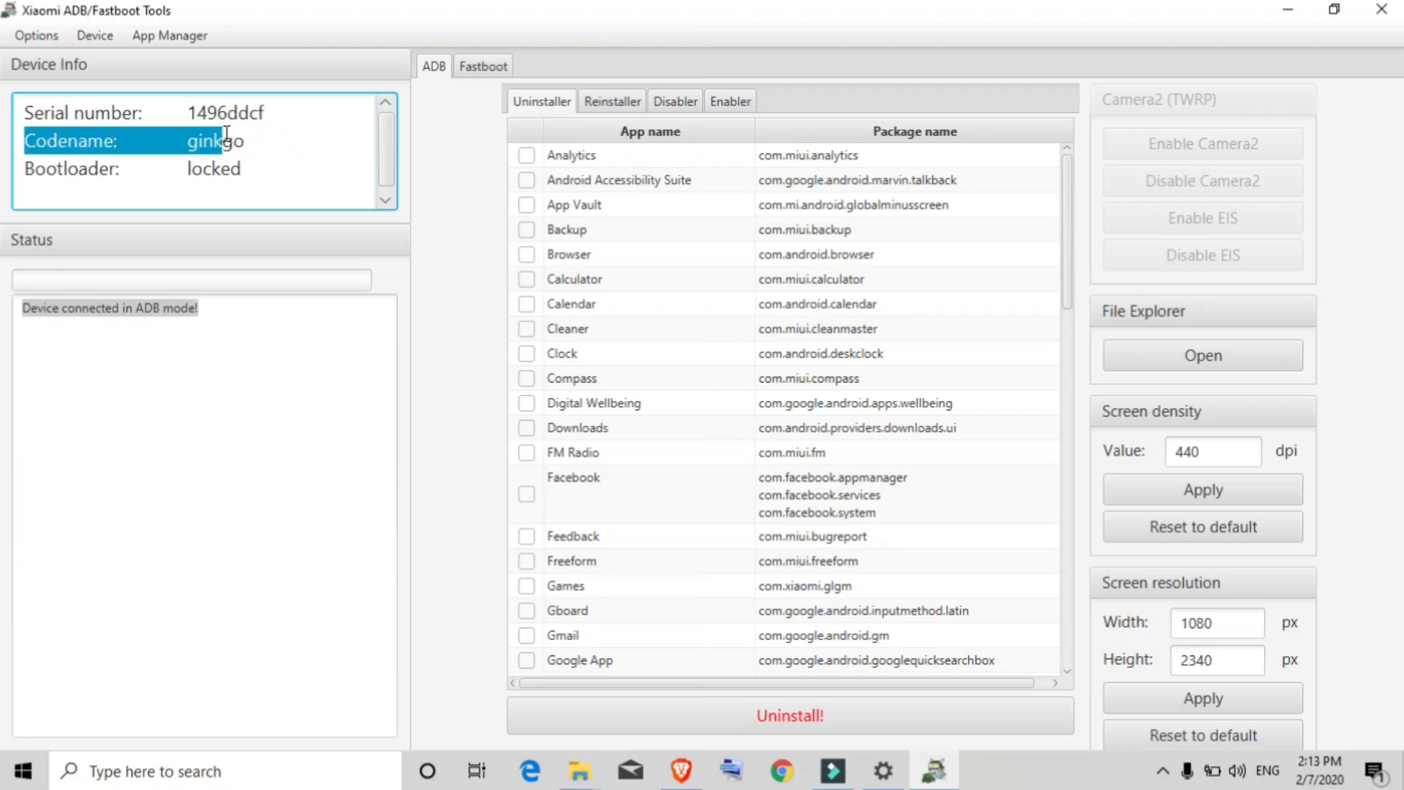
pyautogui.click(215, 317)
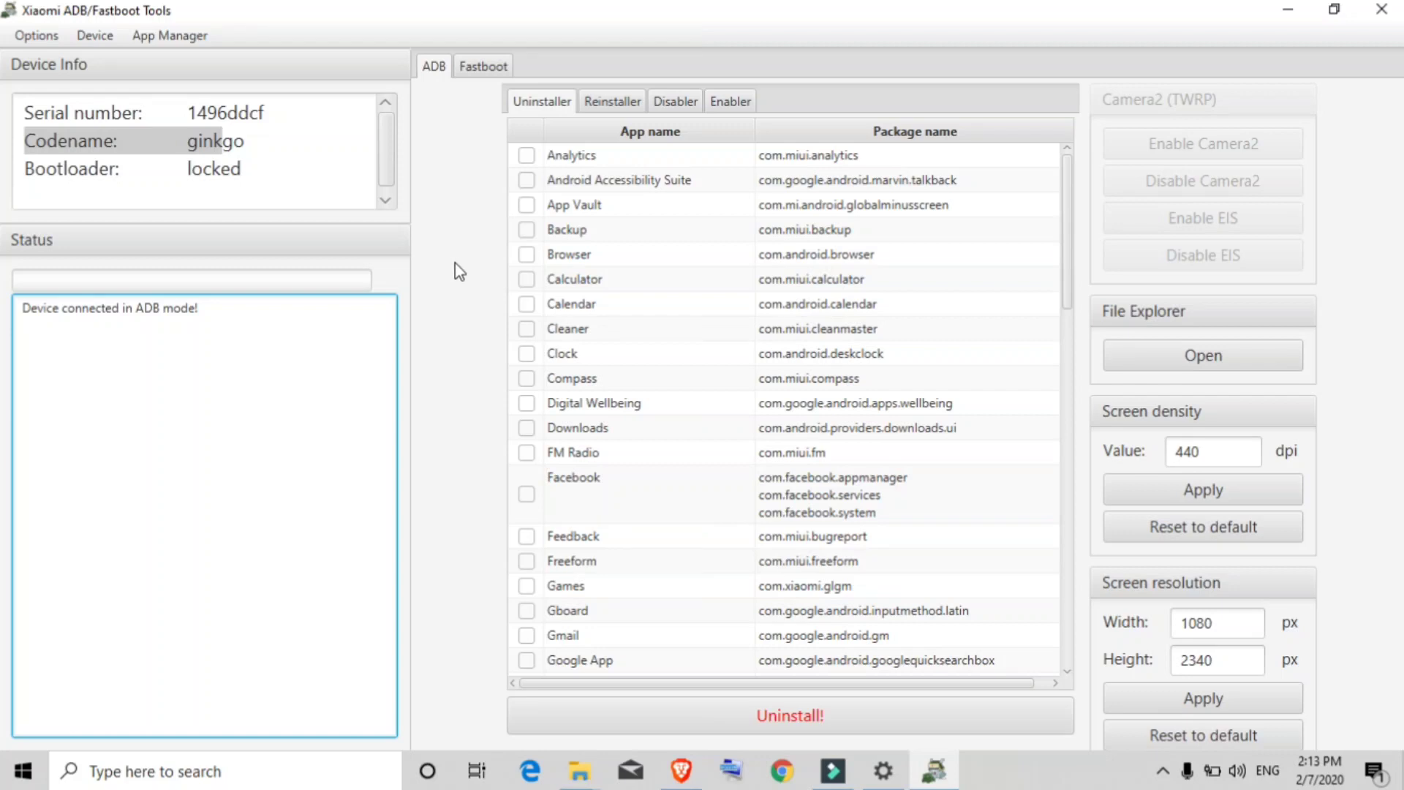
# Step: Uninstall Browser (com.android.browser) from the phone, confirming with Yes
pyautogui.click(530, 254)
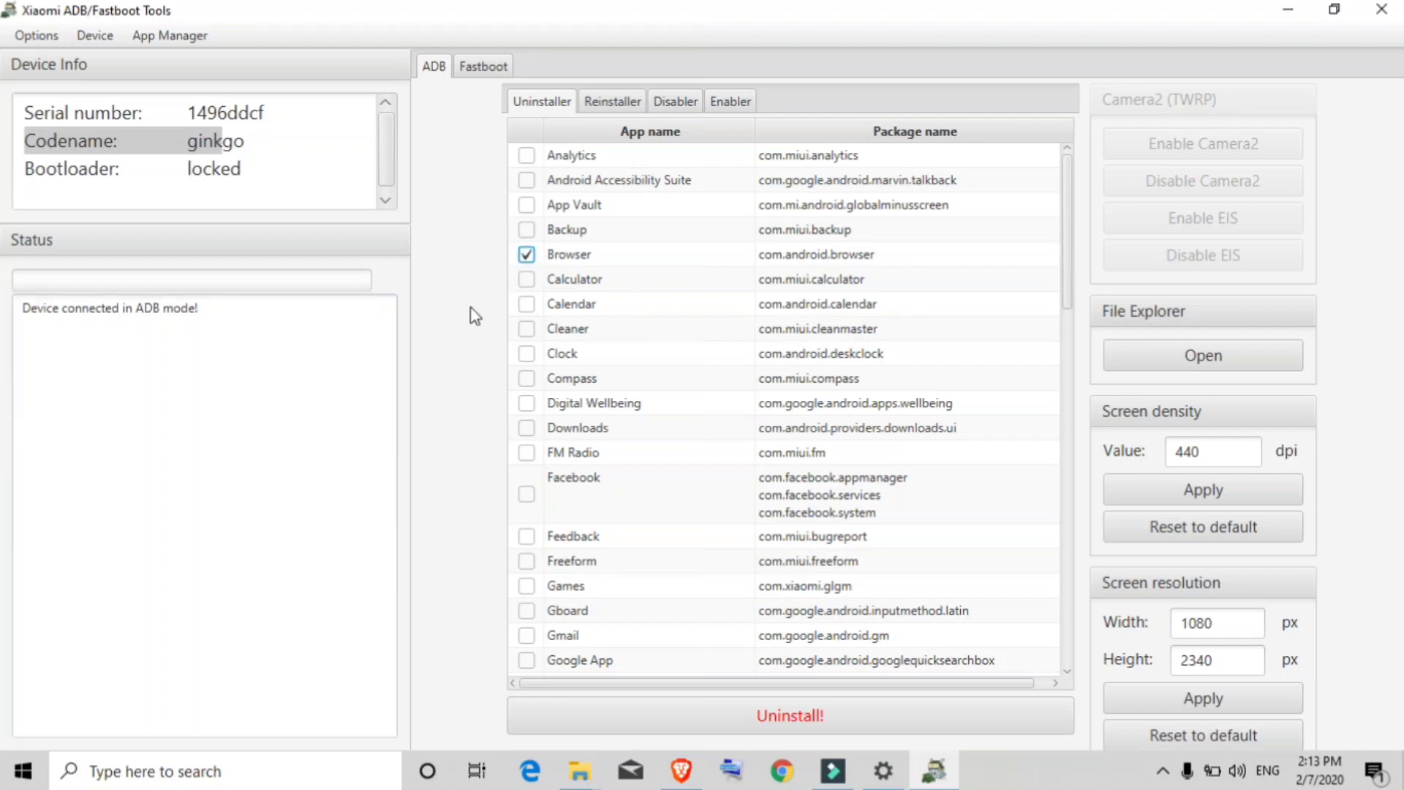
pyautogui.click(668, 720)
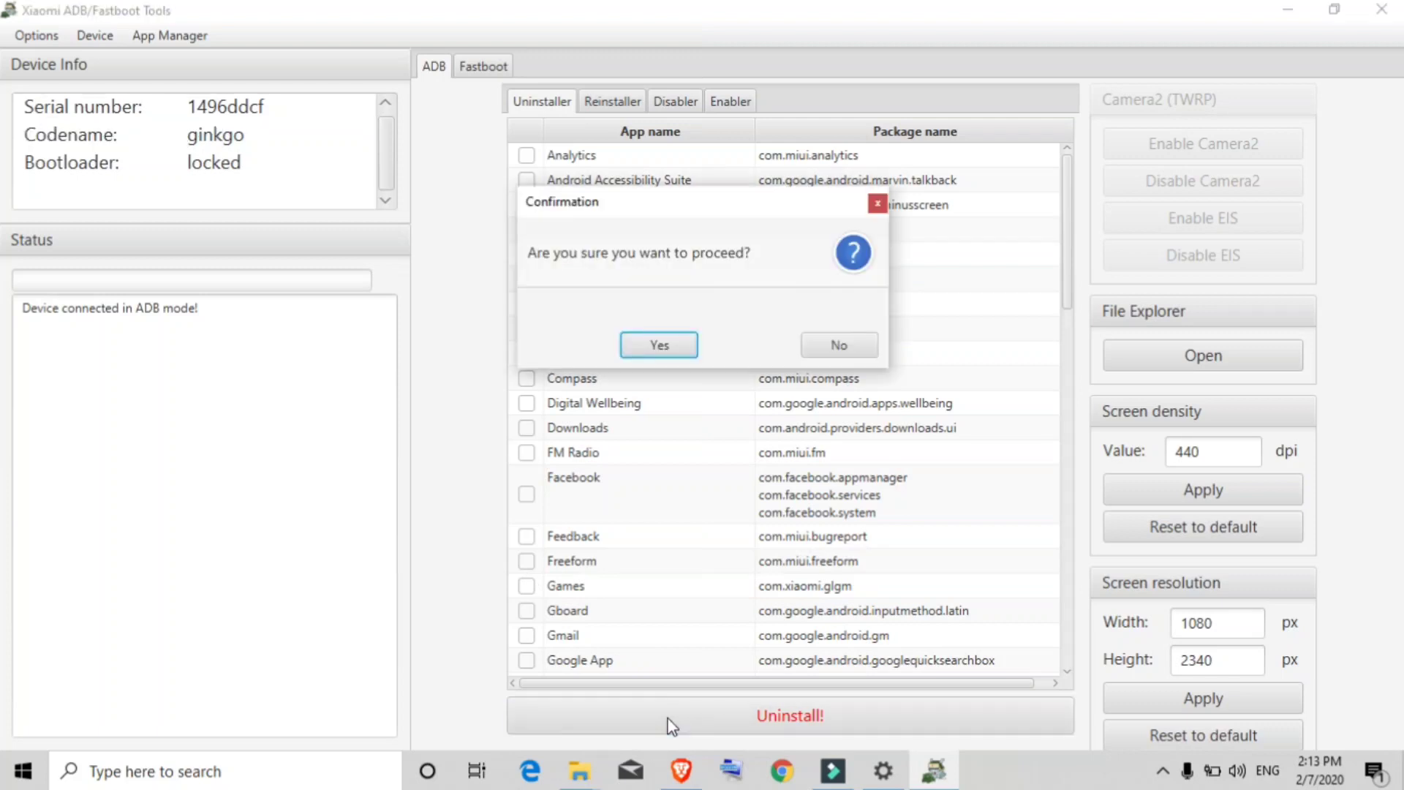
pyautogui.click(676, 341)
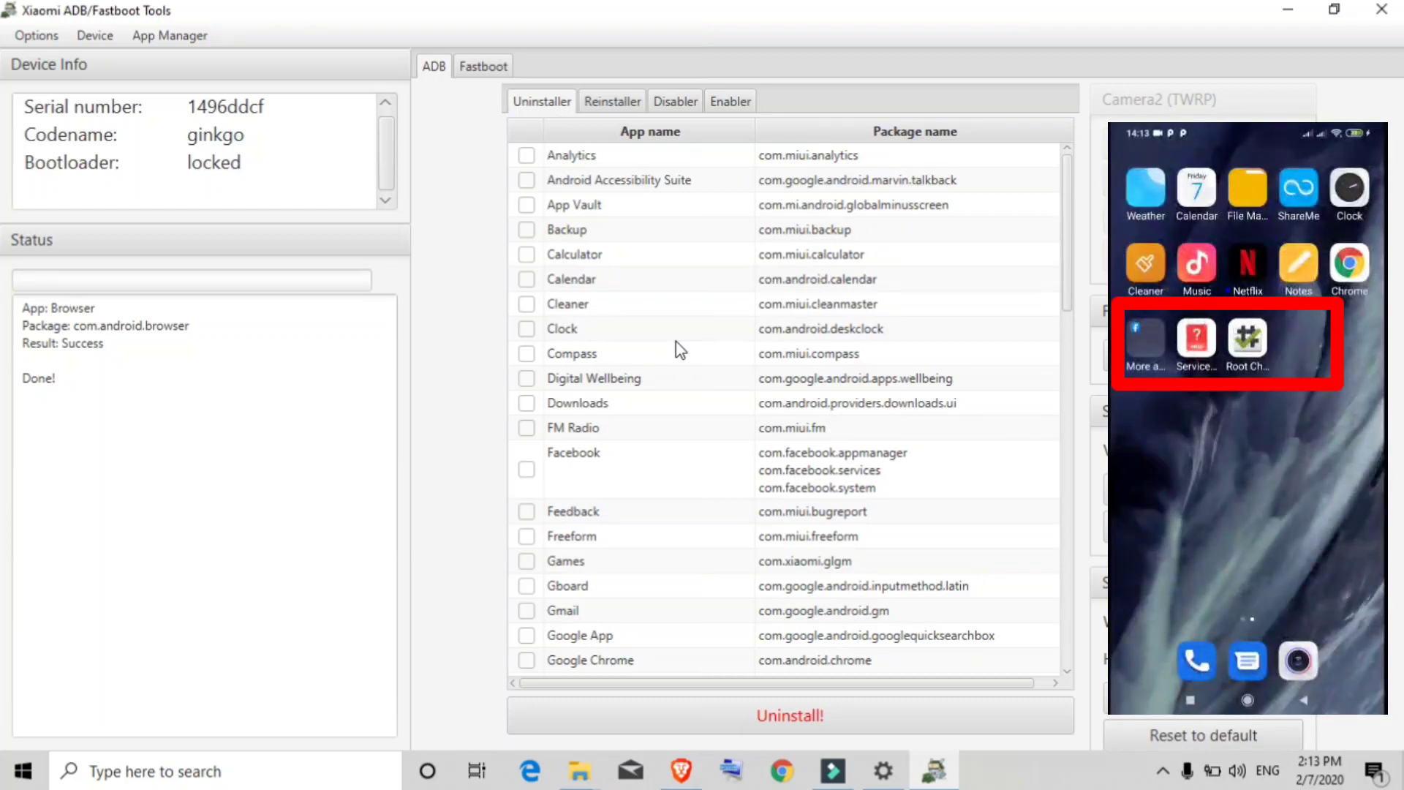
# Step: Uninstall Services & feedback from the phone, confirming with Yes
pyautogui.scroll(-10, 680, 321)
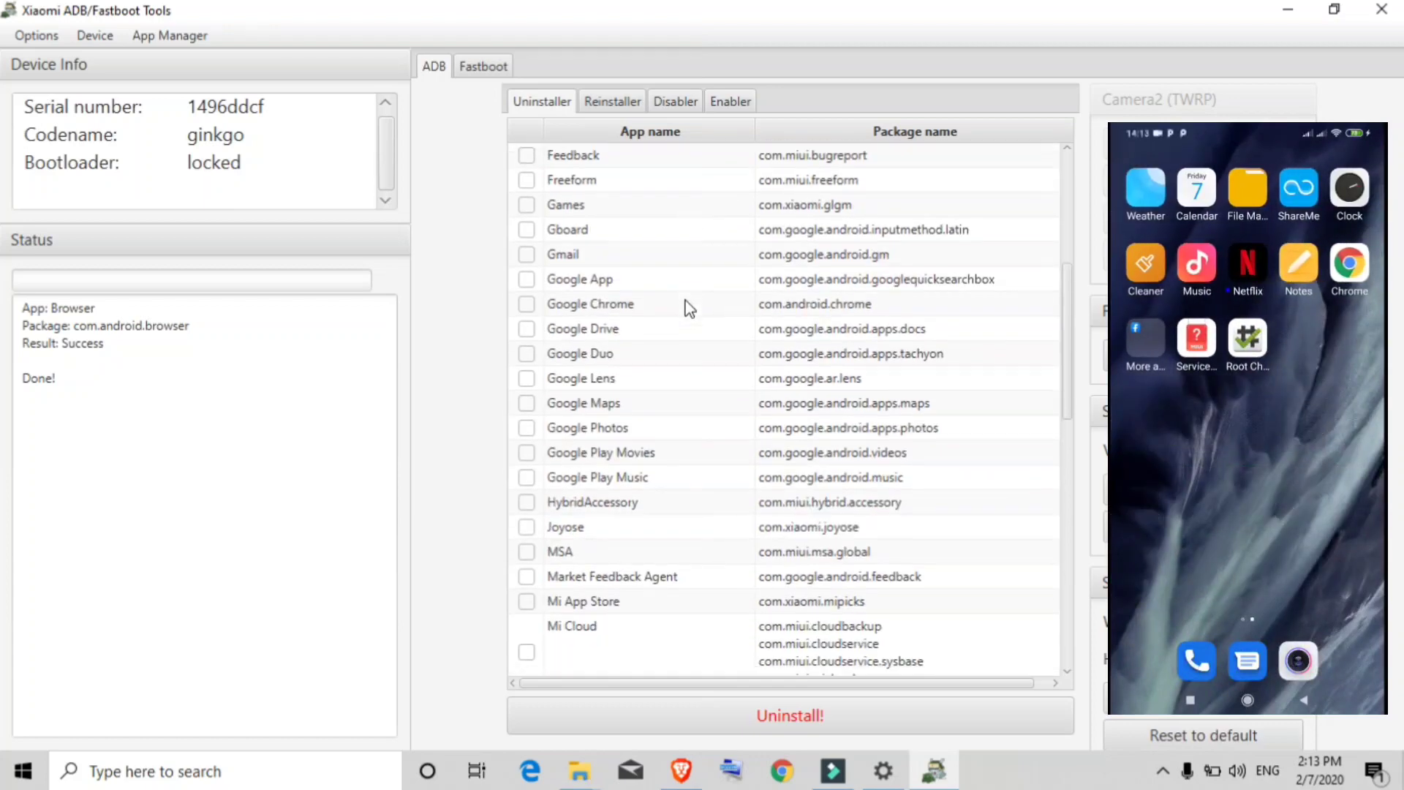
pyautogui.scroll(-5, 688, 307)
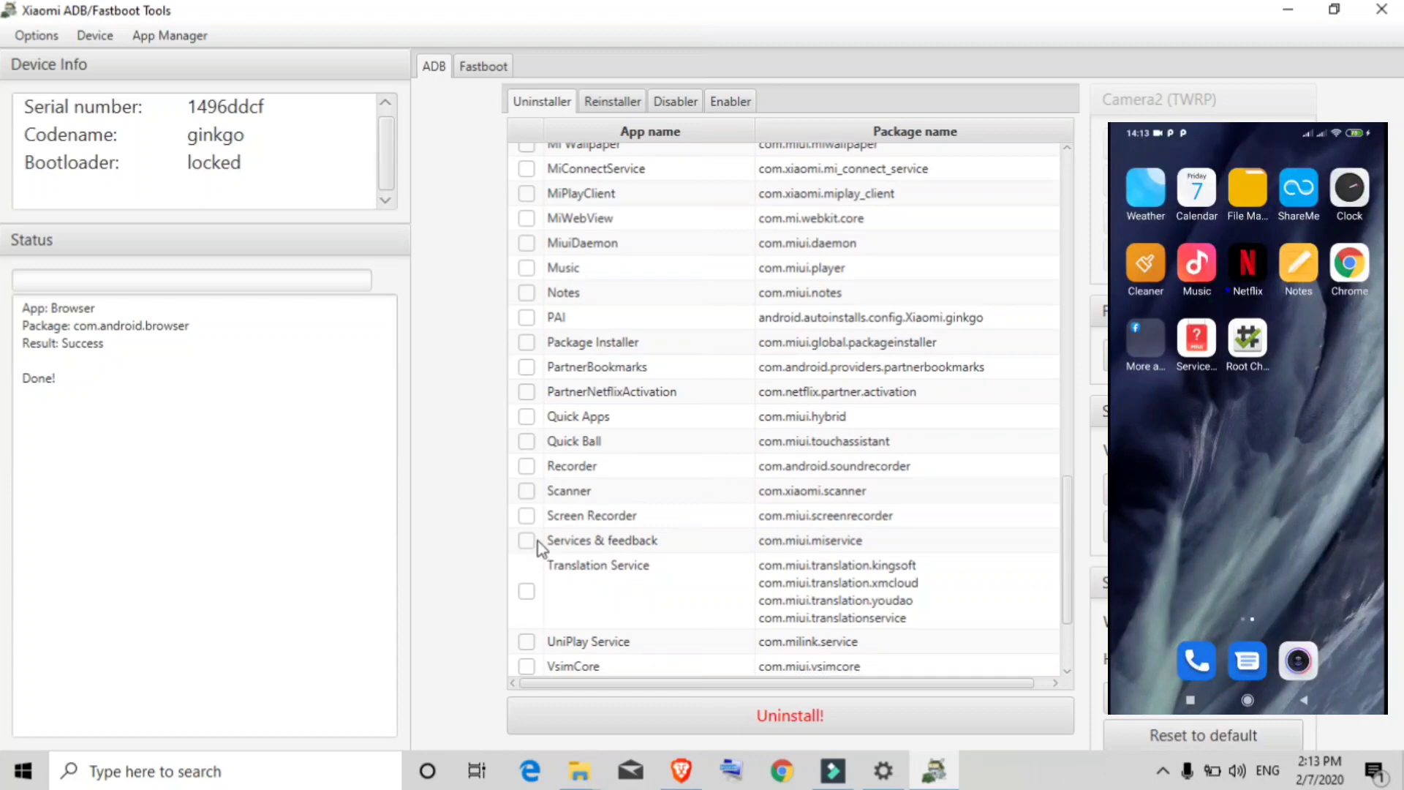
pyautogui.click(528, 541)
pyautogui.click(656, 721)
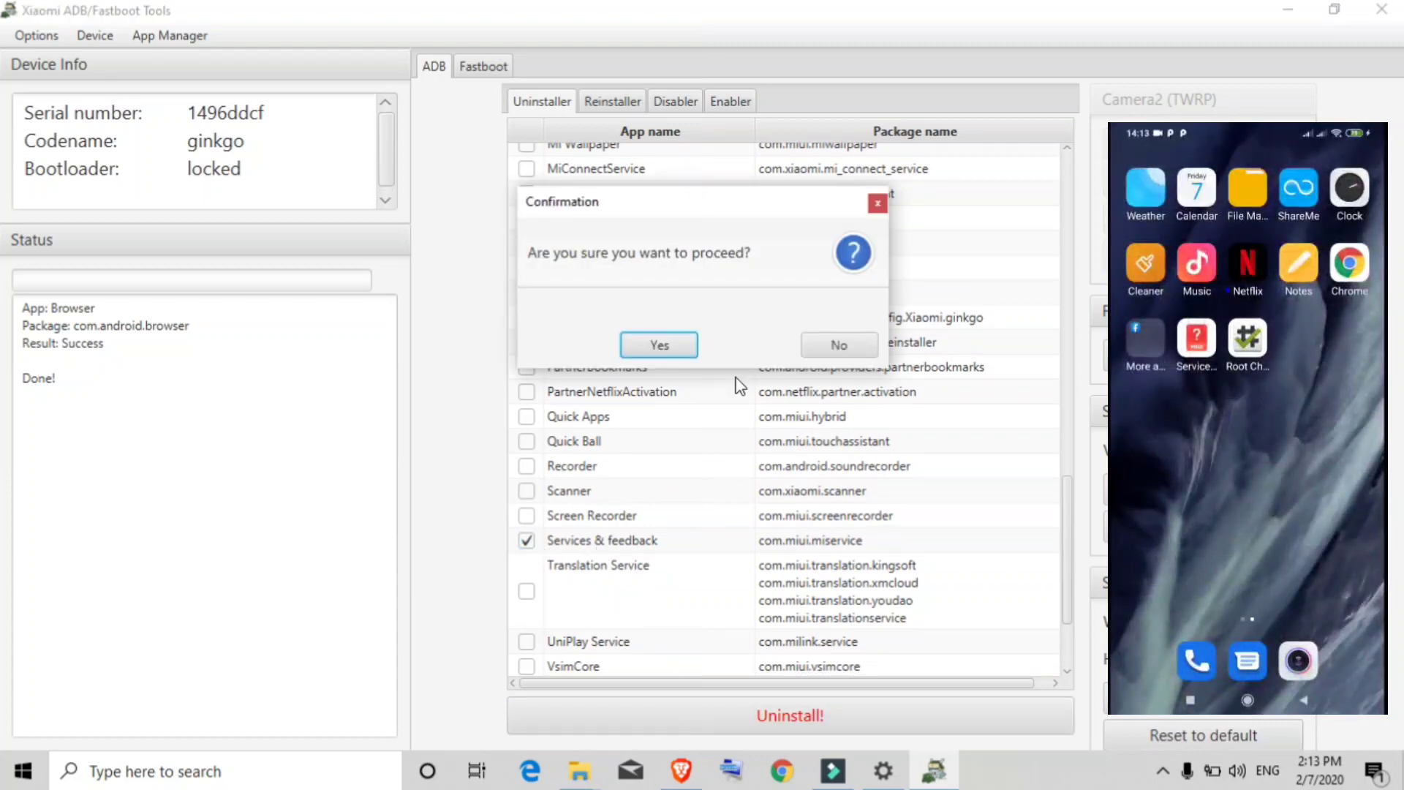
pyautogui.click(692, 348)
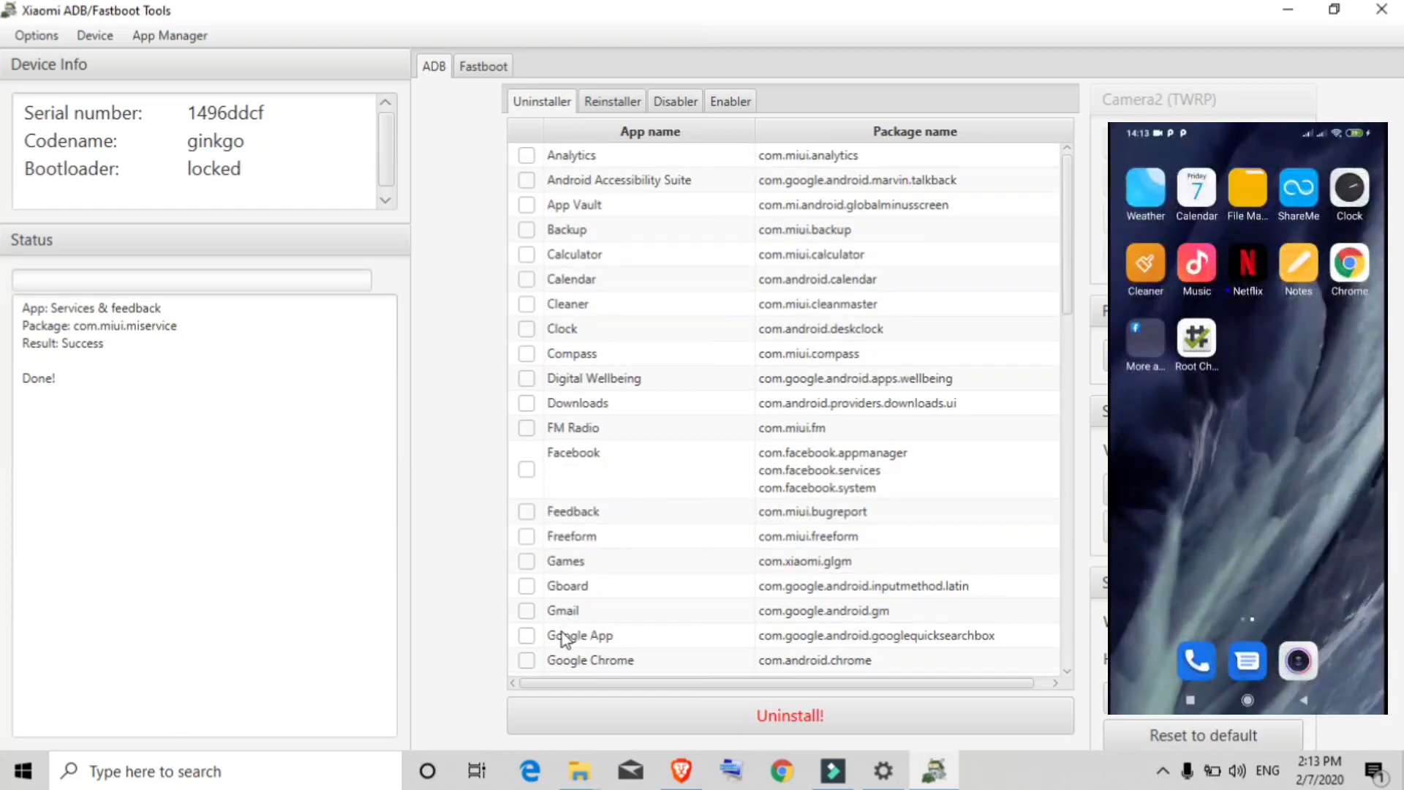
# Step: Uninstall Google Chrome (com.android.chrome) from the phone, confirming with Yes
pyautogui.click(527, 660)
pyautogui.click(661, 714)
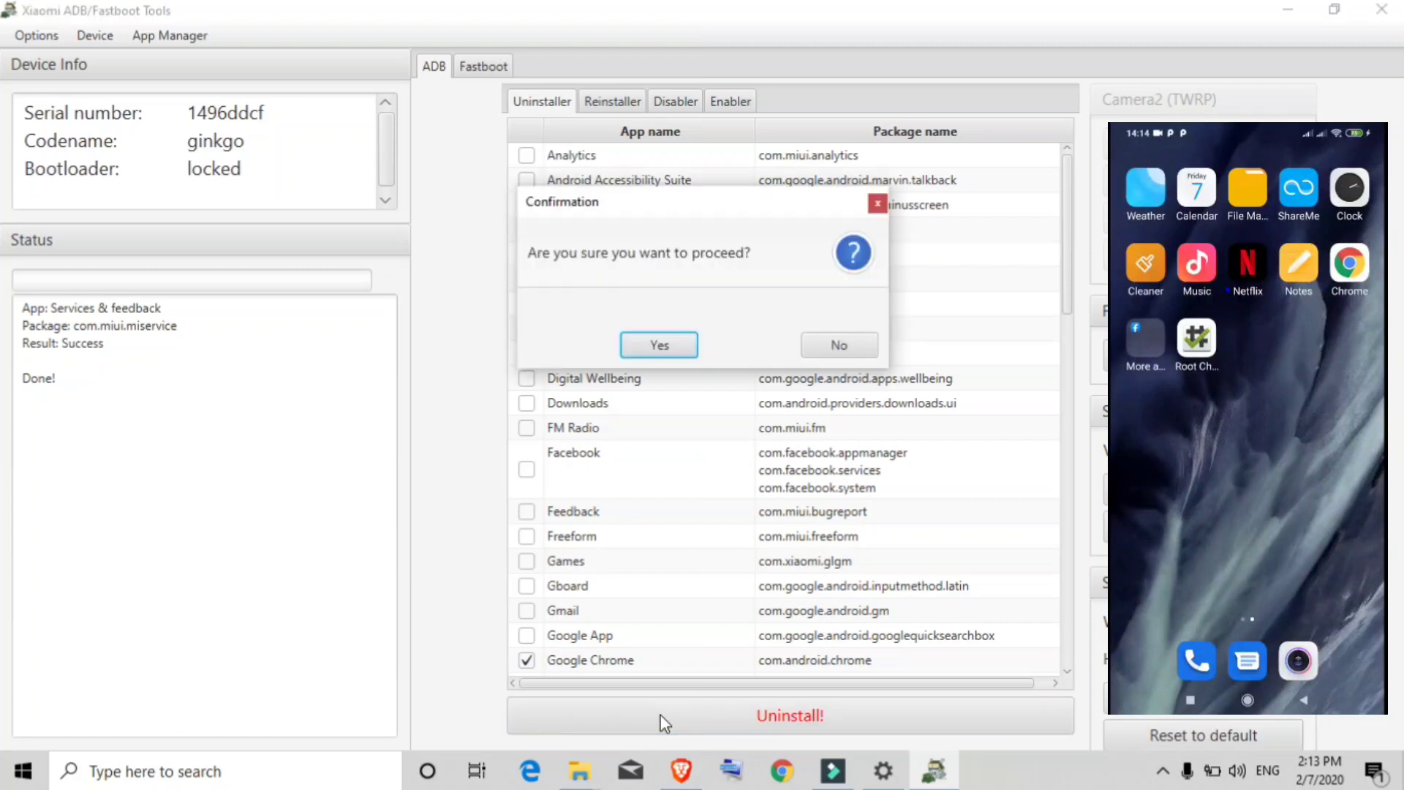
pyautogui.click(659, 345)
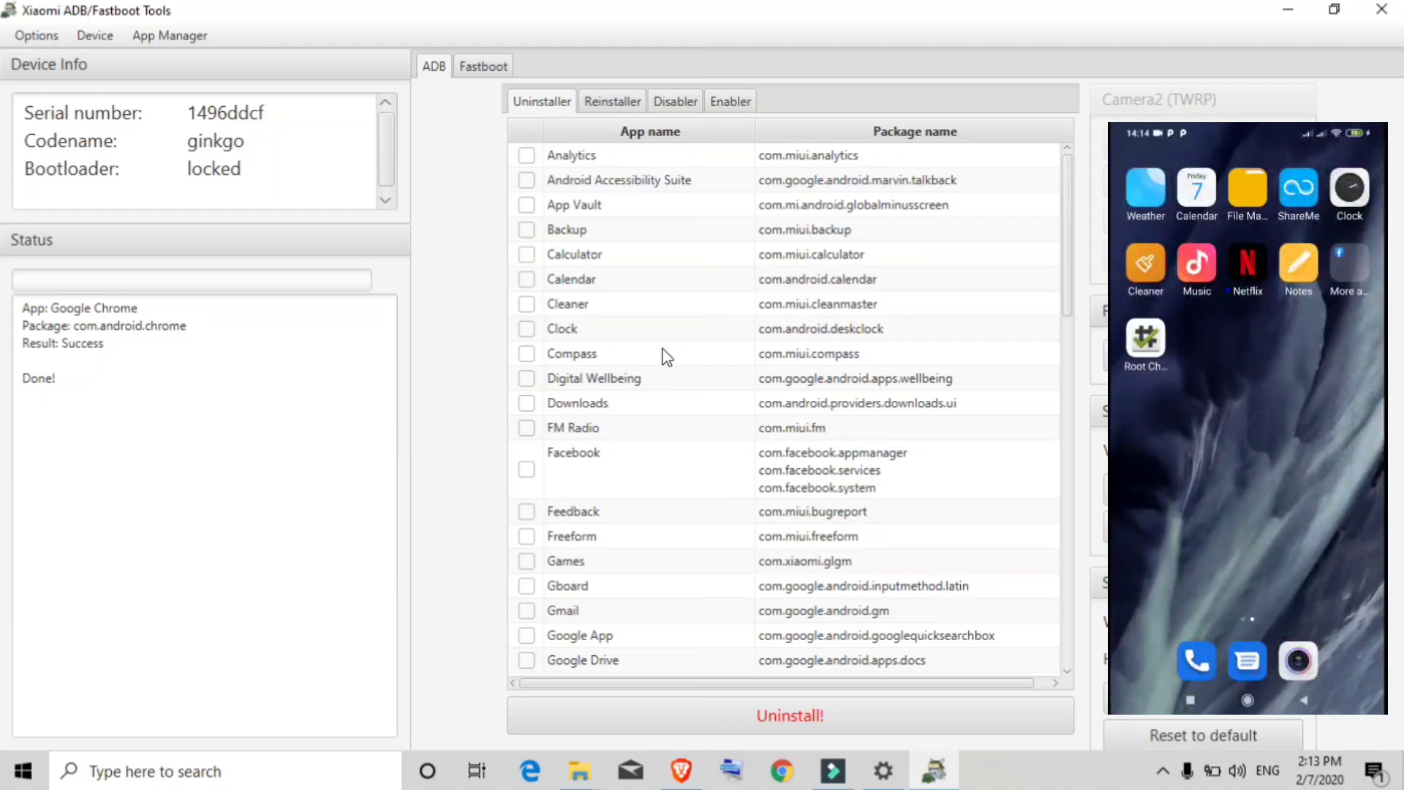
# Step: Reinstall Browser, Google Chrome and Services & feedback from the Reinstaller list, confirming with Yes
pyautogui.click(633, 105)
pyautogui.click(529, 157)
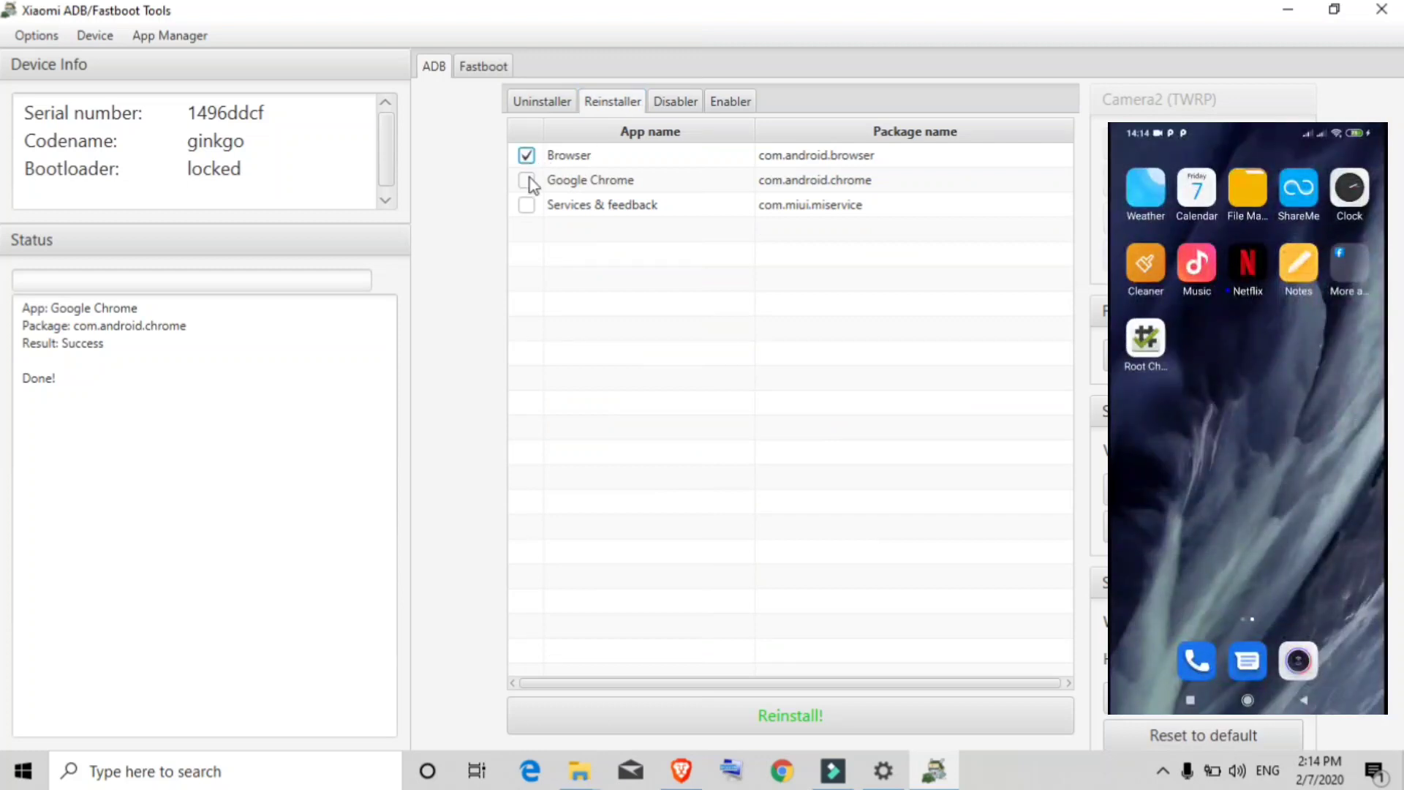
pyautogui.click(526, 181)
pyautogui.click(528, 206)
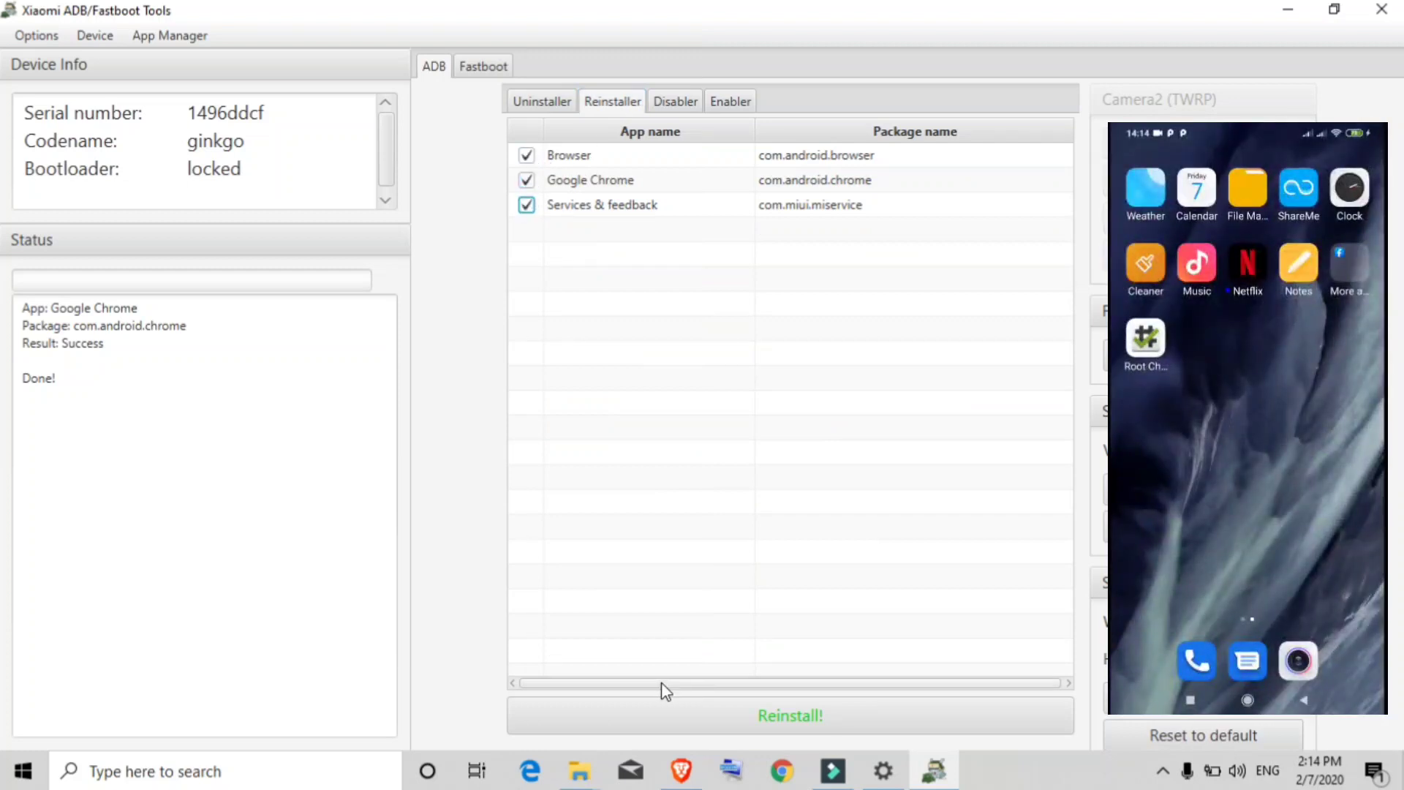
pyautogui.click(658, 713)
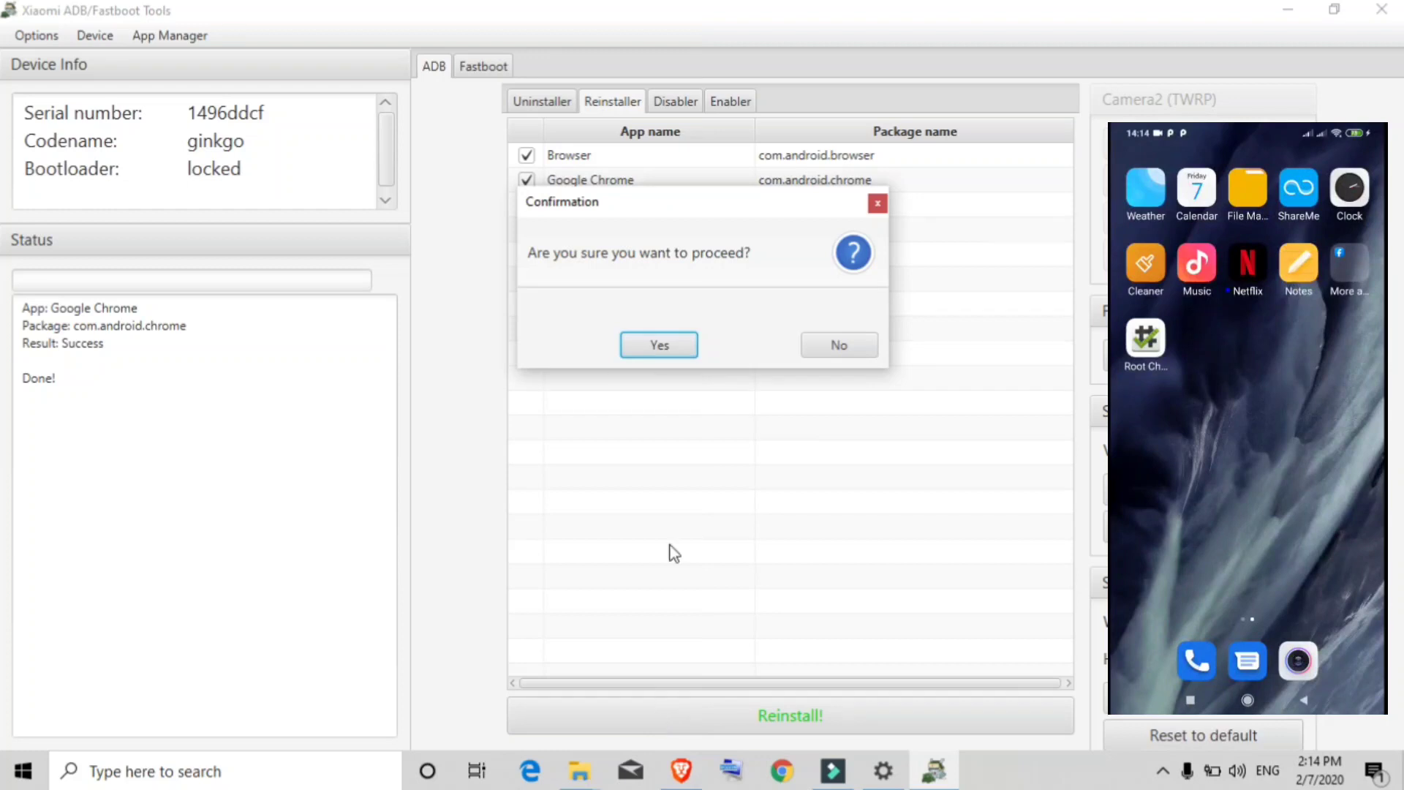
pyautogui.click(661, 357)
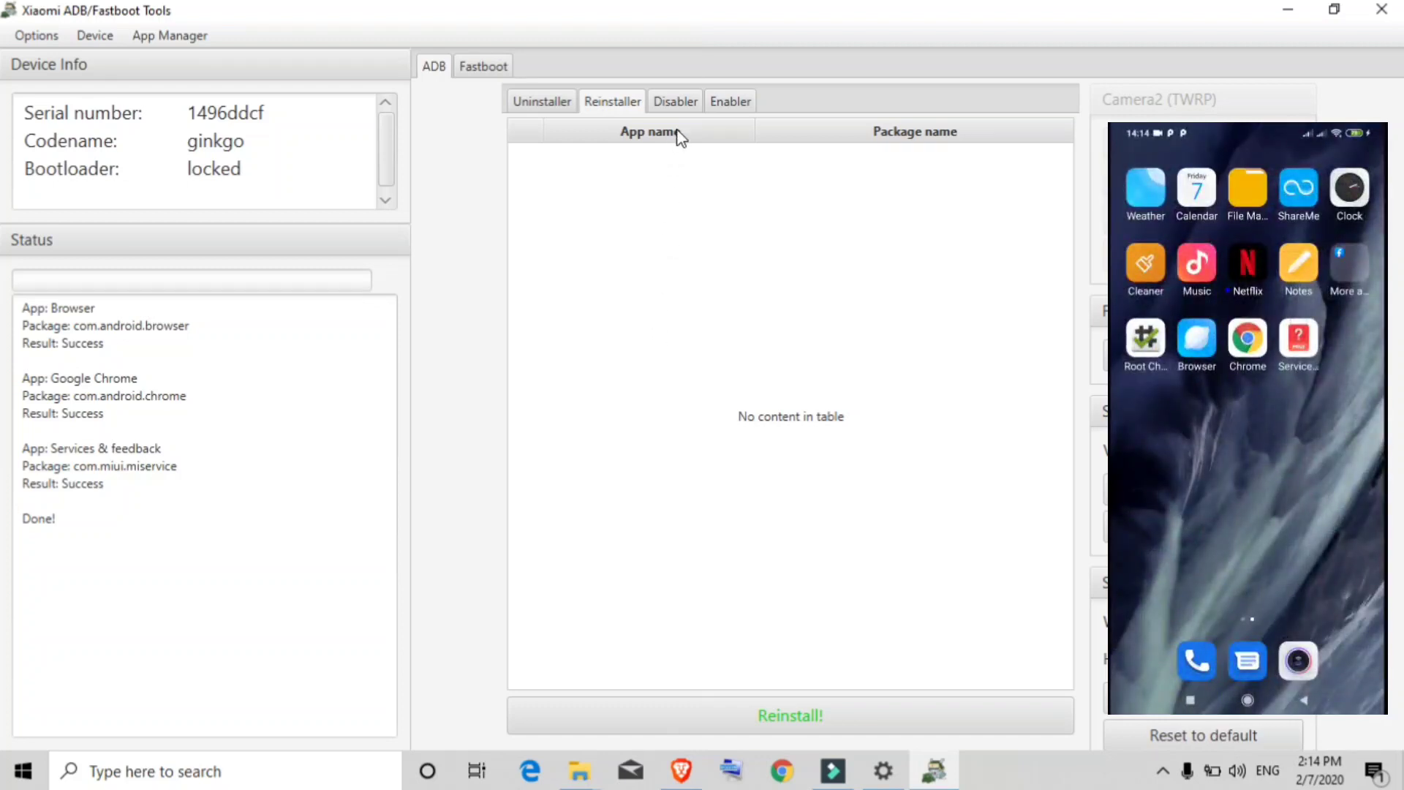
# Step: View the Disabler and Enabler app lists, then return to the Uninstaller list
pyautogui.click(676, 102)
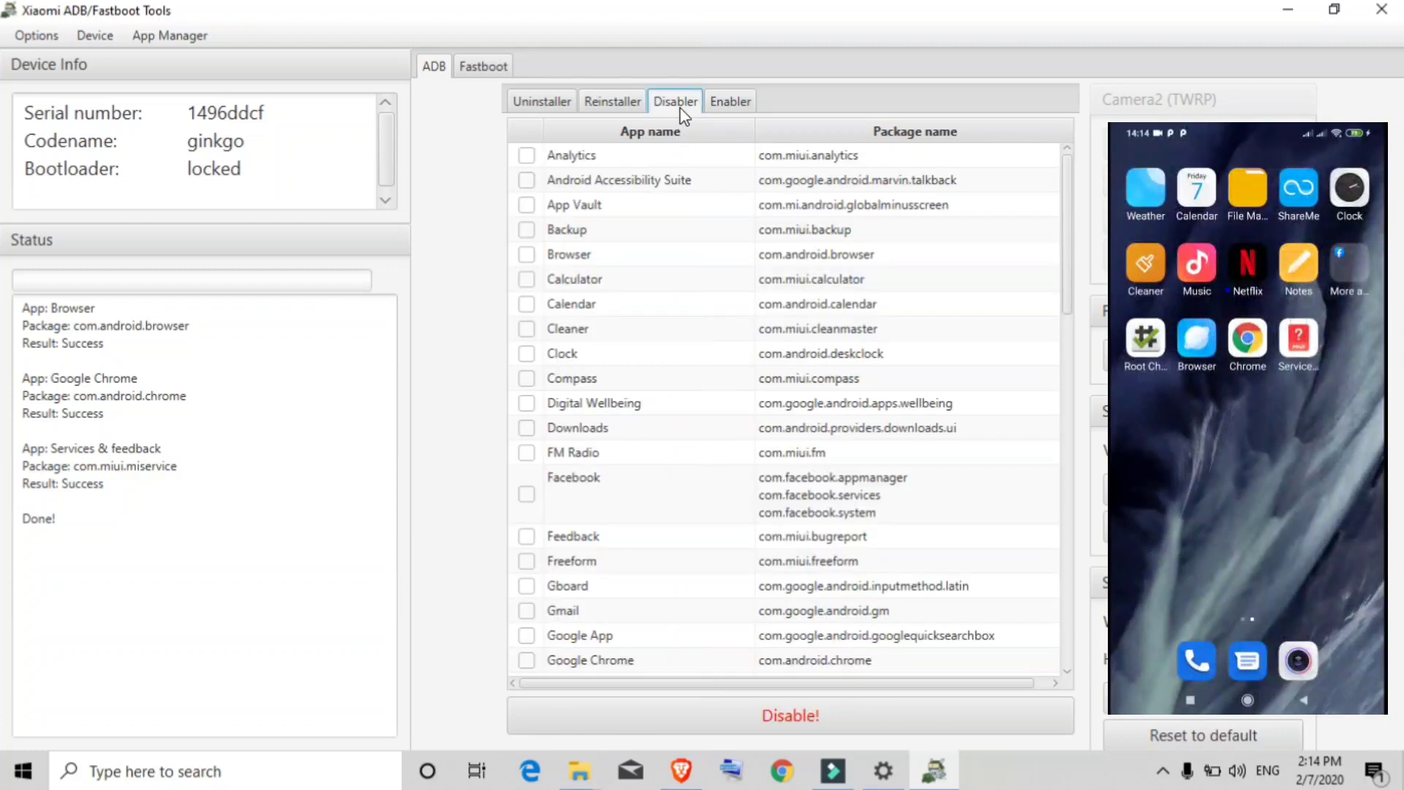
pyautogui.click(737, 106)
pyautogui.click(572, 103)
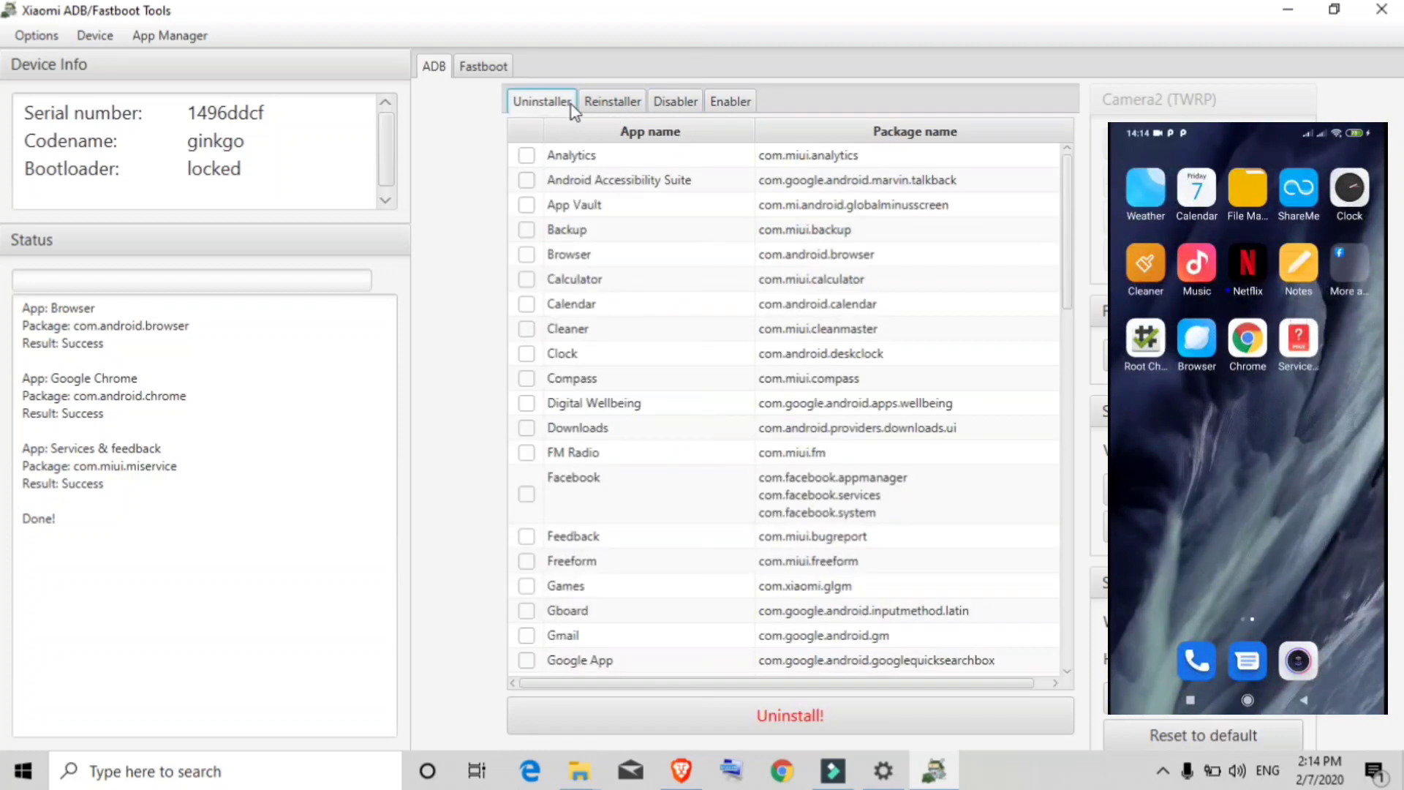